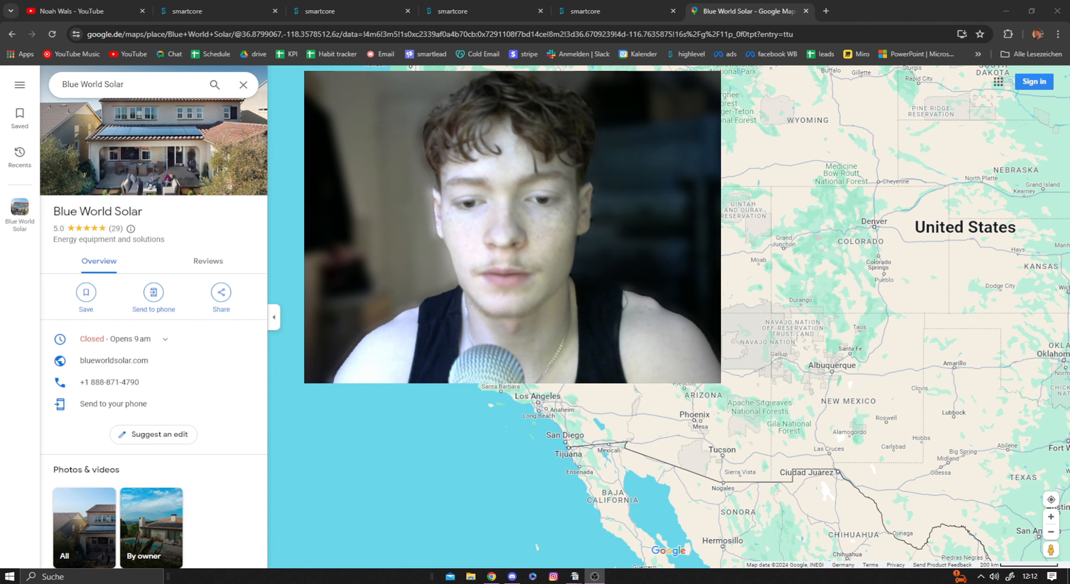
drag(664, 291, 623, 308)
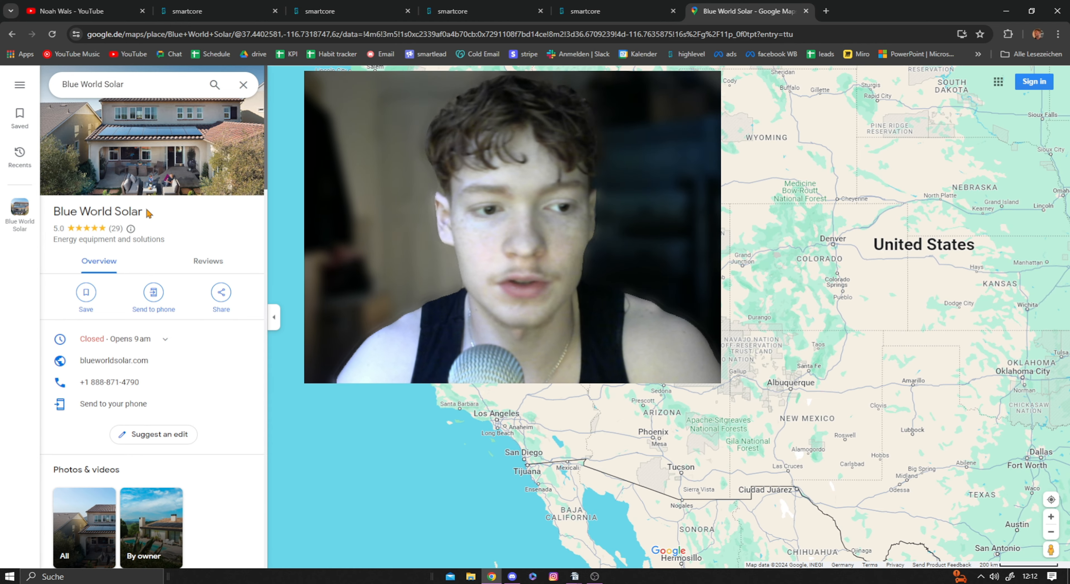
drag(57, 209, 158, 217)
click(171, 216)
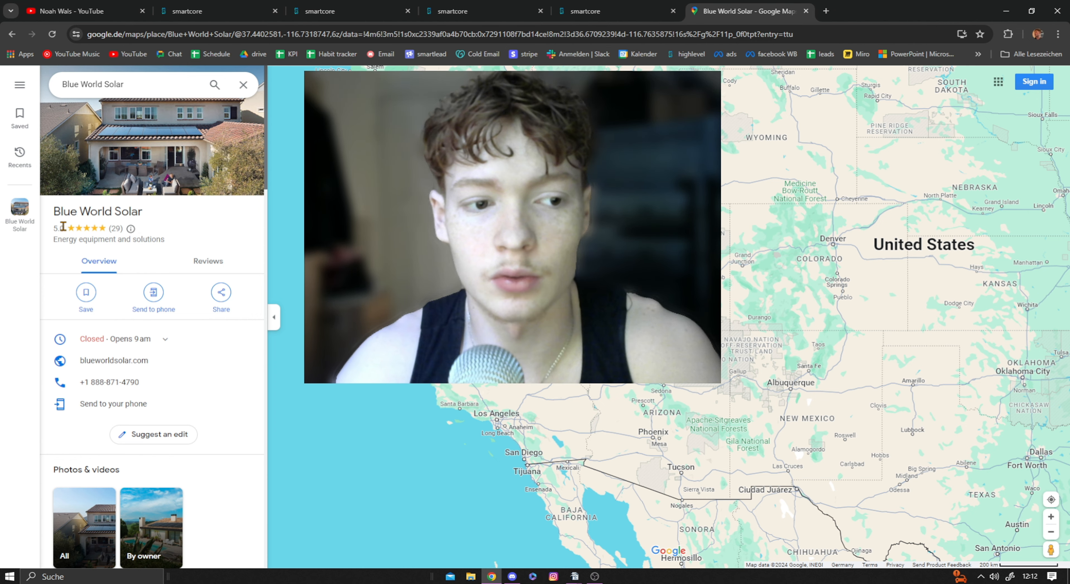
drag(53, 228, 69, 229)
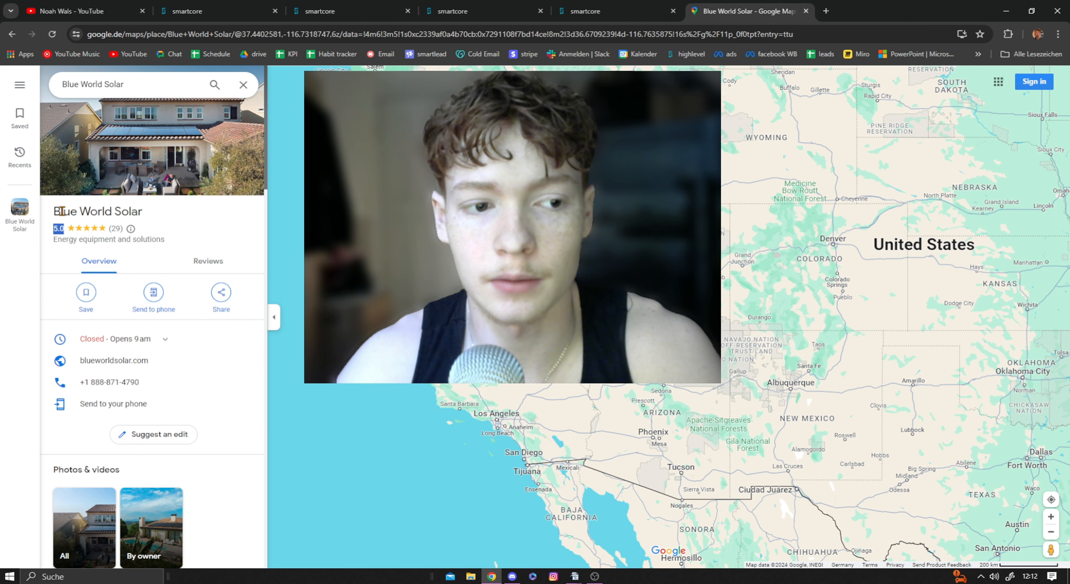
click(166, 216)
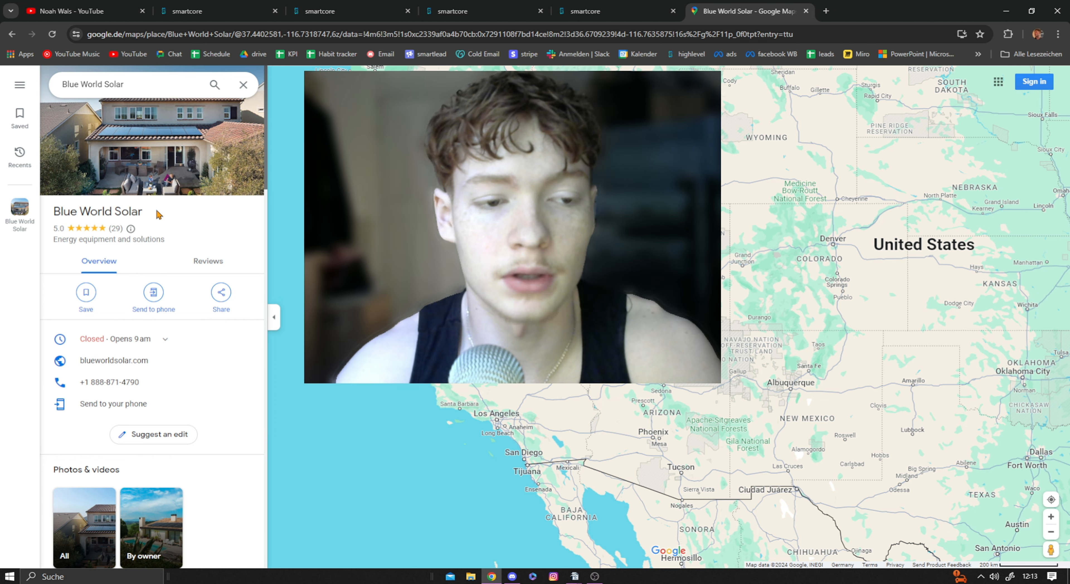
key(alt+Tab)
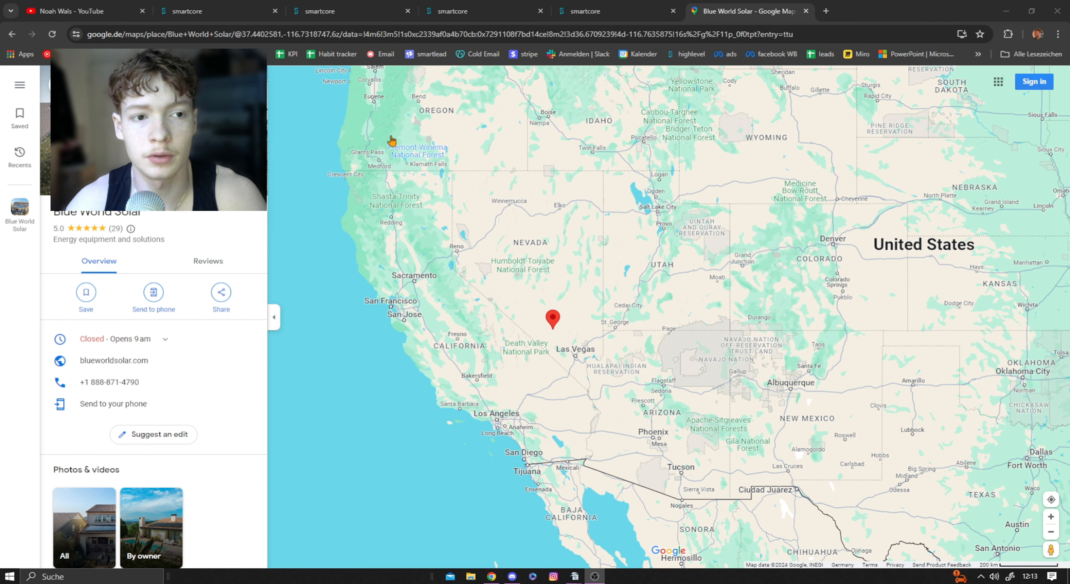
Step: Switch to the HighLevel workflow list and dismiss the tax exemption notice
click(216, 10)
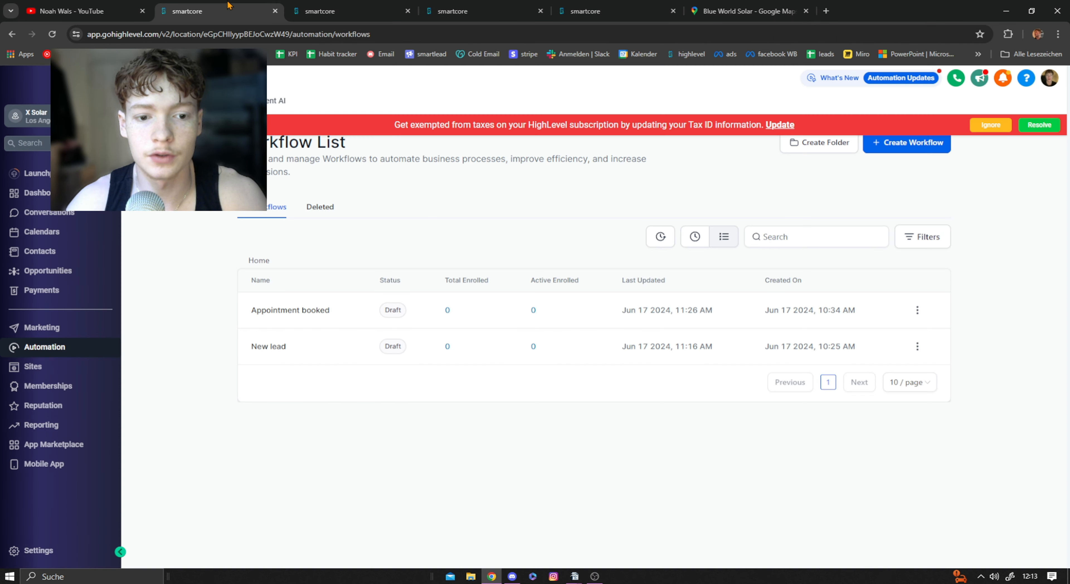
click(997, 128)
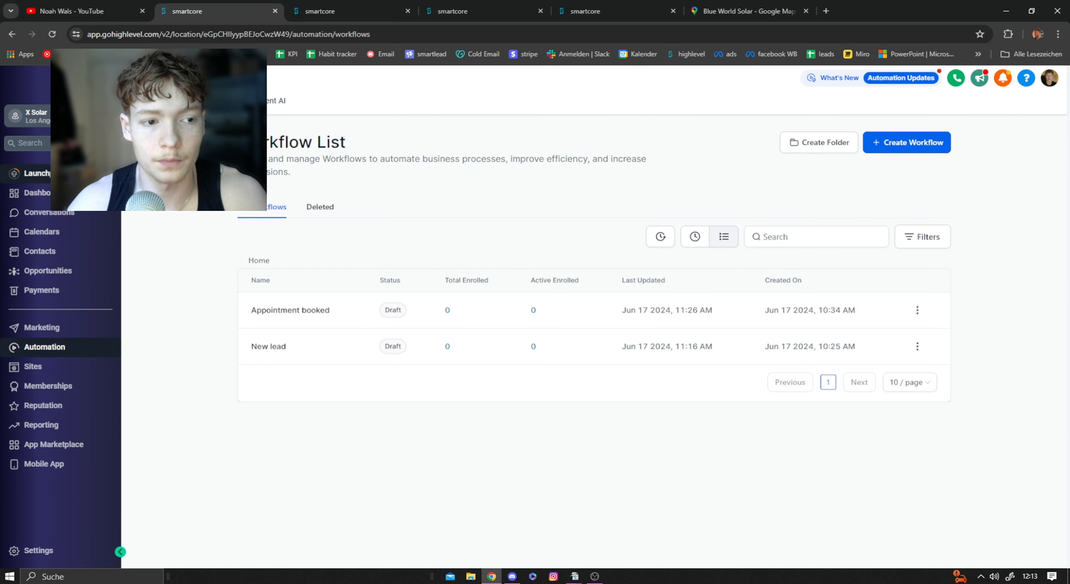
click(47, 118)
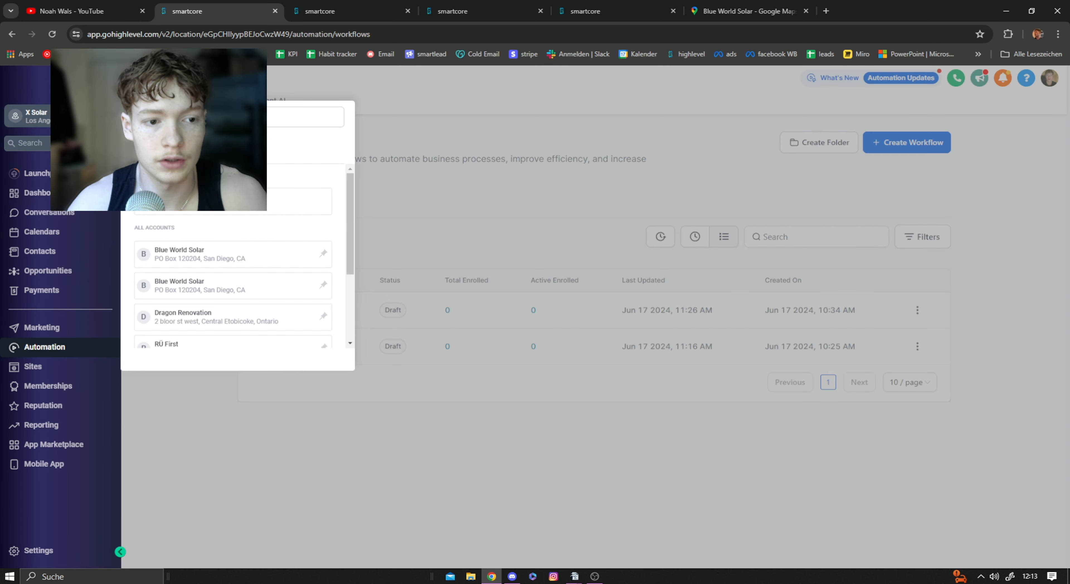
click(205, 433)
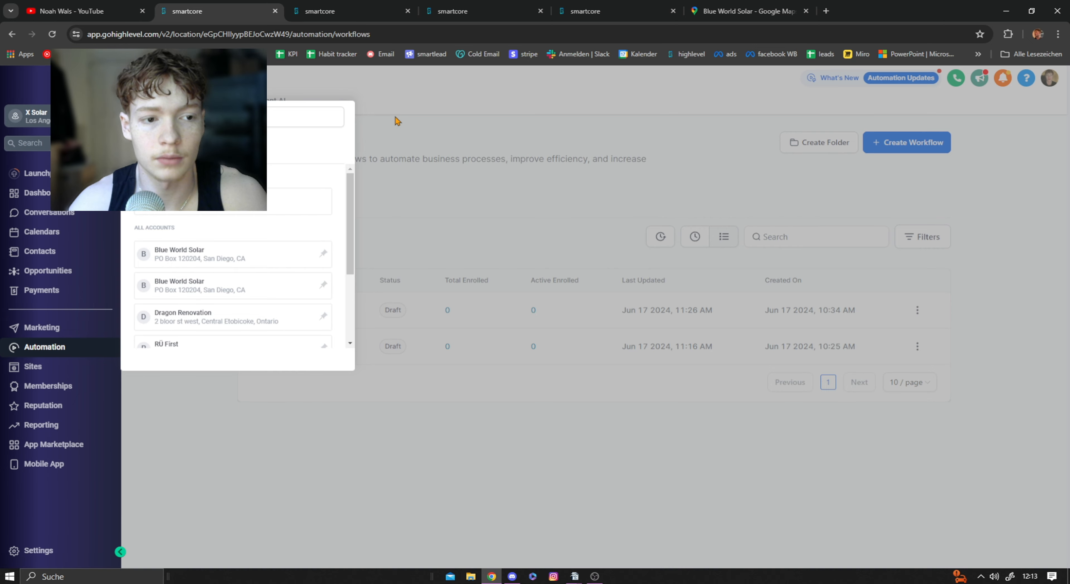
click(358, 144)
Step: Create a new workflow from scratch, look over the google review workflow as reference, and dismiss the new workflow's re-entry notice
click(911, 149)
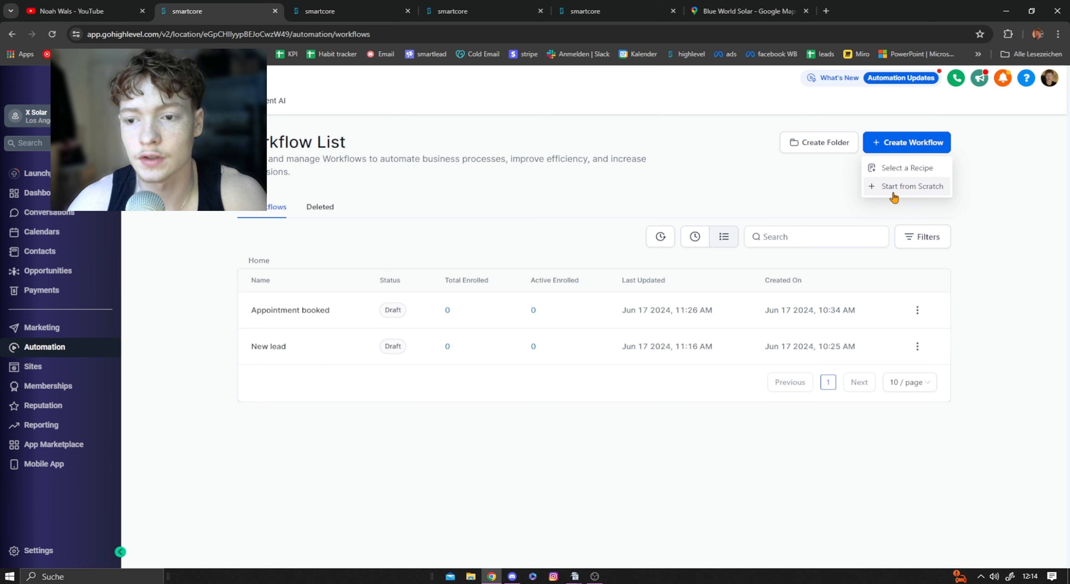
click(901, 187)
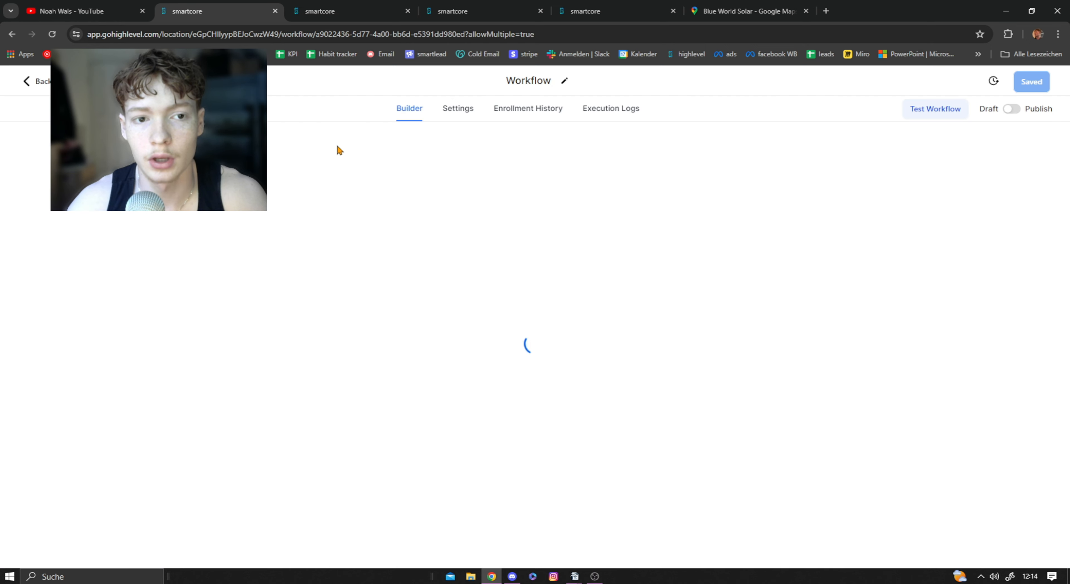
click(317, 5)
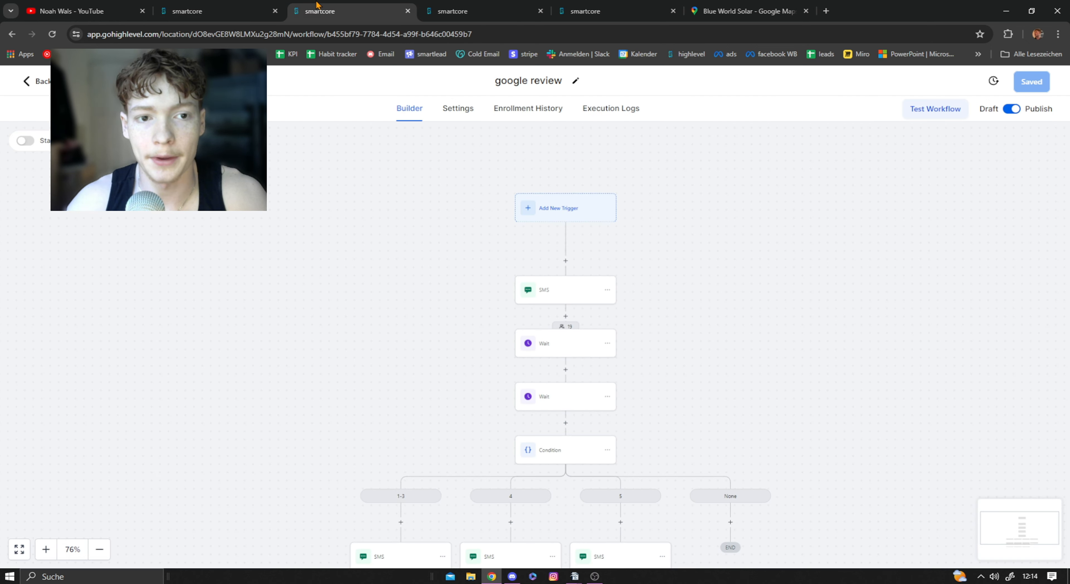
drag(366, 326, 358, 198)
drag(384, 278, 375, 318)
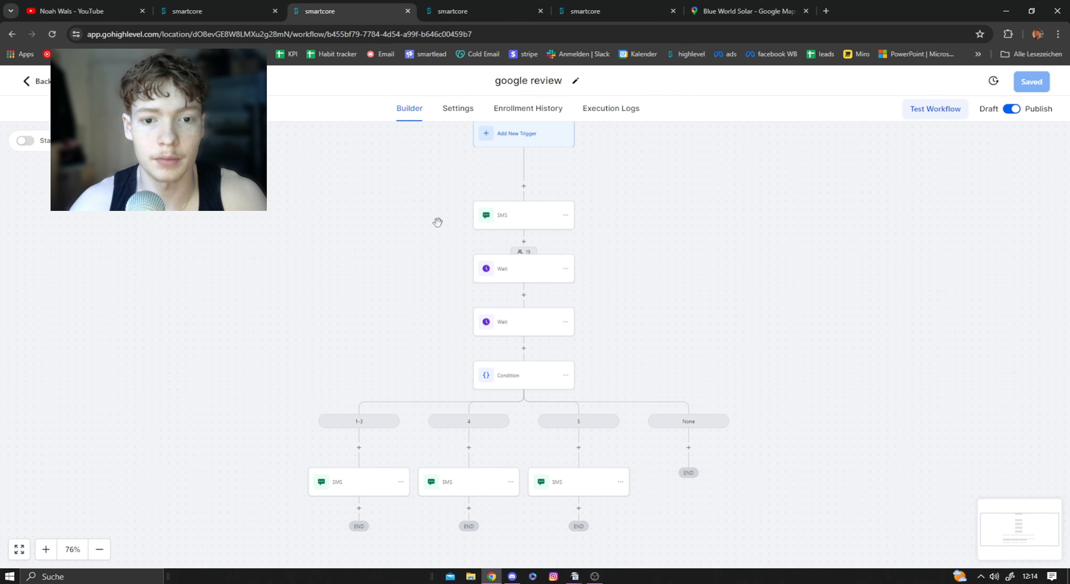
drag(354, 232, 325, 280)
click(236, 10)
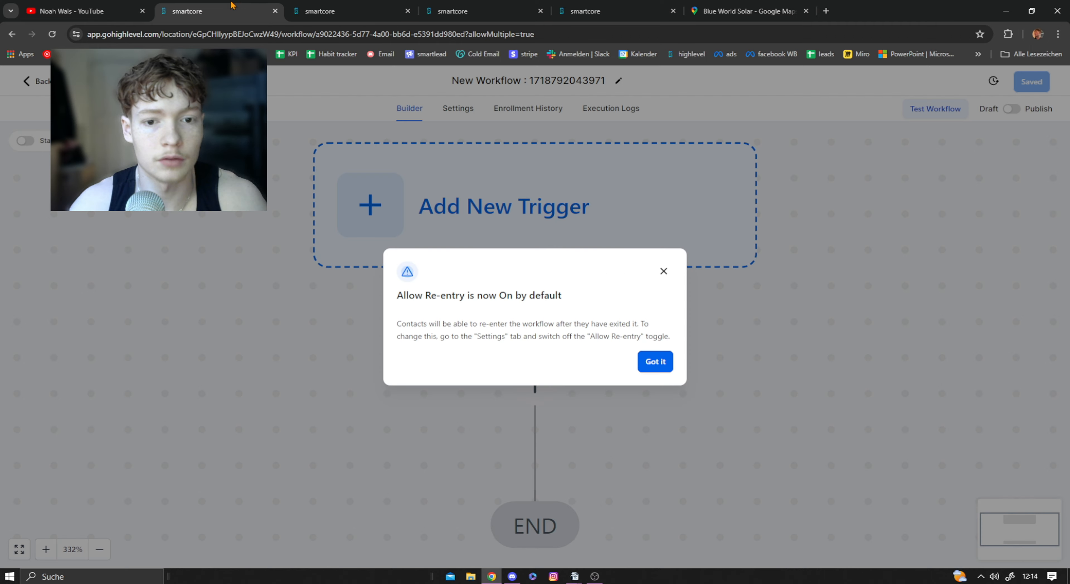
click(660, 369)
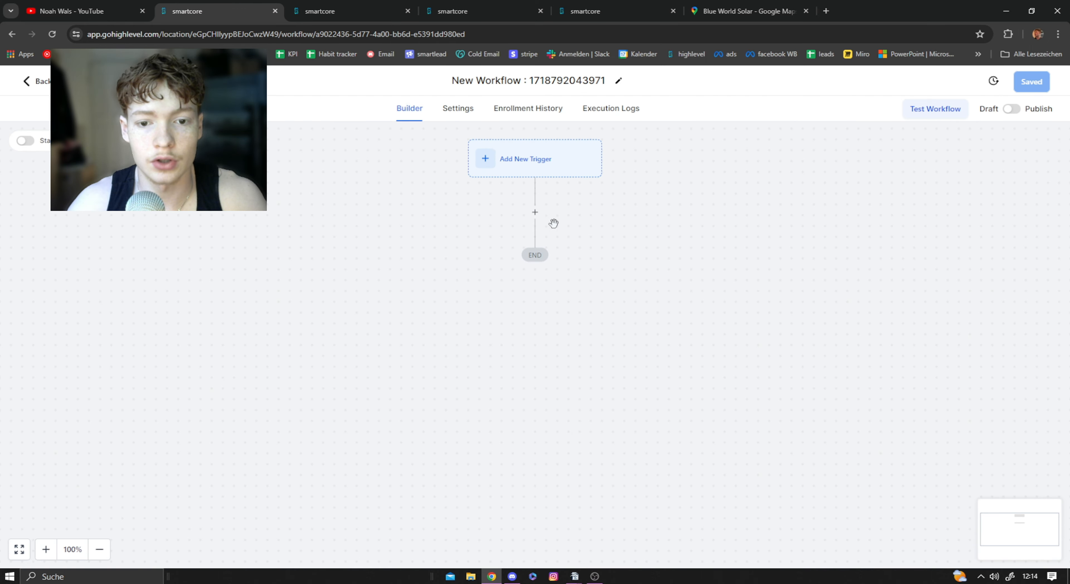
Step: Add a Send SMS action below the trigger of the new workflow, leaving its template unselected
click(535, 213)
click(304, 6)
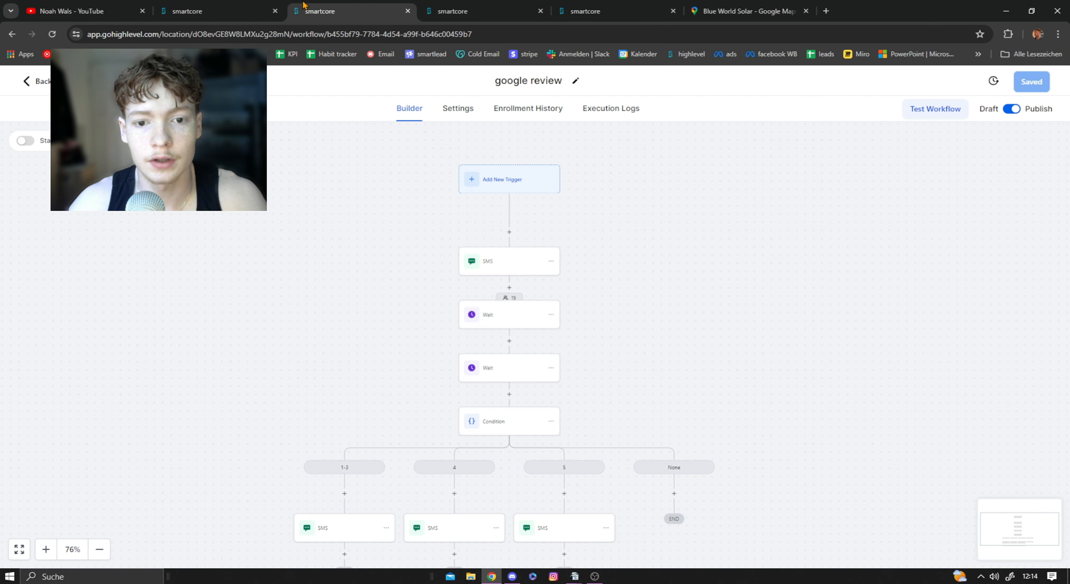
click(249, 10)
text(sms)
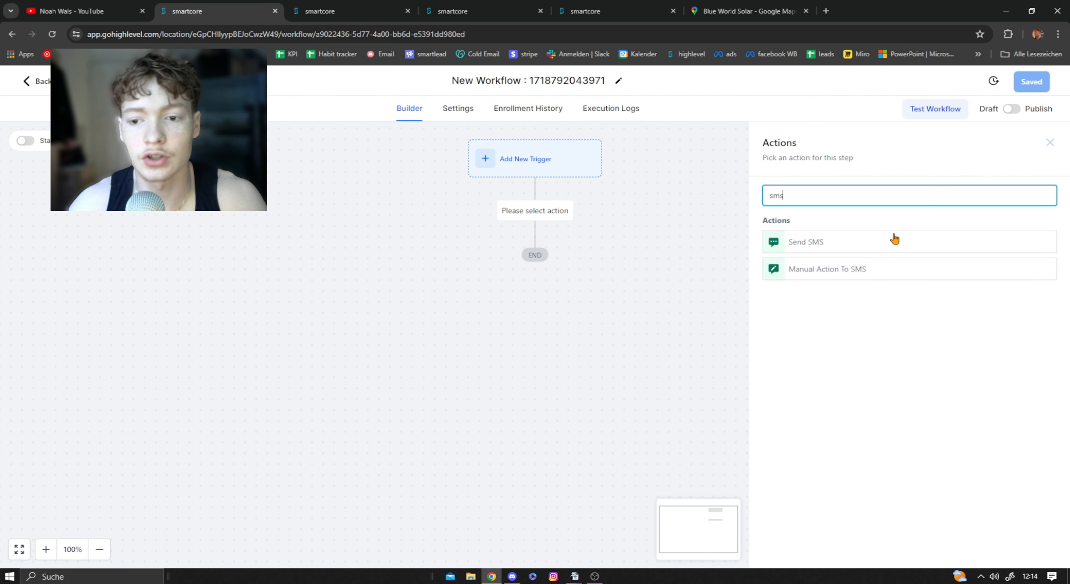
click(876, 238)
click(807, 280)
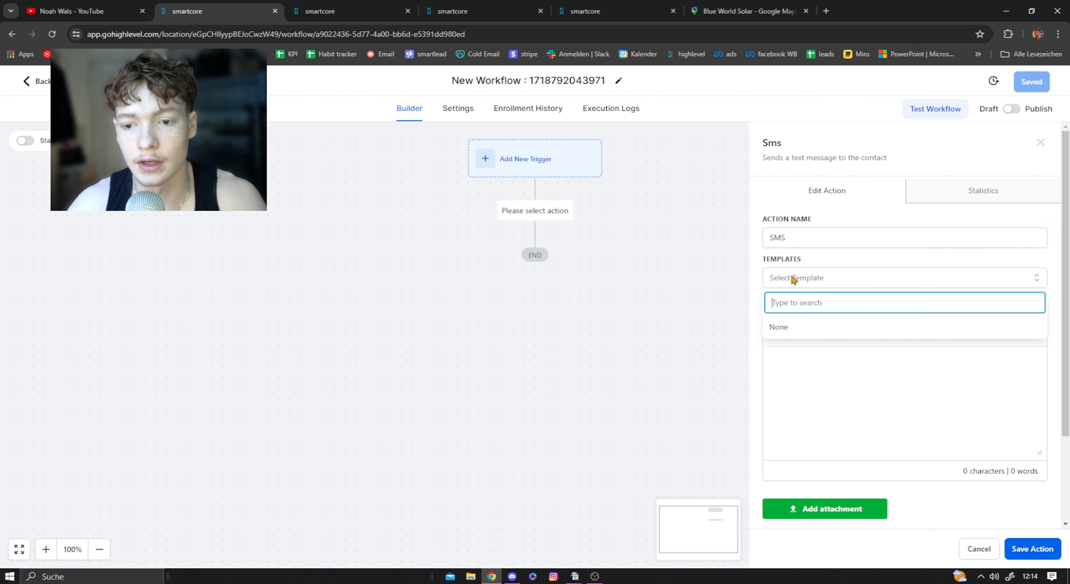
click(815, 409)
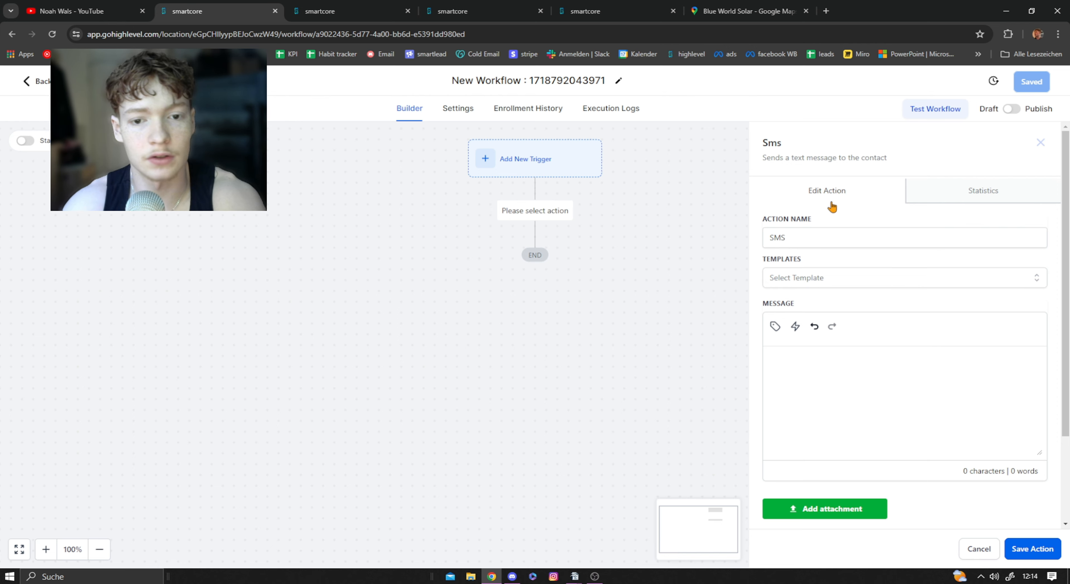
Step: Examine the message text of the first SMS action in the google review workflow
click(330, 12)
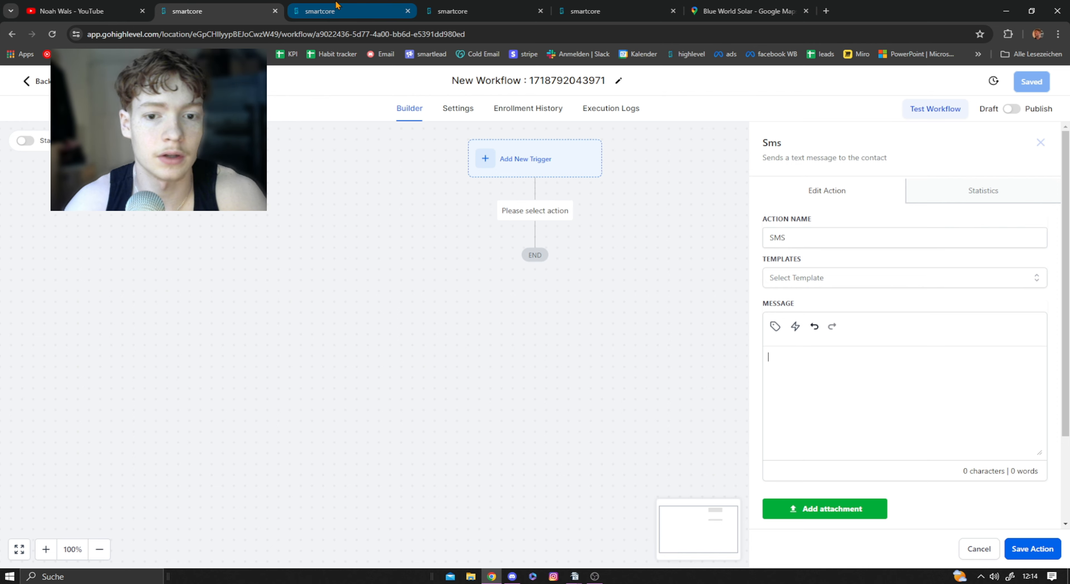
click(500, 272)
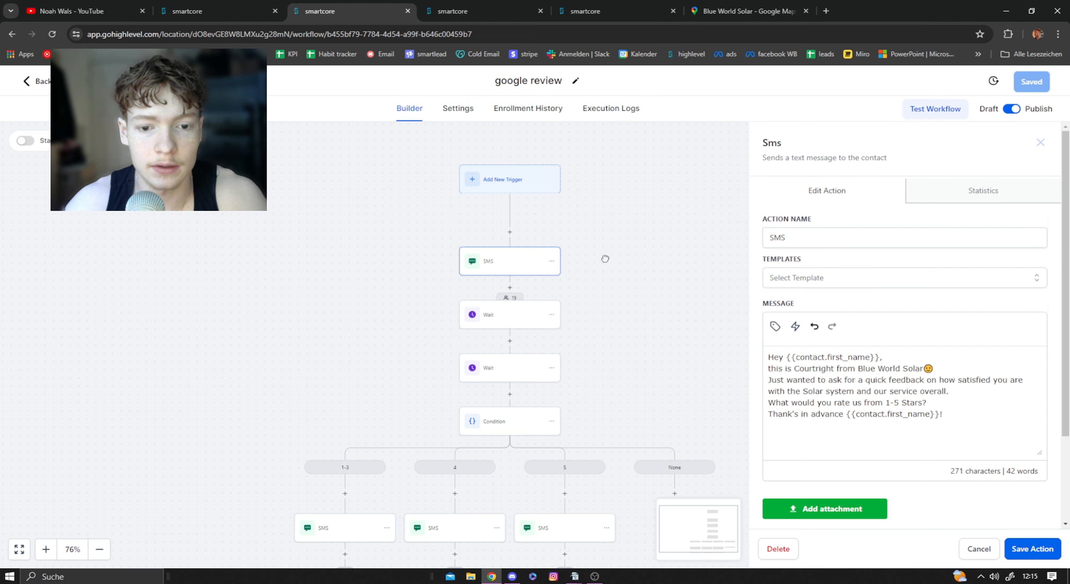
drag(605, 258, 560, 261)
scroll(844, 328, down, 1)
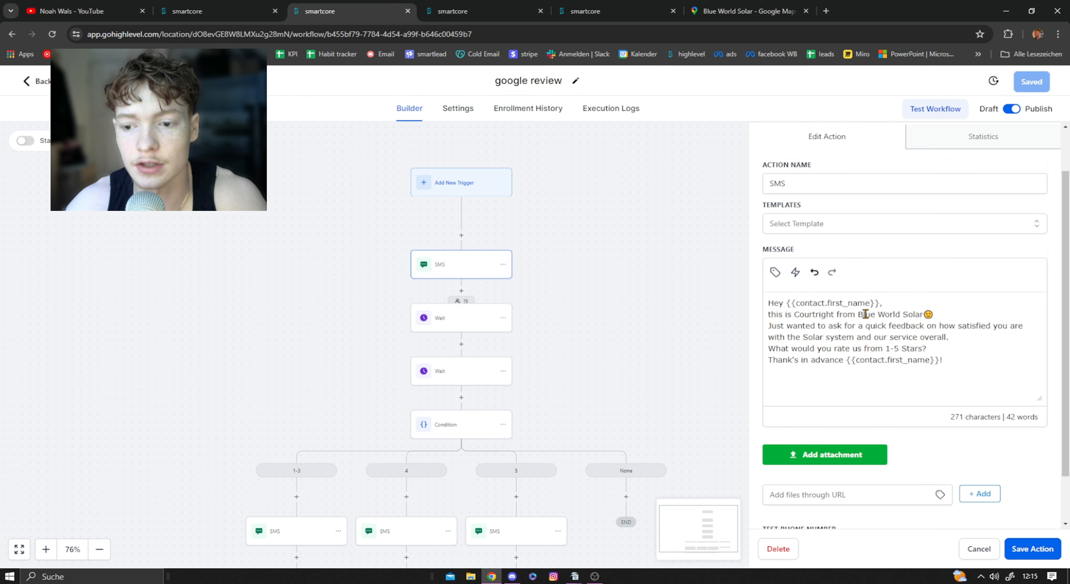
double_click(812, 316)
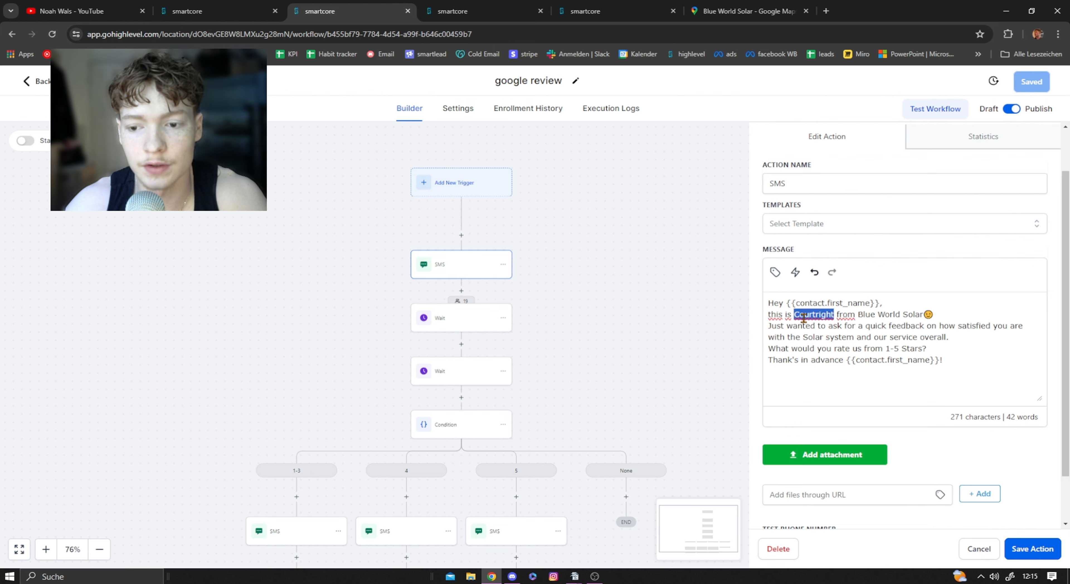
click(862, 316)
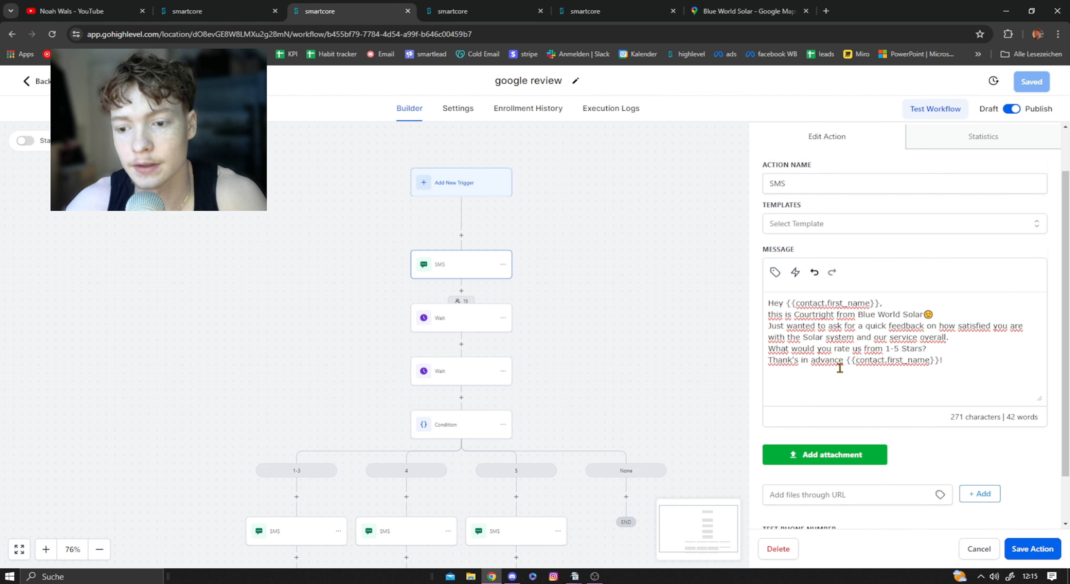
drag(979, 358, 780, 310)
key(ctrl+c)
click(861, 333)
Step: Begin the new workflow's SMS message with "Hey", the contact's first name custom value and a comma
click(211, 12)
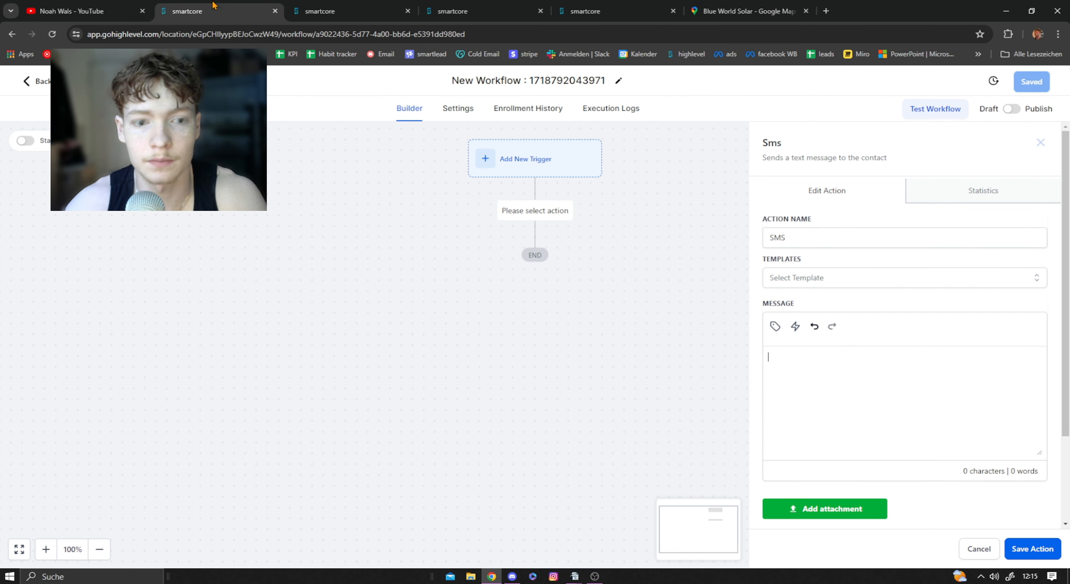
text(y)
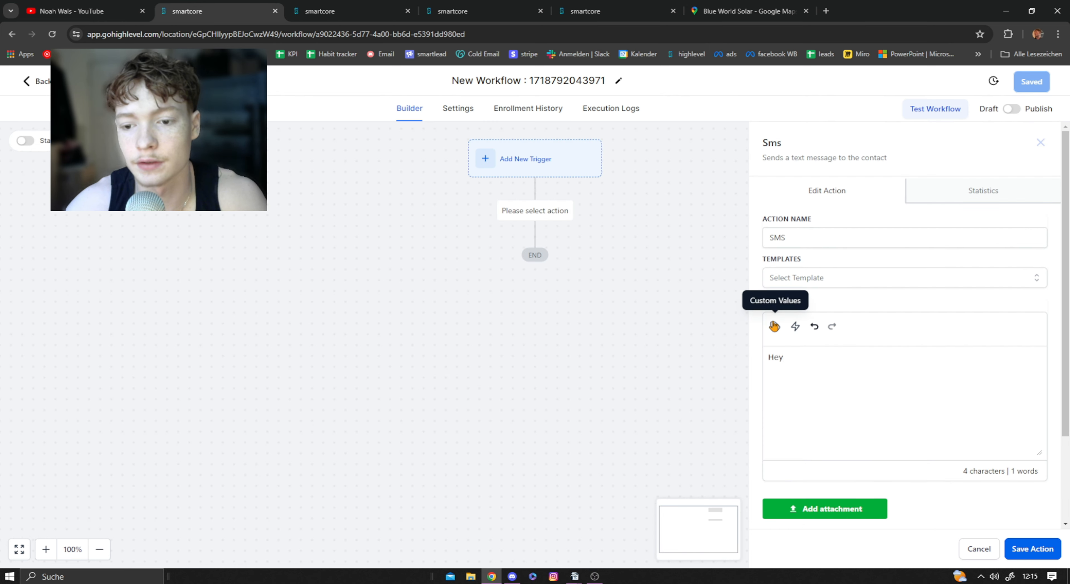
click(776, 326)
click(715, 118)
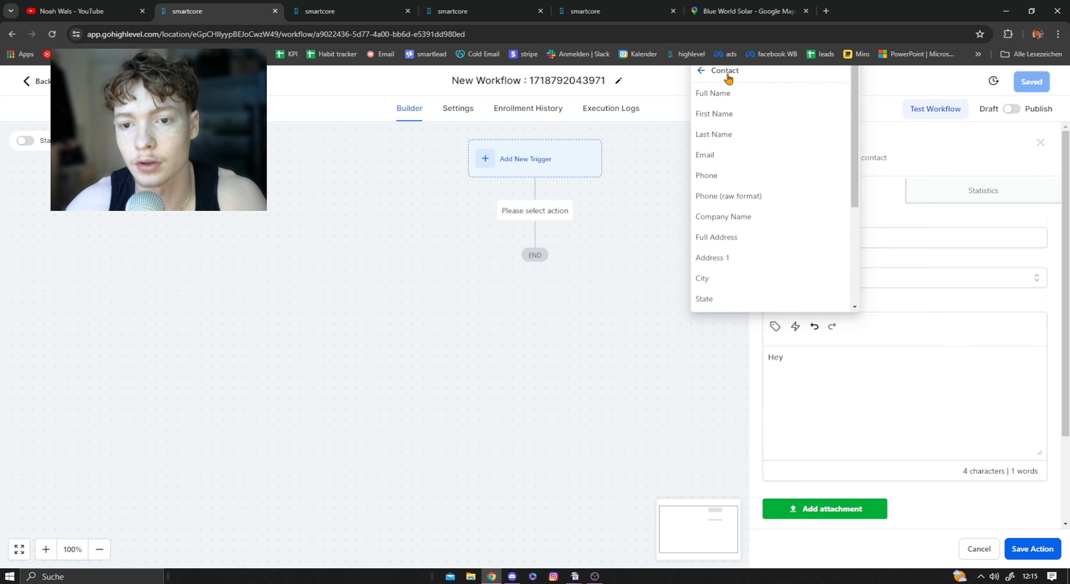
click(722, 122)
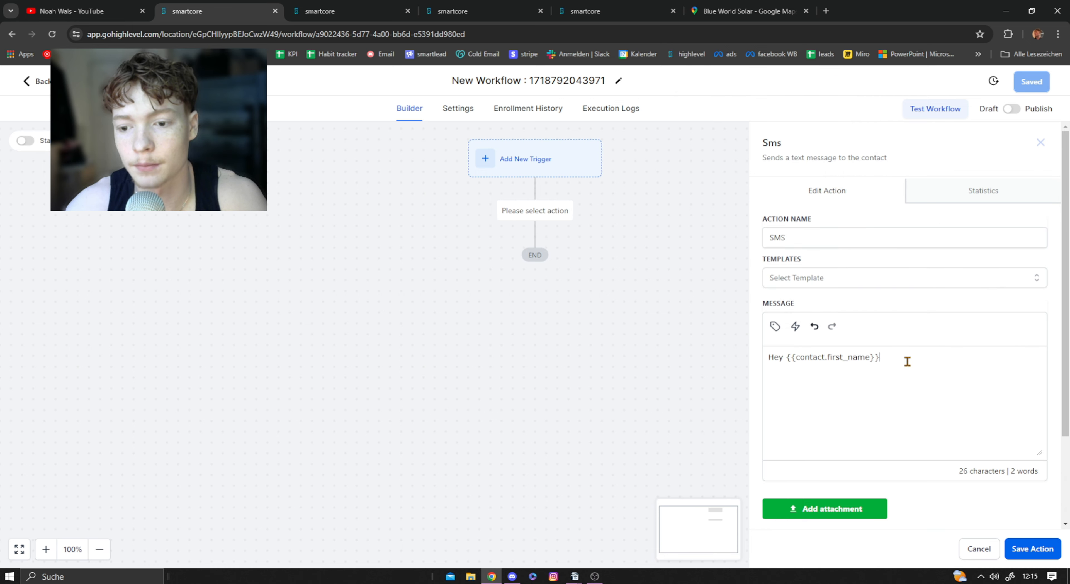
text(,)
Step: Copy the rest of the google review workflow's feedback request into the new SMS message and save the action
key(ctrl+Tab)
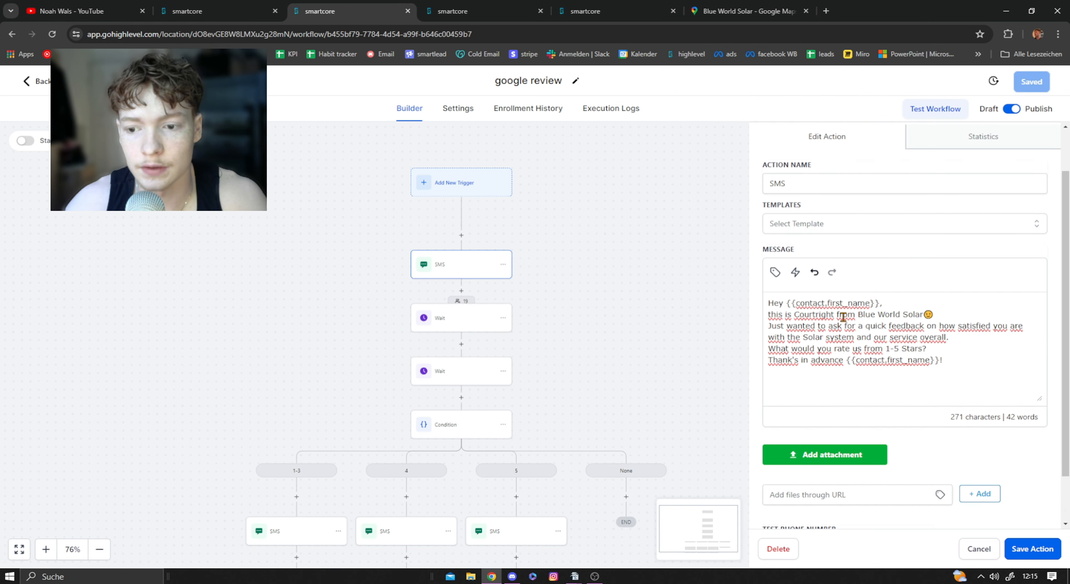
drag(768, 314, 938, 366)
key(ctrl+shift+Tab)
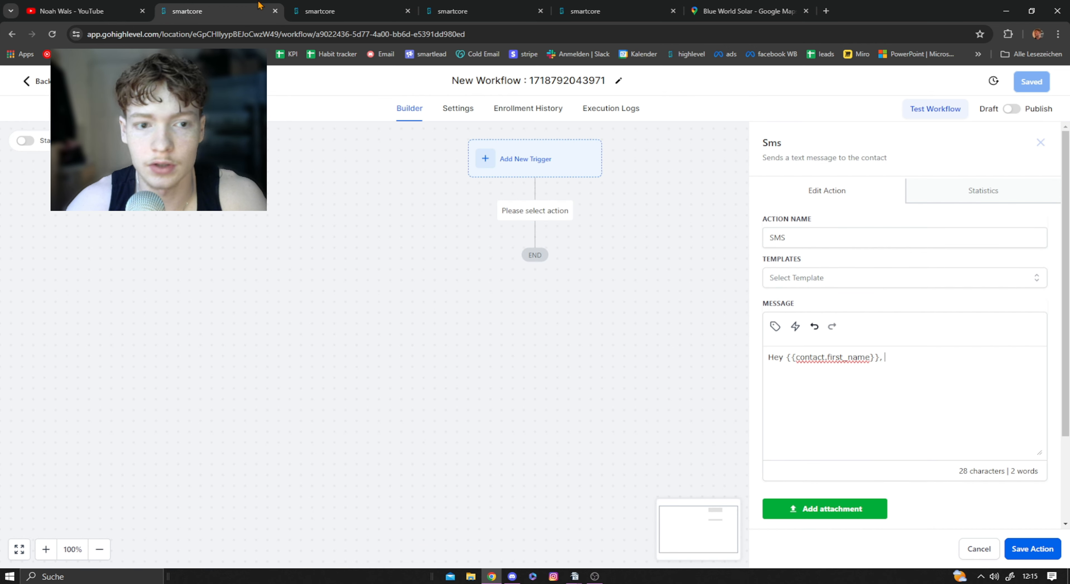
key(ctrl+v)
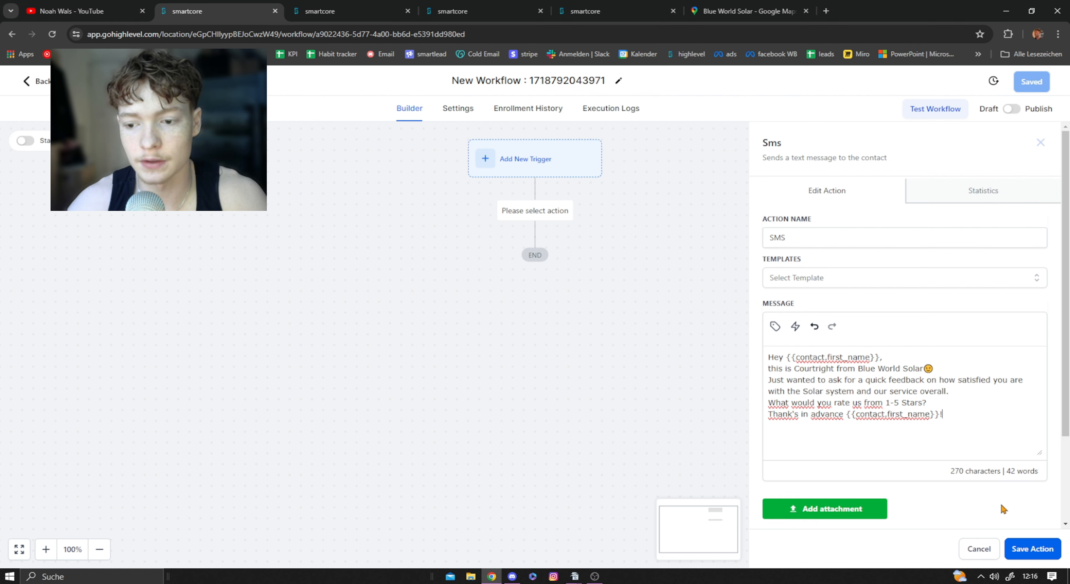
click(1032, 549)
Step: Reopen the new SMS action to review its message and remaining settings, and save it again
click(519, 269)
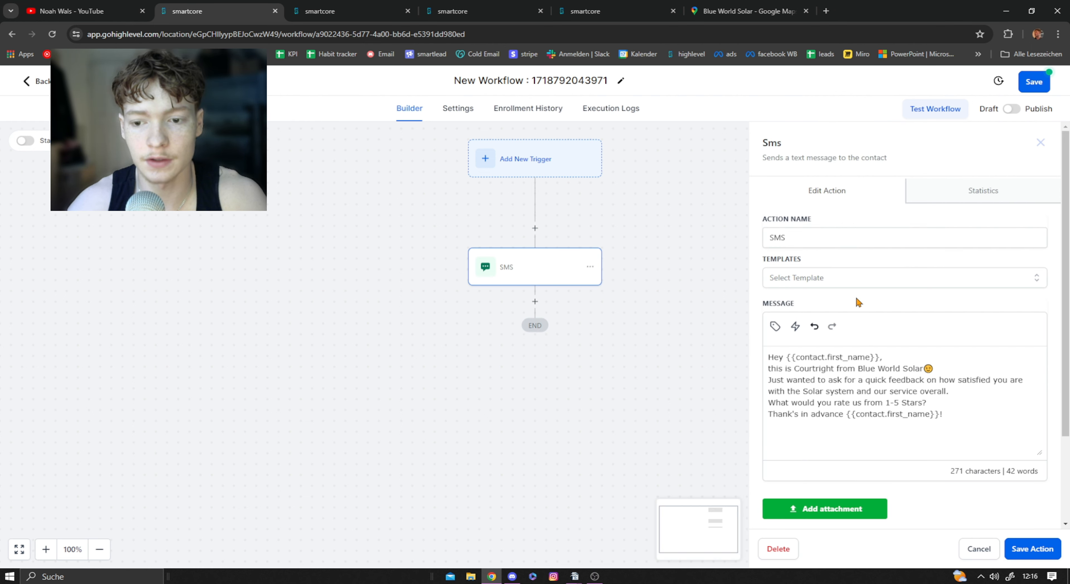
scroll(893, 388, down, 1)
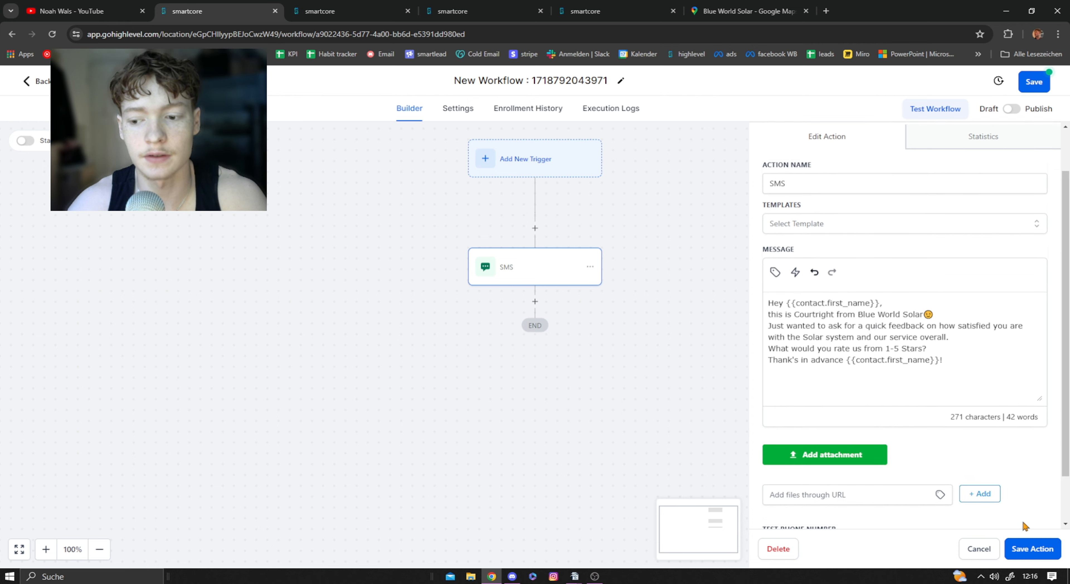
scroll(1023, 526, down, 2)
click(1032, 549)
Step: Check the settings of the first Wait action in the google review workflow, and return to the new workflow
click(350, 8)
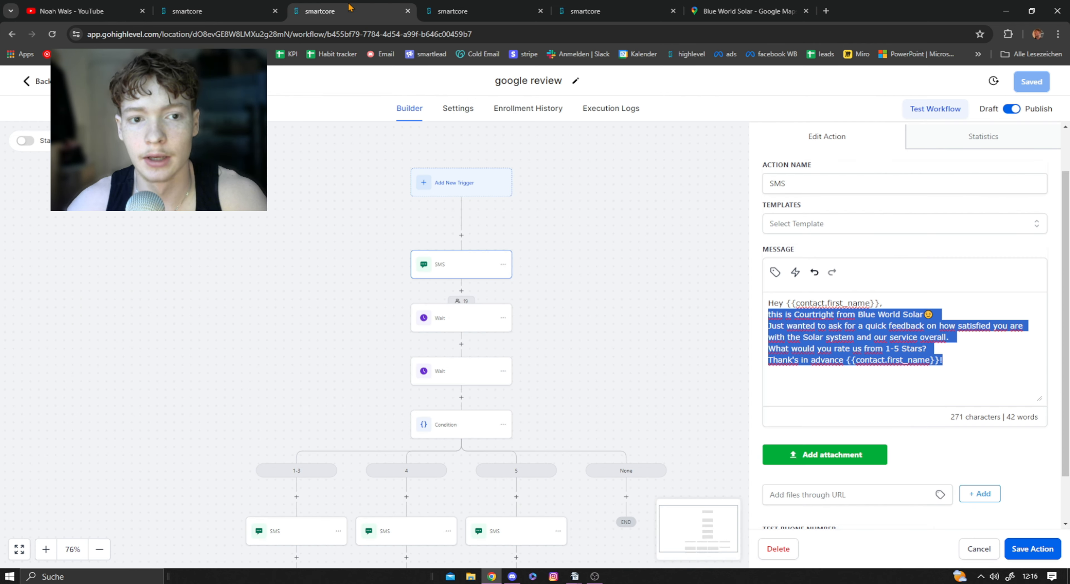
click(456, 319)
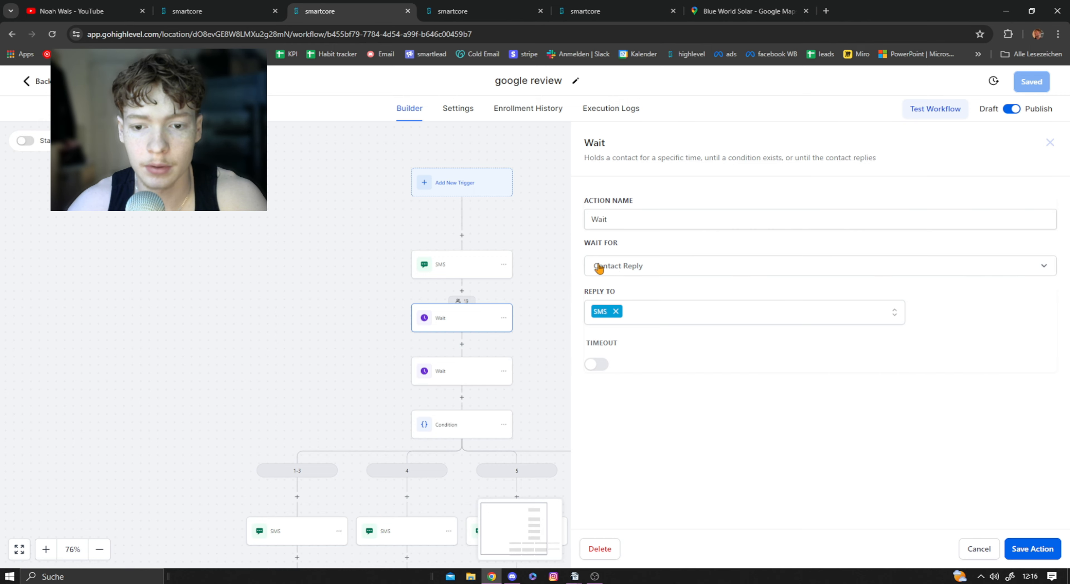
click(206, 8)
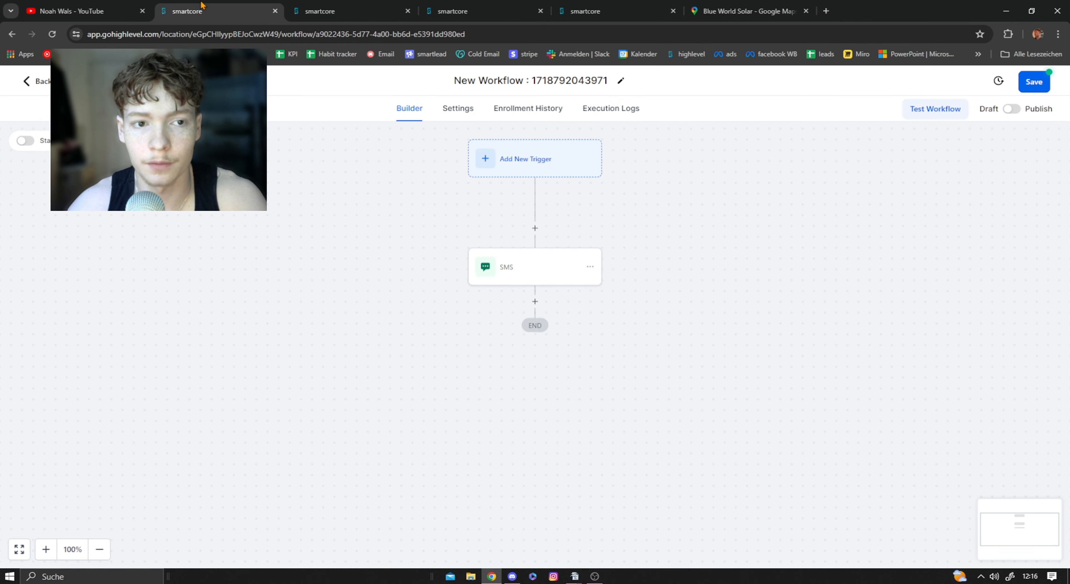
click(535, 301)
text(wait)
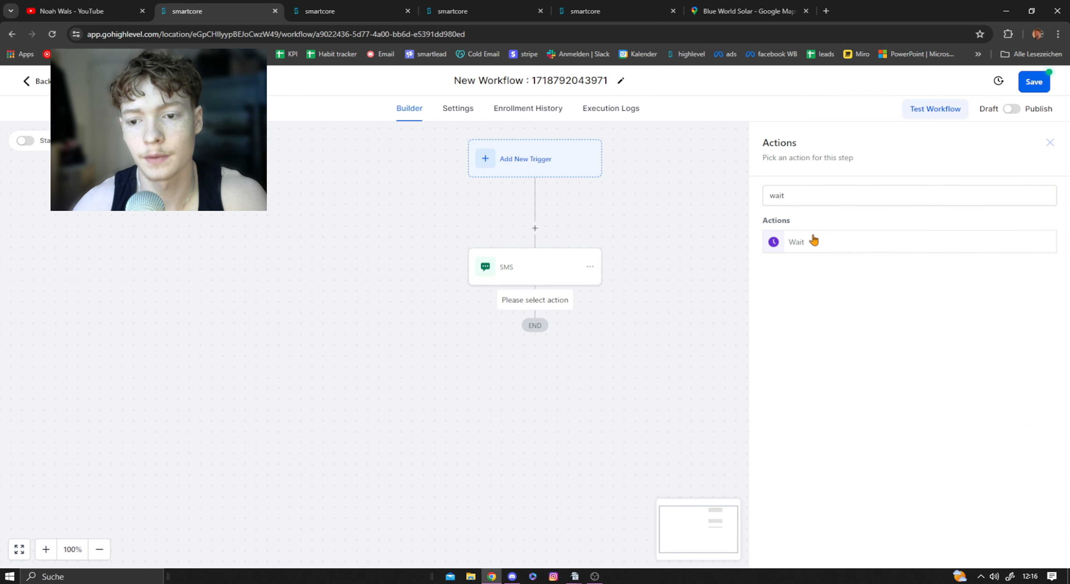
click(813, 241)
click(611, 268)
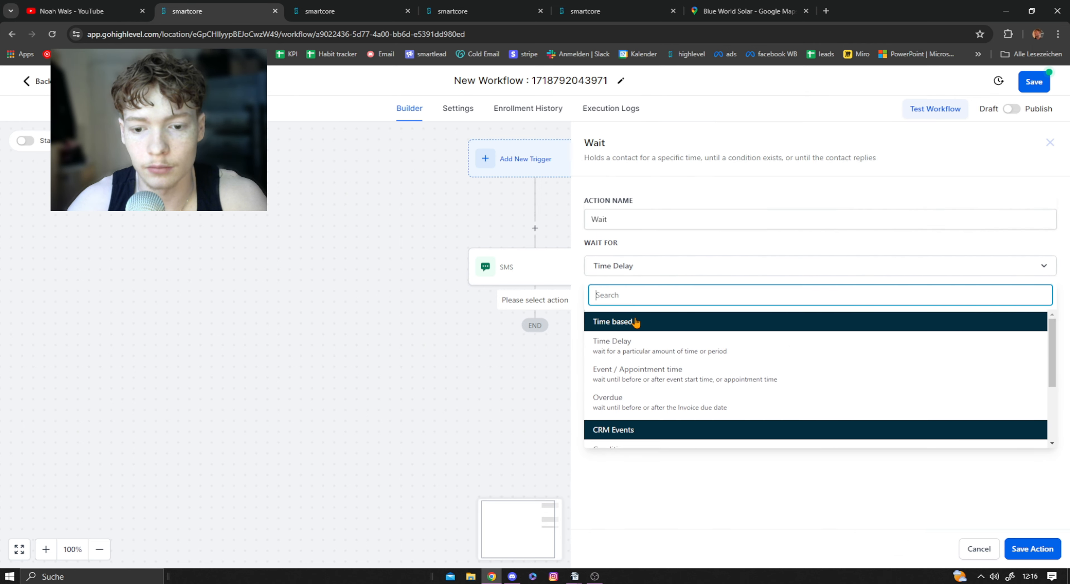
scroll(640, 378, down, 3)
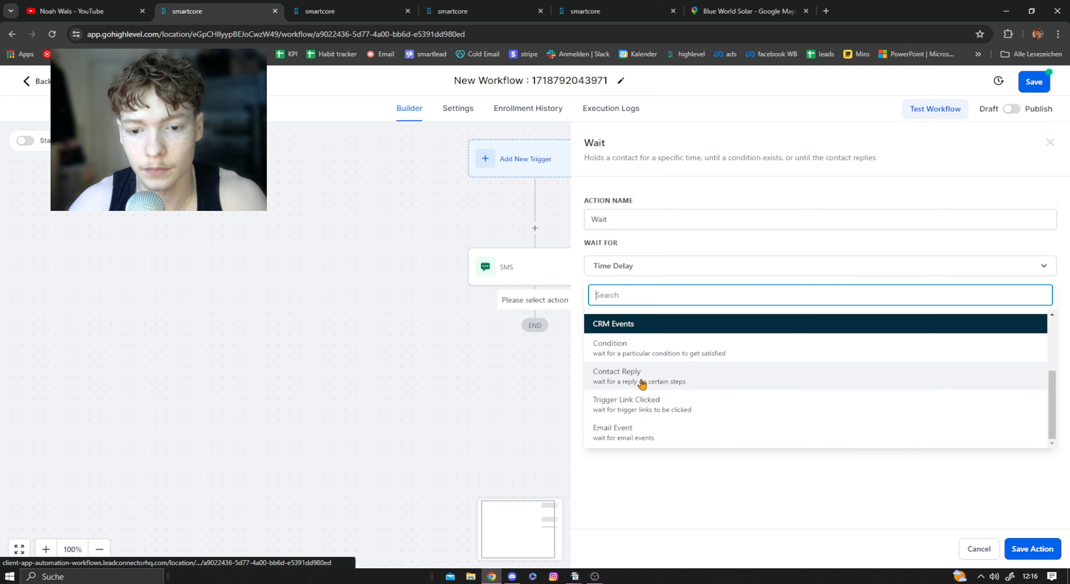
click(642, 383)
click(614, 315)
click(621, 382)
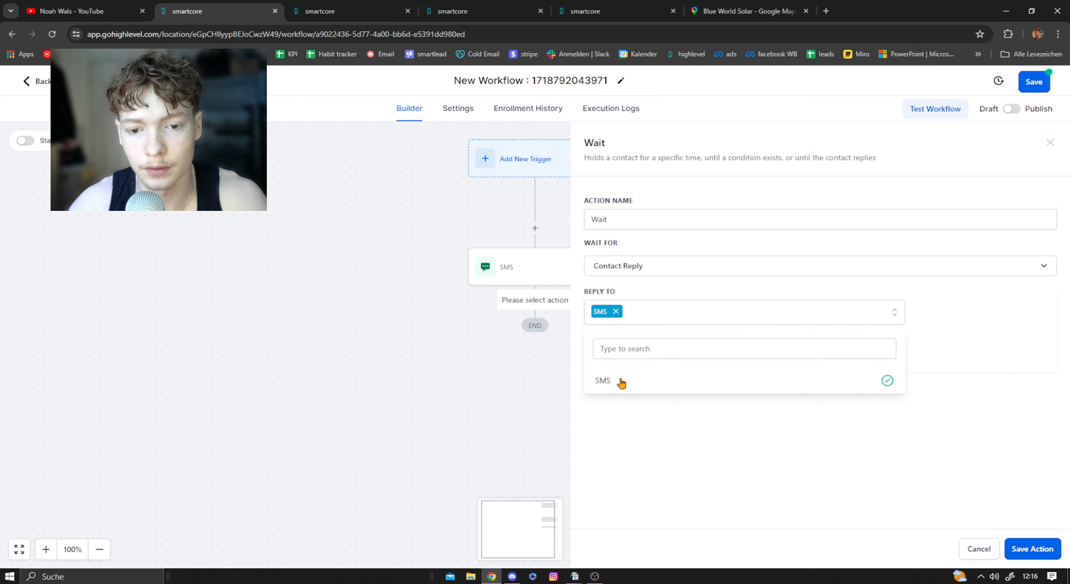
Step: Rename the new workflow's SMS action as "first" and save it
click(516, 276)
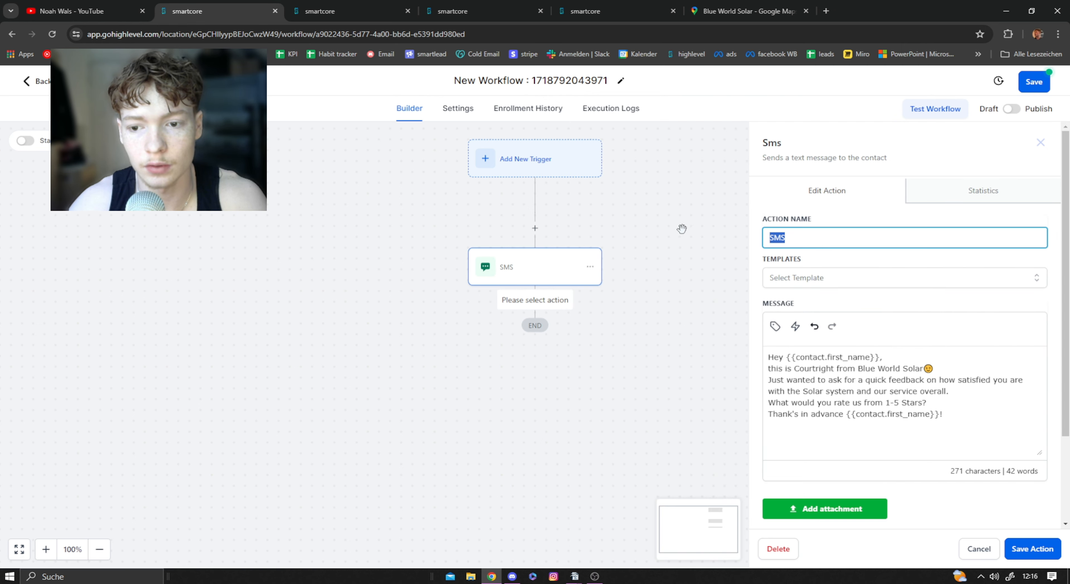
text(first)
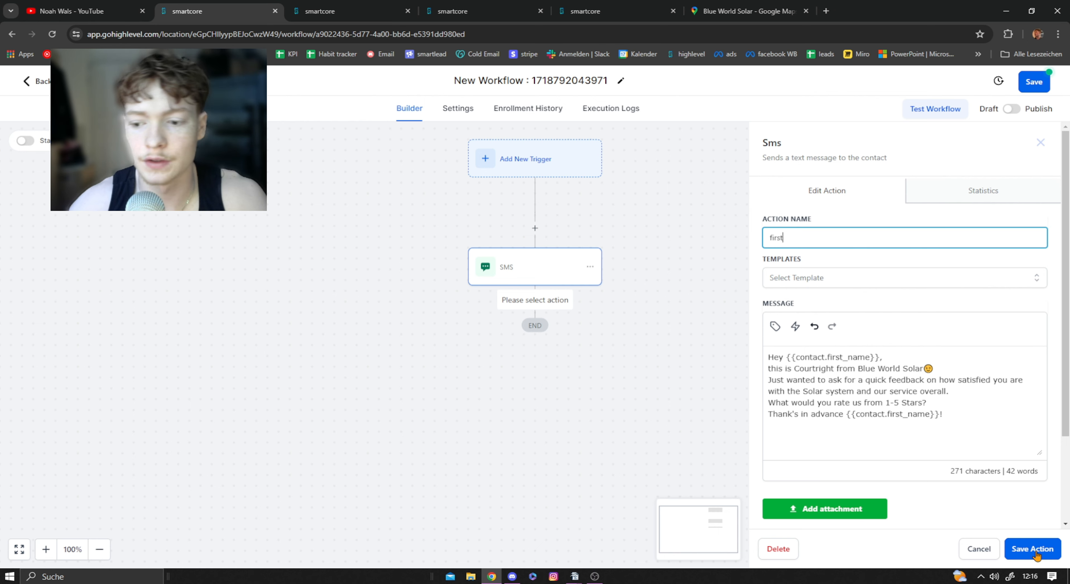
click(1033, 548)
Step: Add a Wait action after the "first" SMS that waits for a Contact Reply to "first", and save it
click(536, 292)
text(wait)
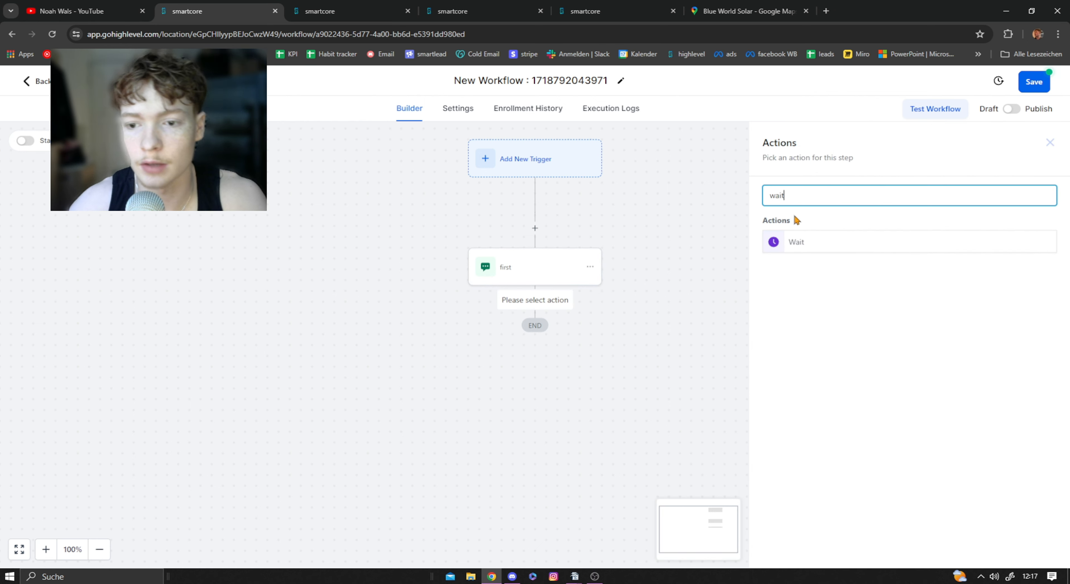
click(802, 241)
click(621, 266)
scroll(673, 388, down, 3)
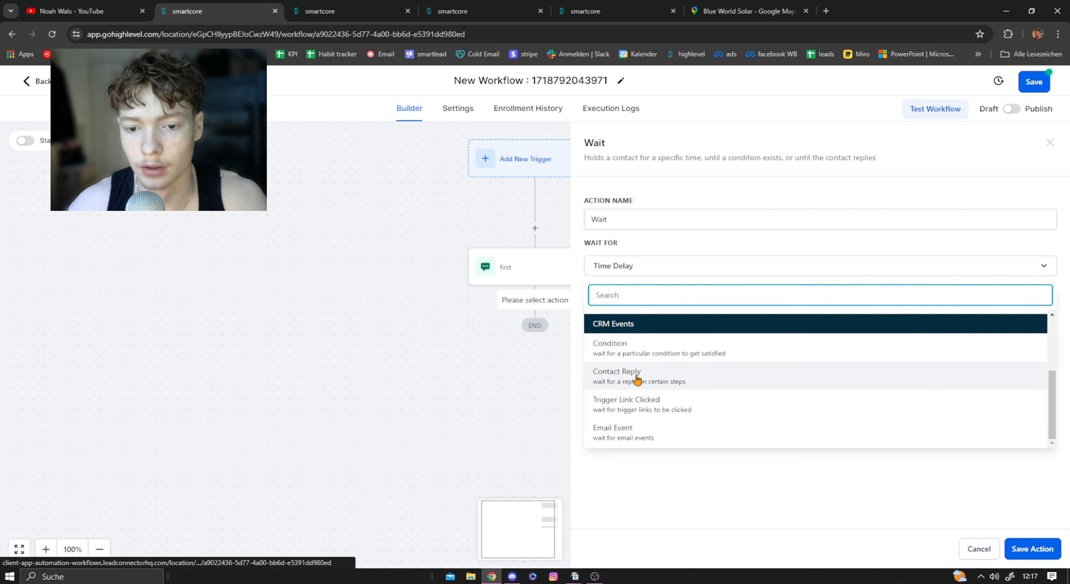
click(636, 379)
click(640, 311)
click(619, 380)
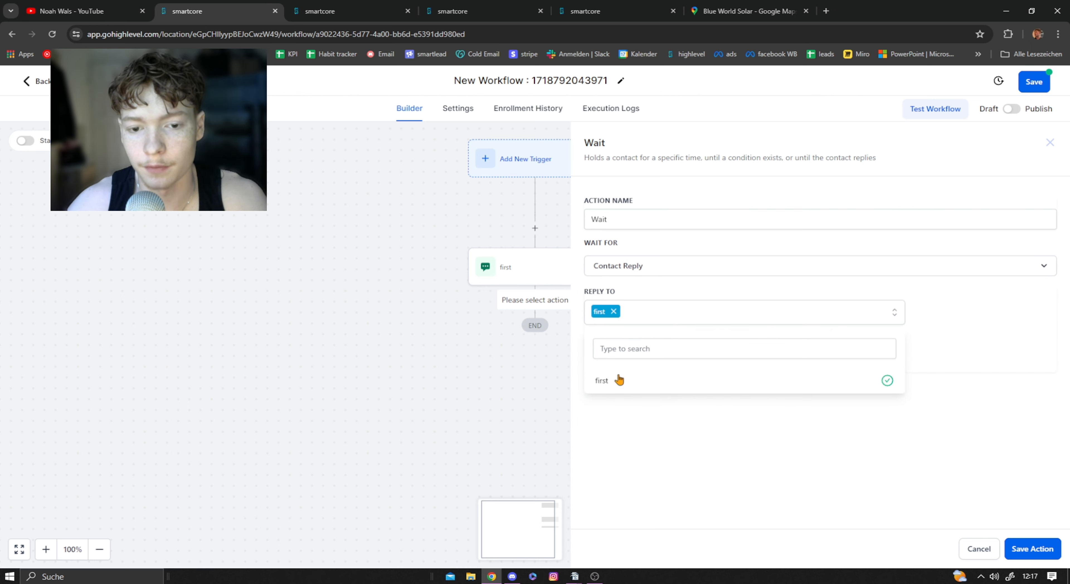
click(691, 410)
click(344, 6)
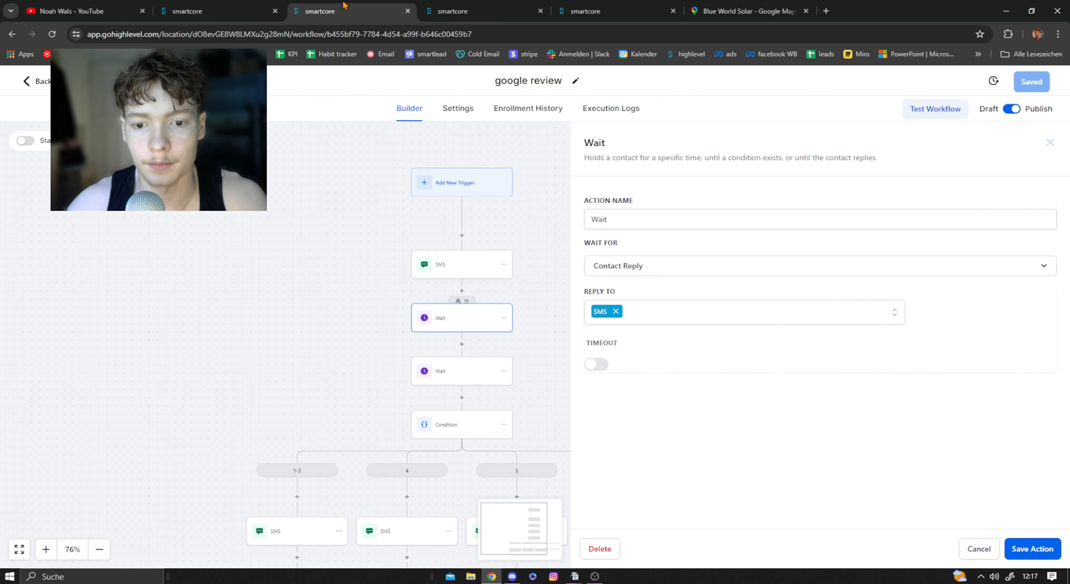
click(249, 11)
click(1032, 549)
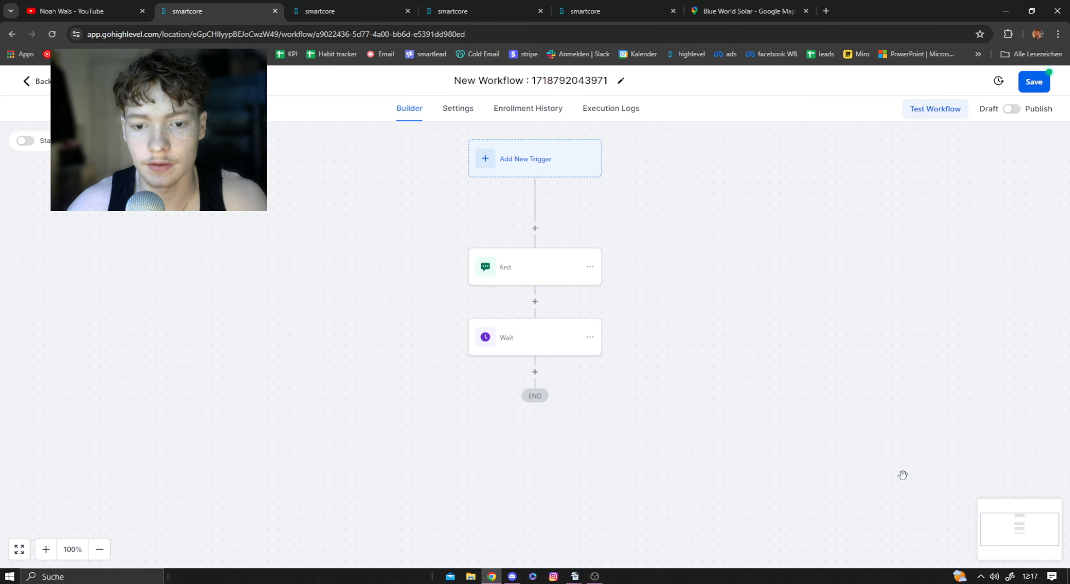
Step: Following the google review workflow, add a second Wait action with a Time Delay of 2 minutes
scroll(575, 323, down, 1)
click(535, 318)
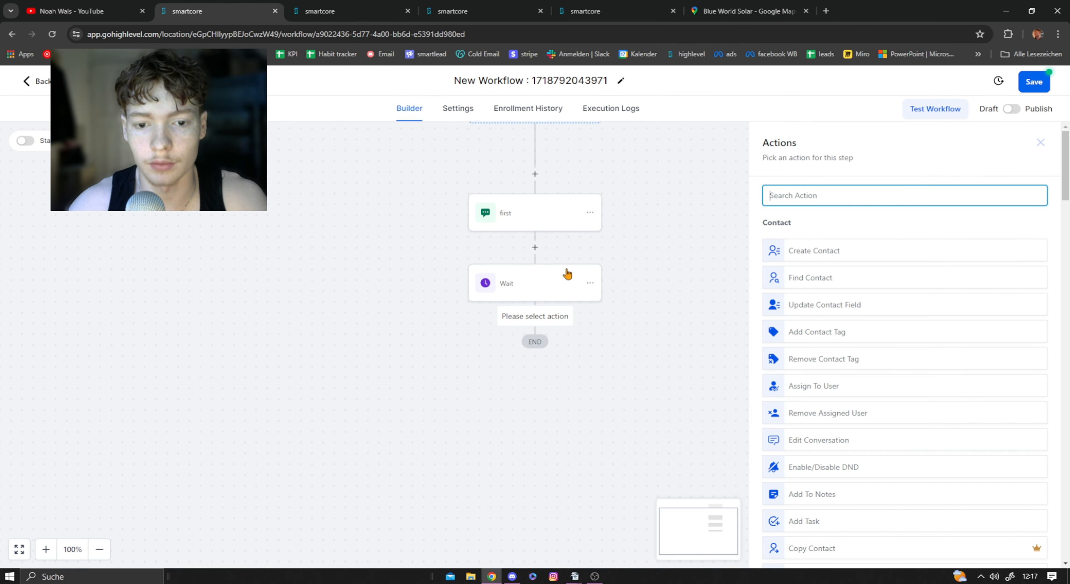
click(329, 9)
click(475, 379)
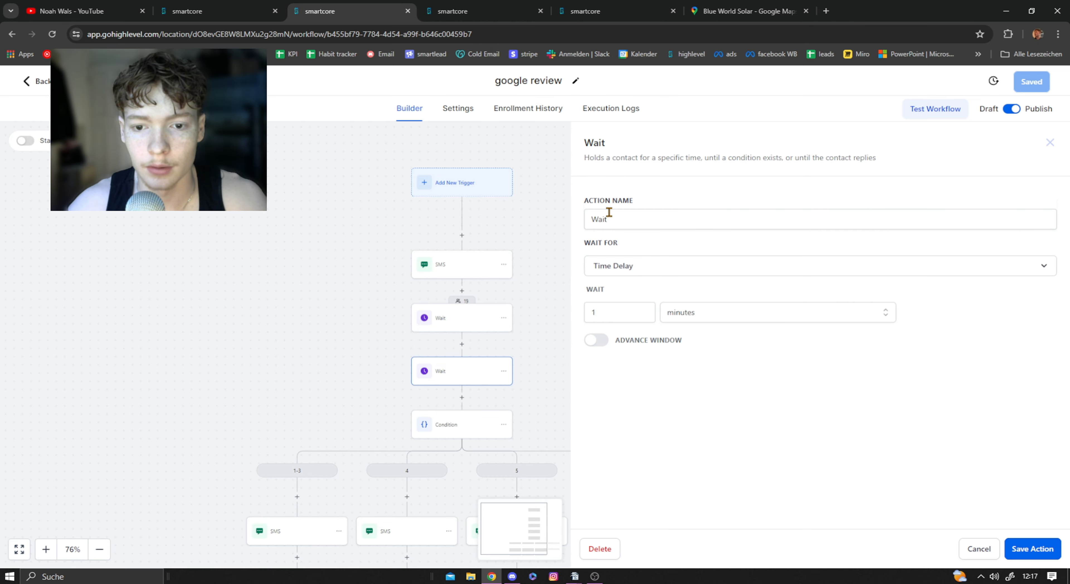
click(216, 11)
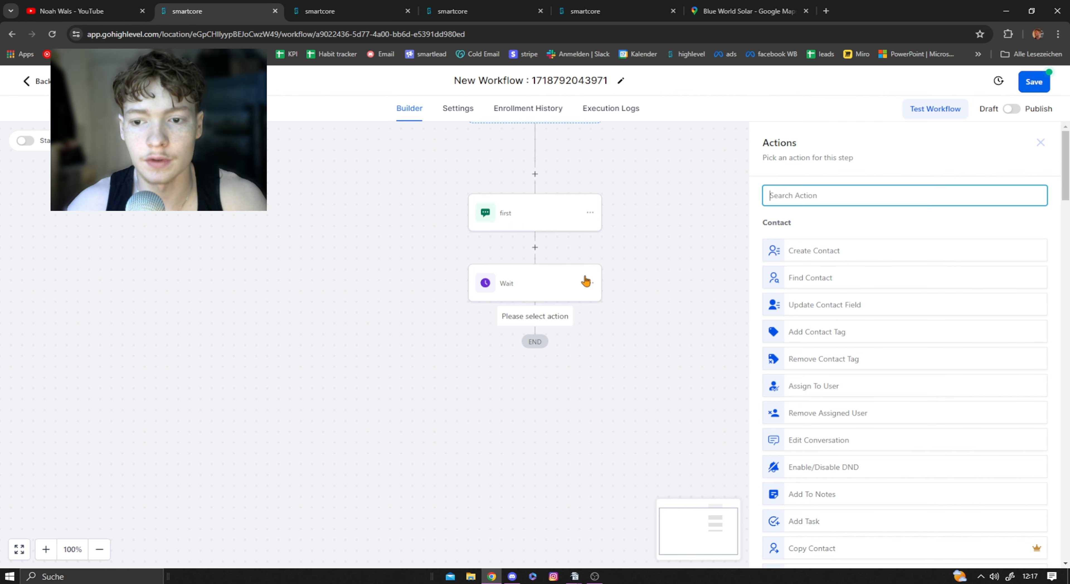
text(wait)
click(790, 246)
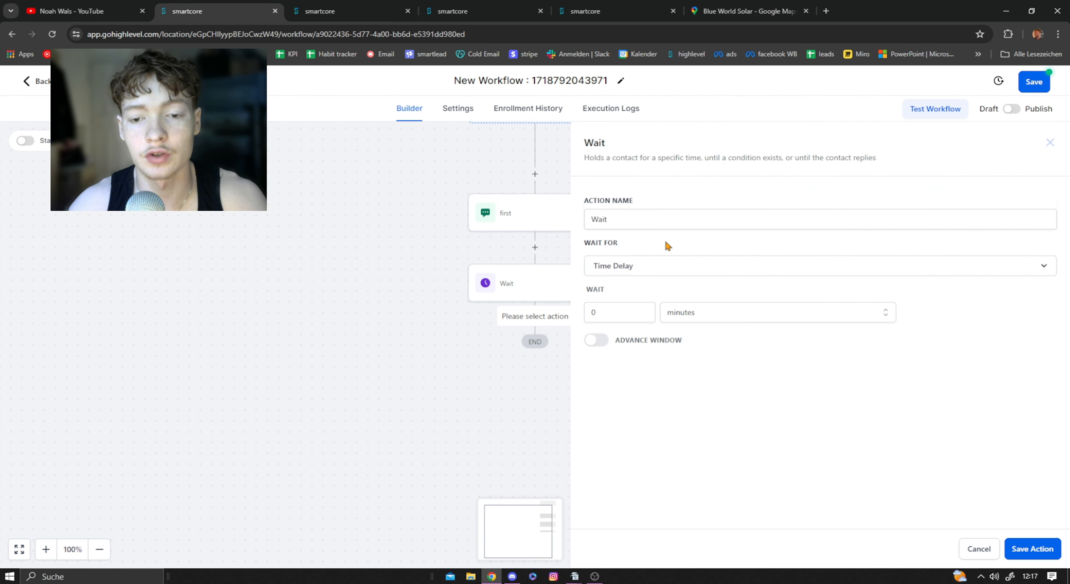
click(638, 311)
text(2)
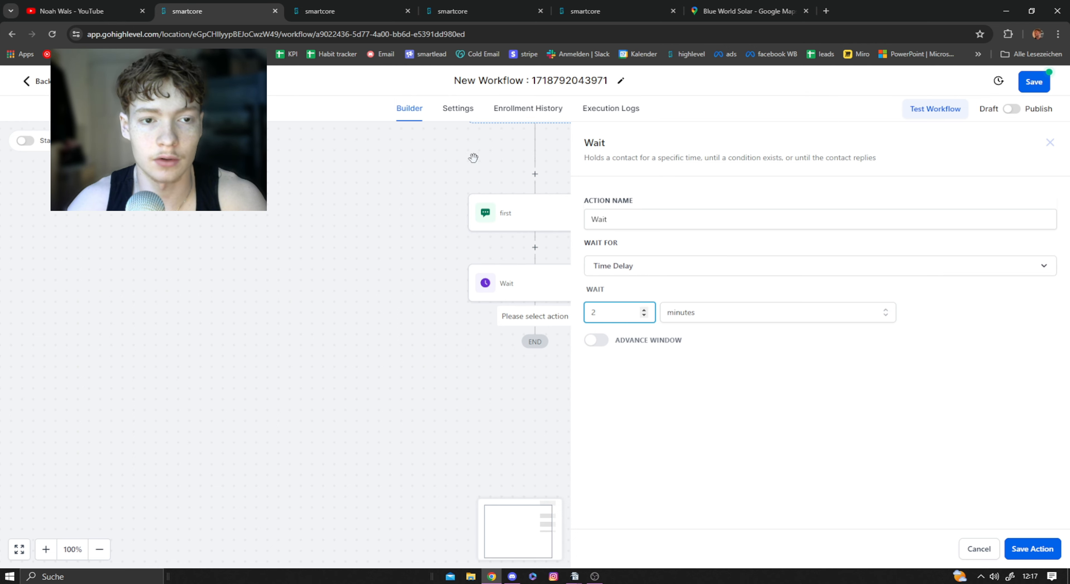
Step: Review the google review workflow's first SMS message and its action sequence, along with a contact's SMS conversation
key(ctrl+Tab)
click(457, 277)
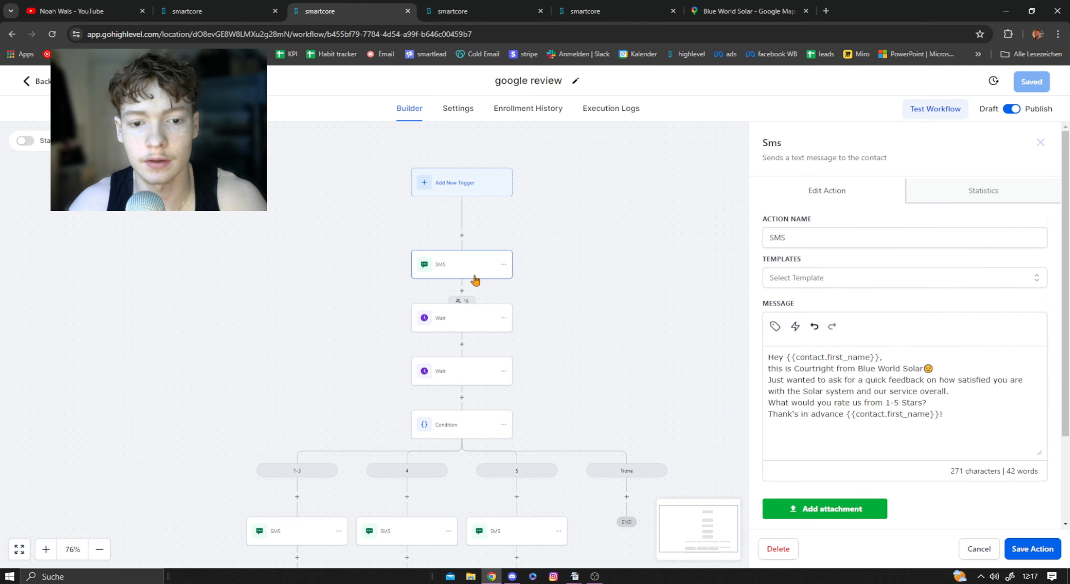
double_click(815, 369)
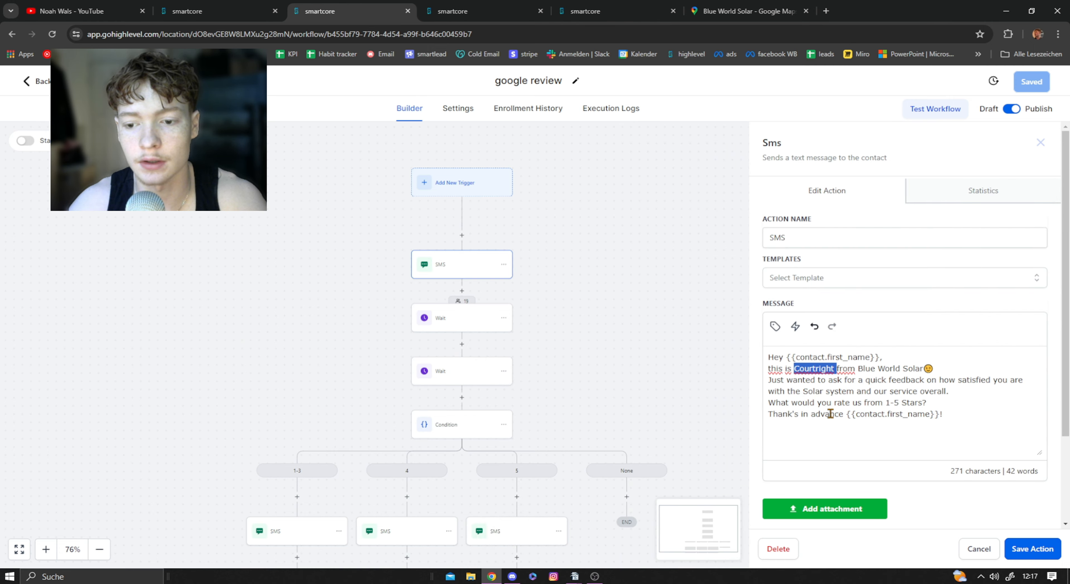
click(820, 385)
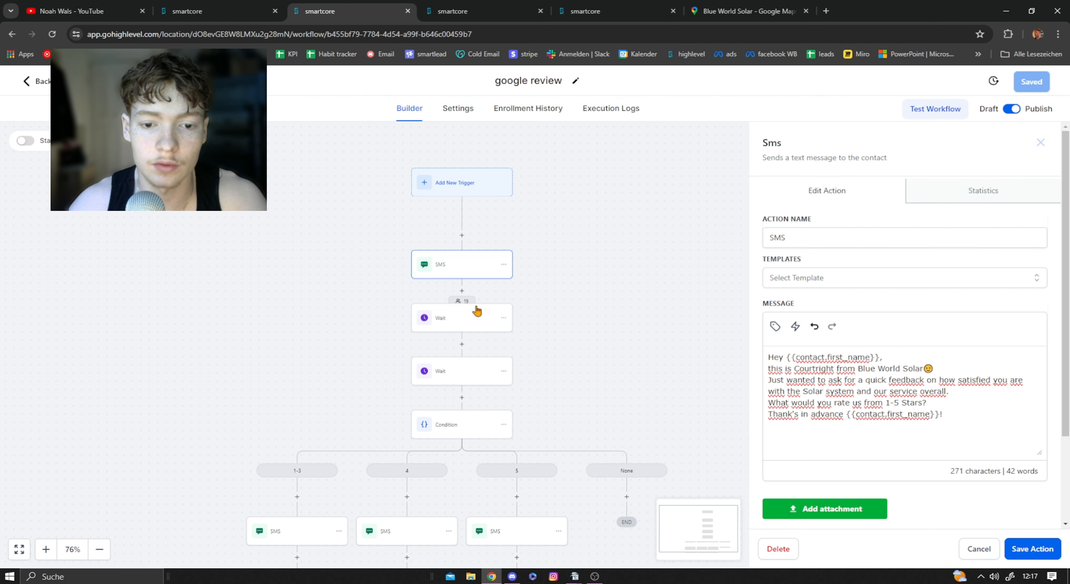
scroll(496, 329, down, 1)
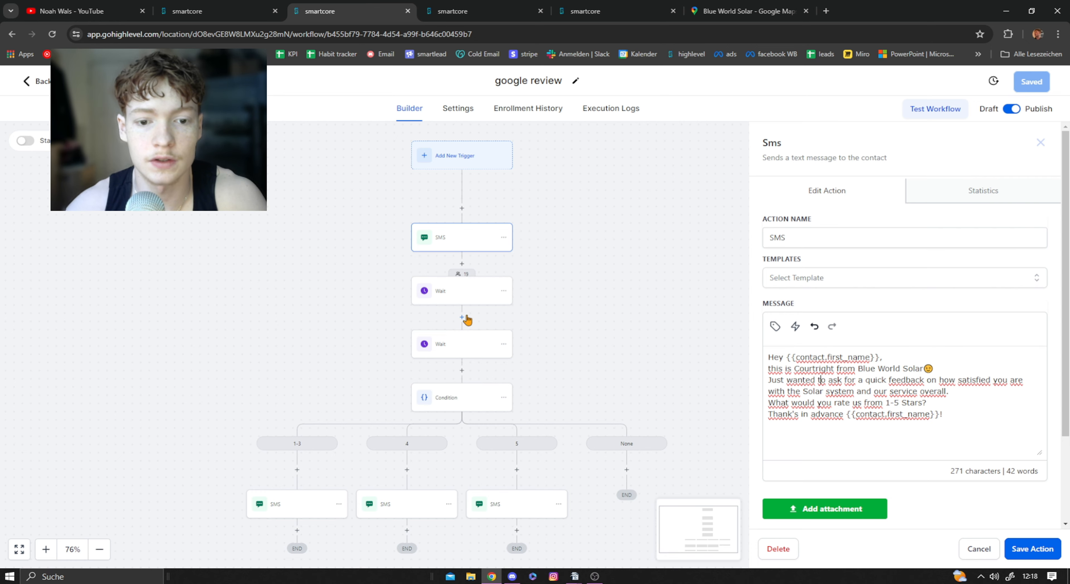
scroll(475, 293, down, 1)
click(476, 9)
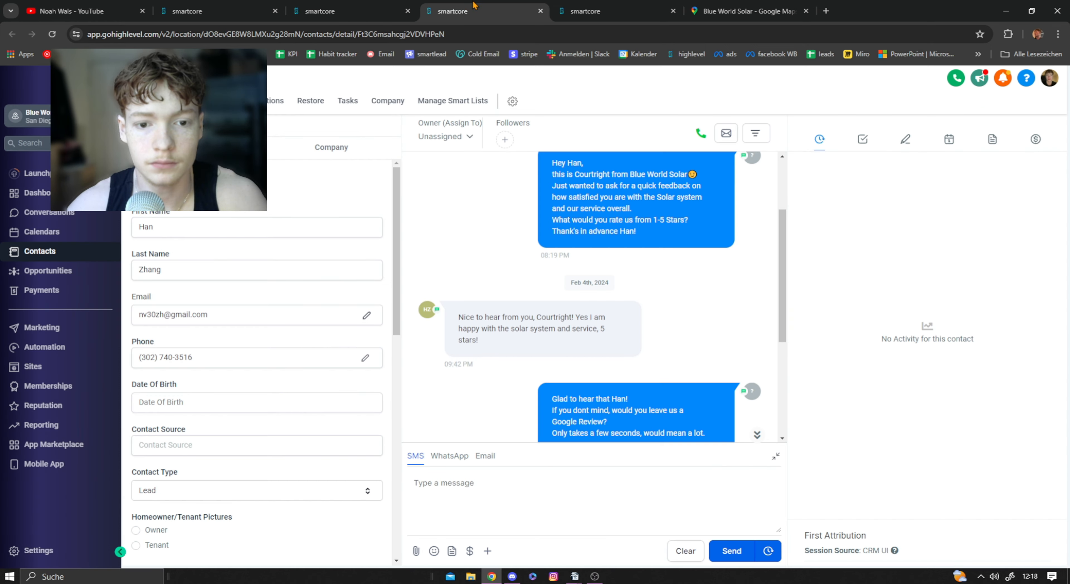
click(344, 6)
Step: Save the time delay Wait action in the new workflow
click(216, 5)
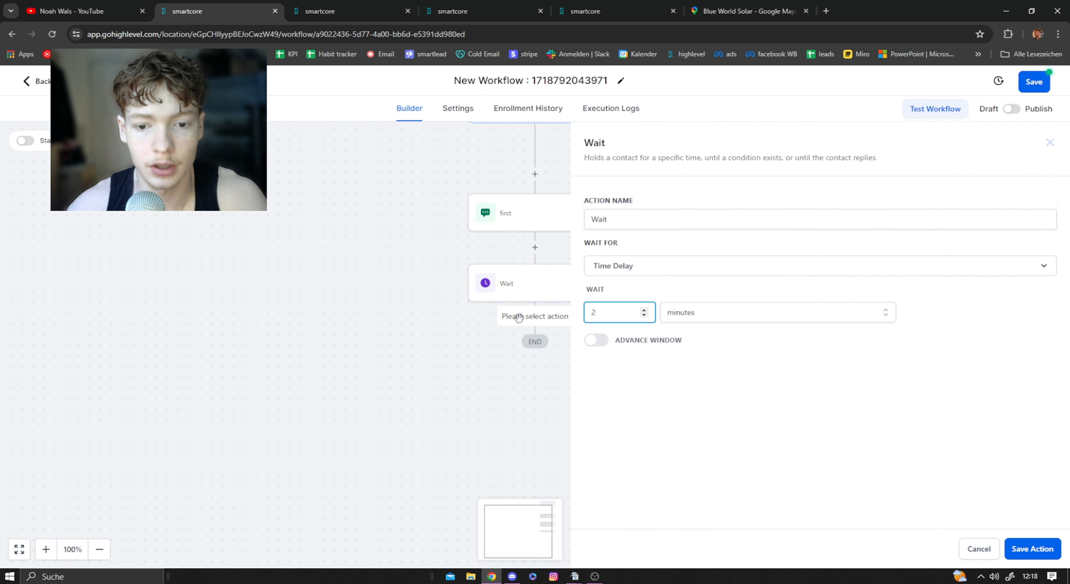
click(1029, 549)
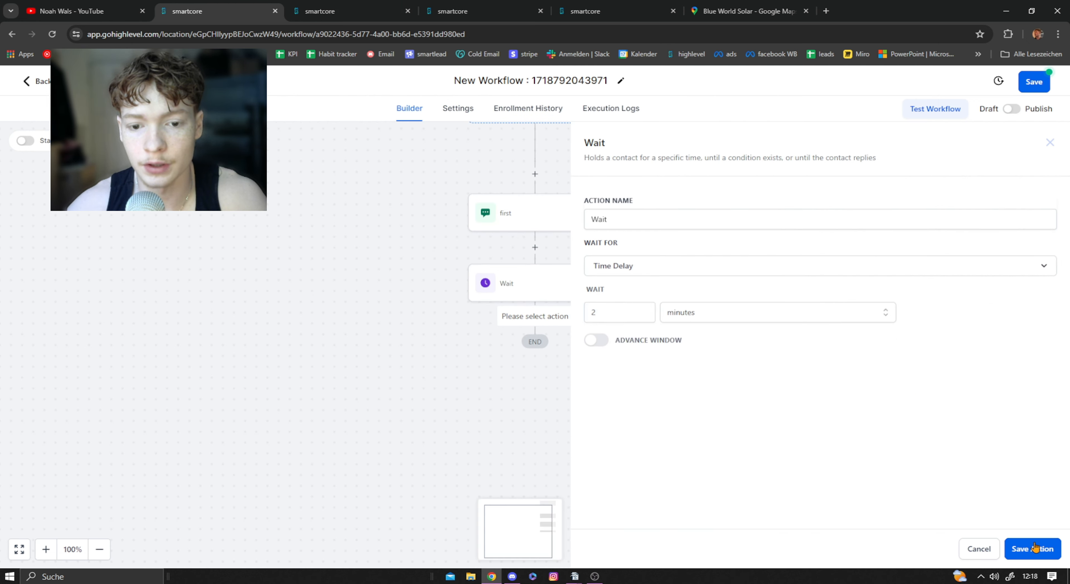
Step: Examine the branches and reply conditions of the google review workflow's Condition action
key(ctrl+Tab)
scroll(482, 287, down, 2)
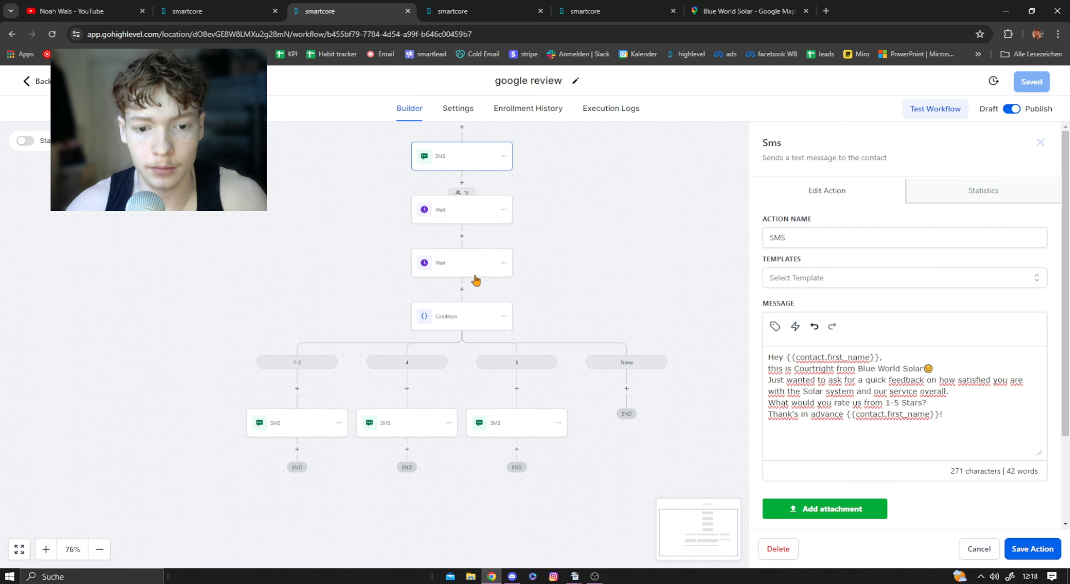
click(473, 4)
click(386, 4)
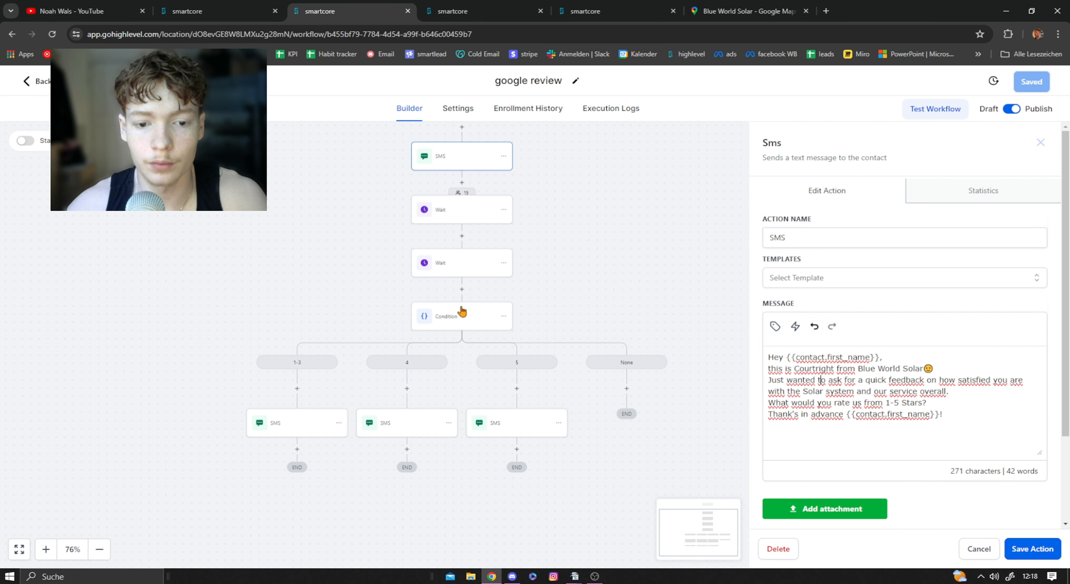
click(458, 315)
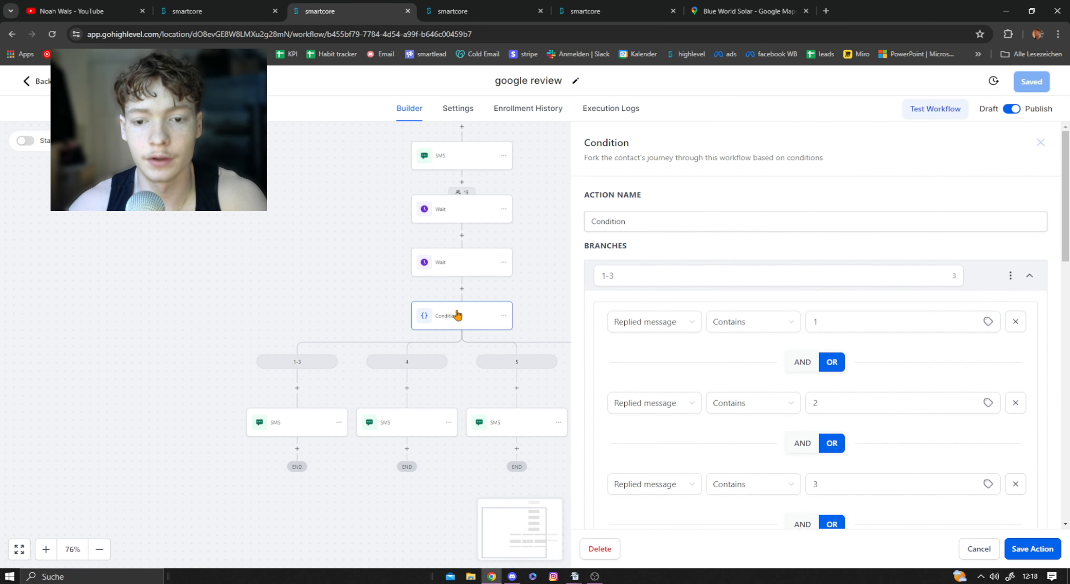
click(293, 314)
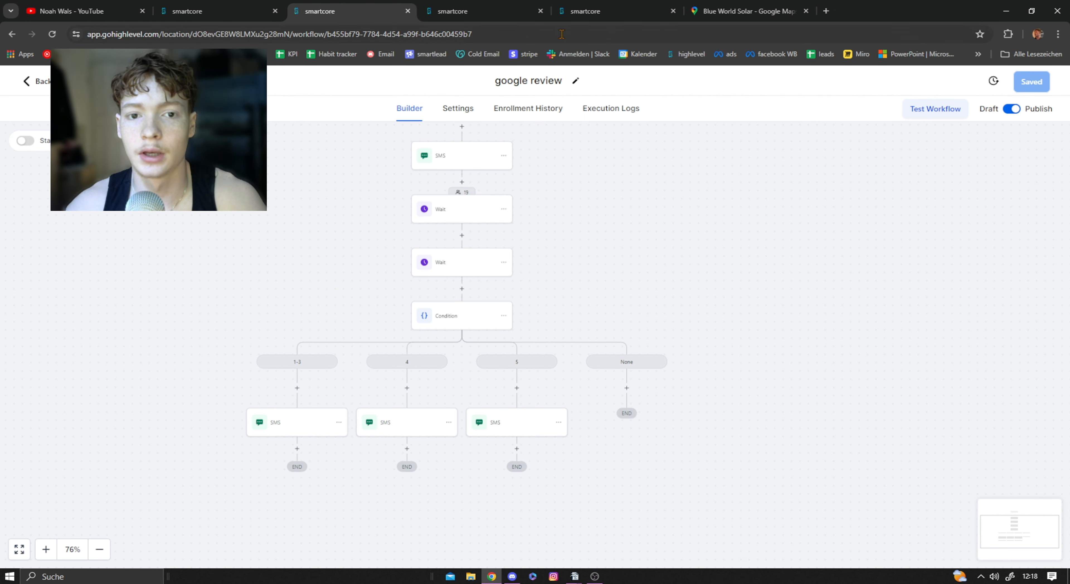
Step: Check the Blue World Solar listing on Google Maps and the contact's conversation, and reopen the google review workflow's Condition action
click(758, 8)
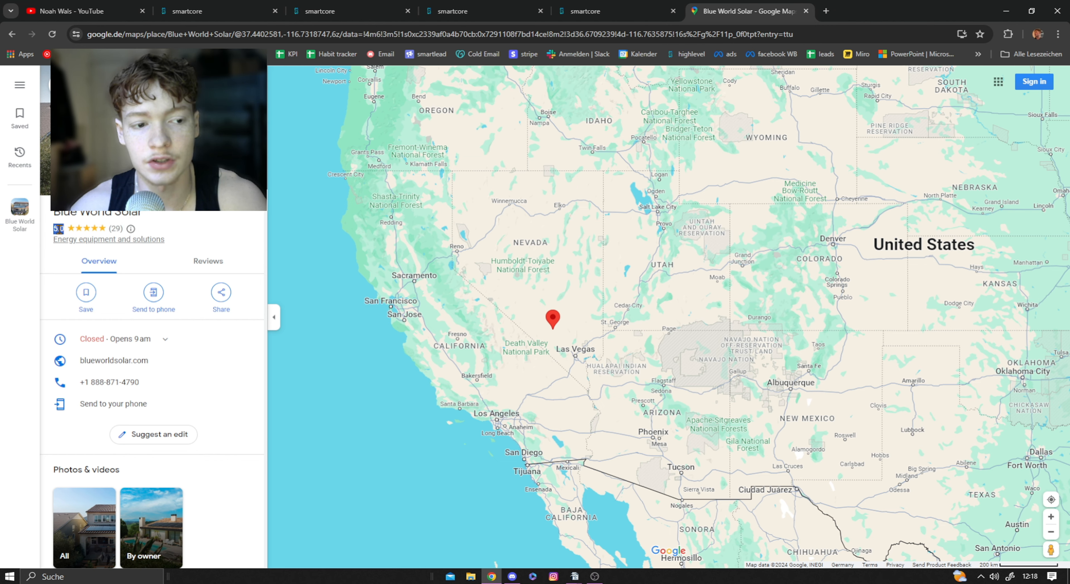
click(510, 14)
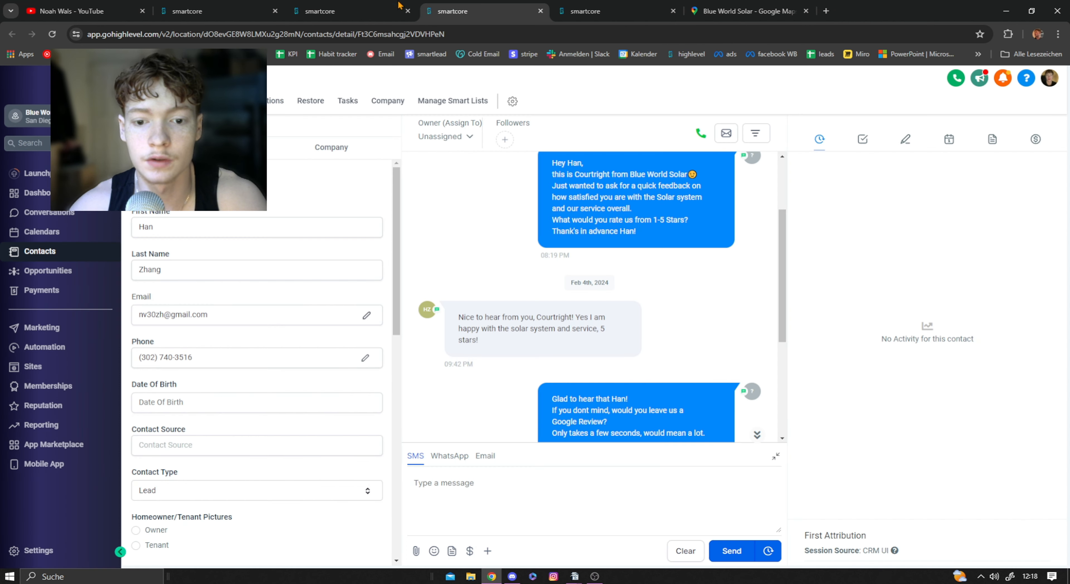
click(398, 5)
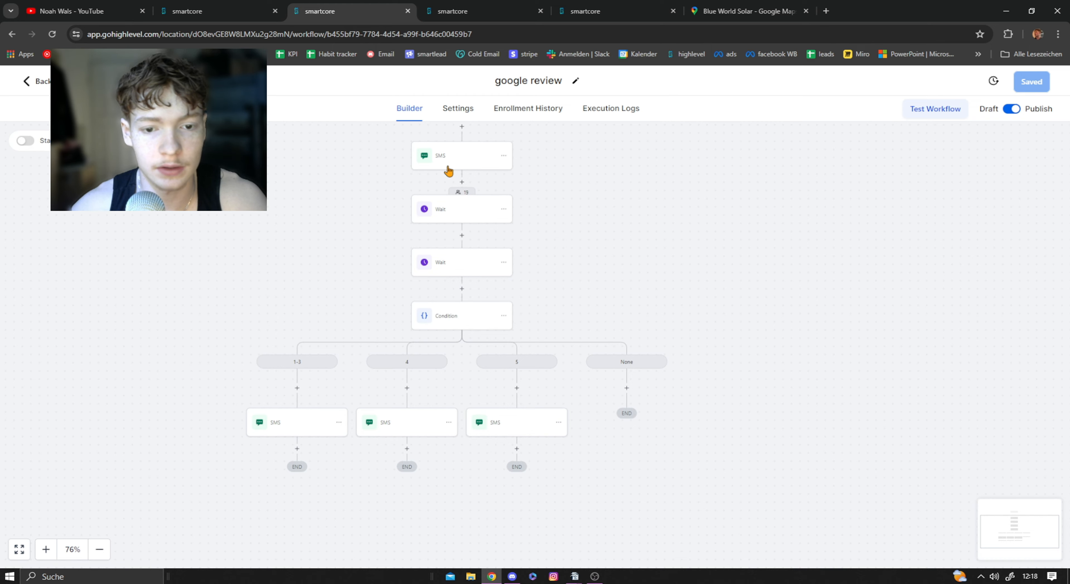
click(463, 323)
Step: Add an If/Else condition after the second Wait in the new workflow and name its first branch 1-3
click(199, 9)
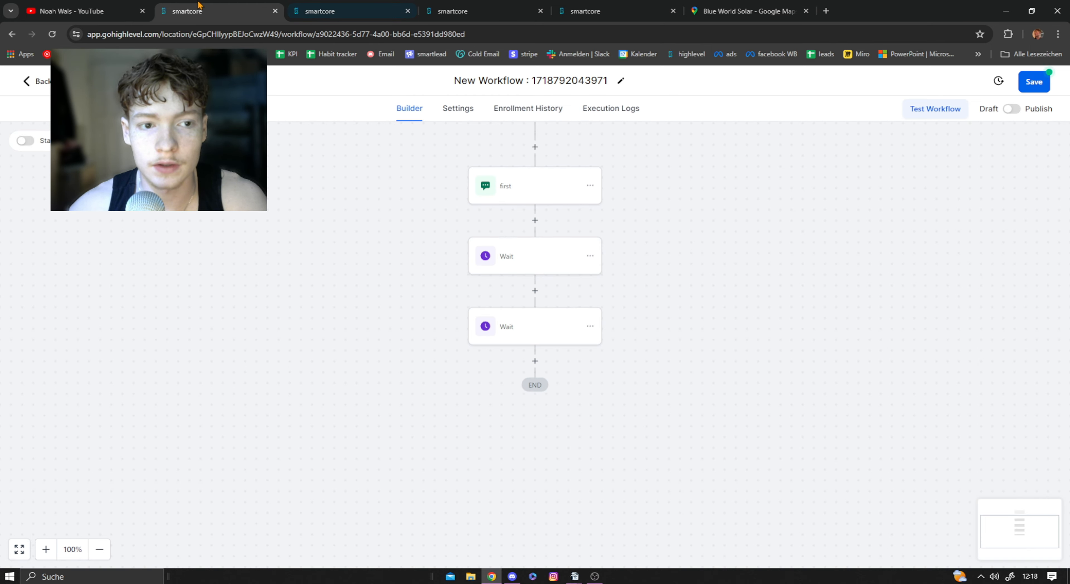
click(535, 361)
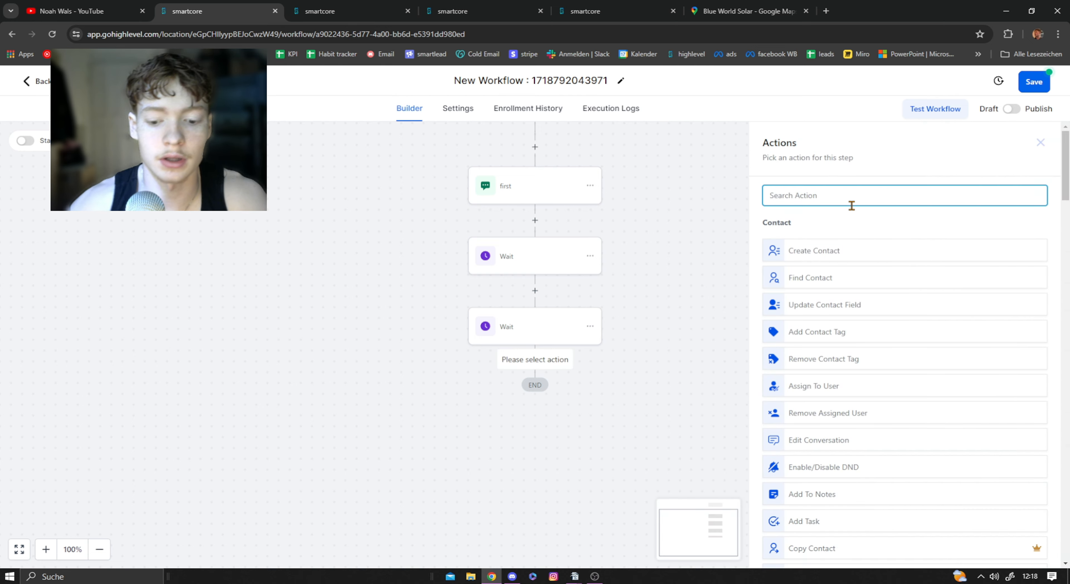
text(if)
click(804, 246)
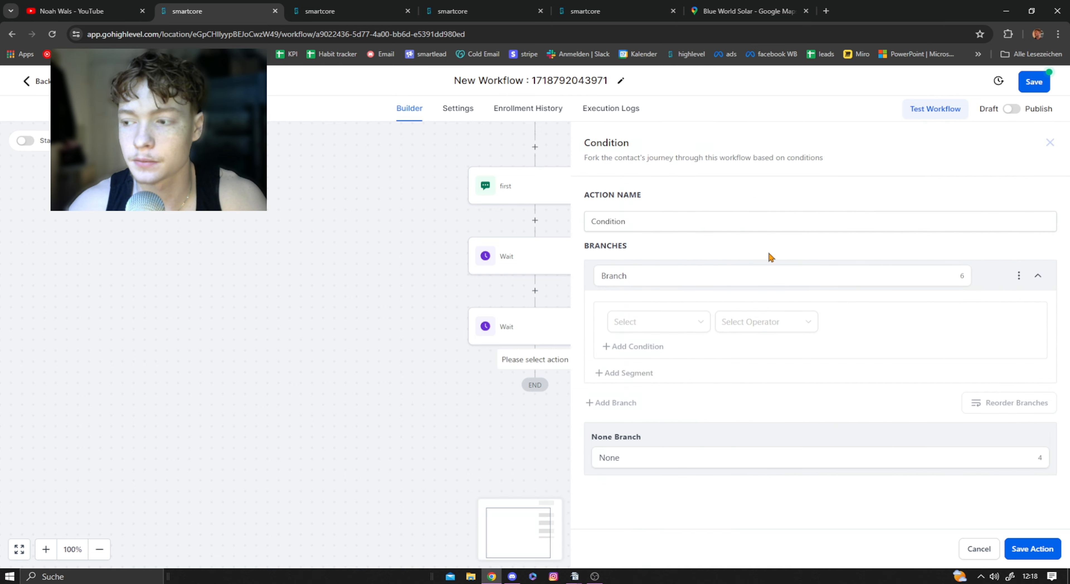
drag(678, 274, 527, 276)
text(1)
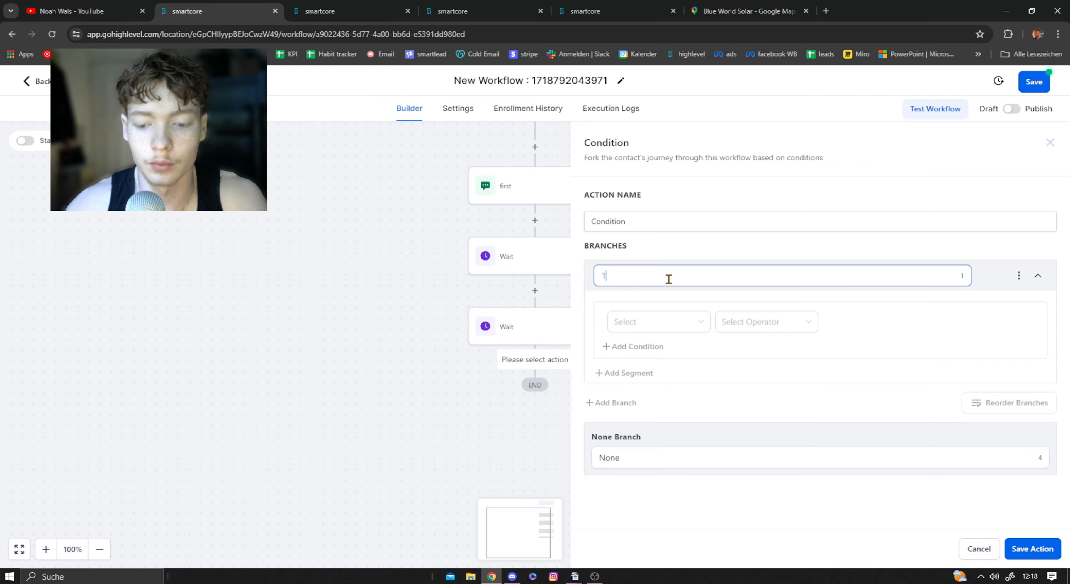
text(-3)
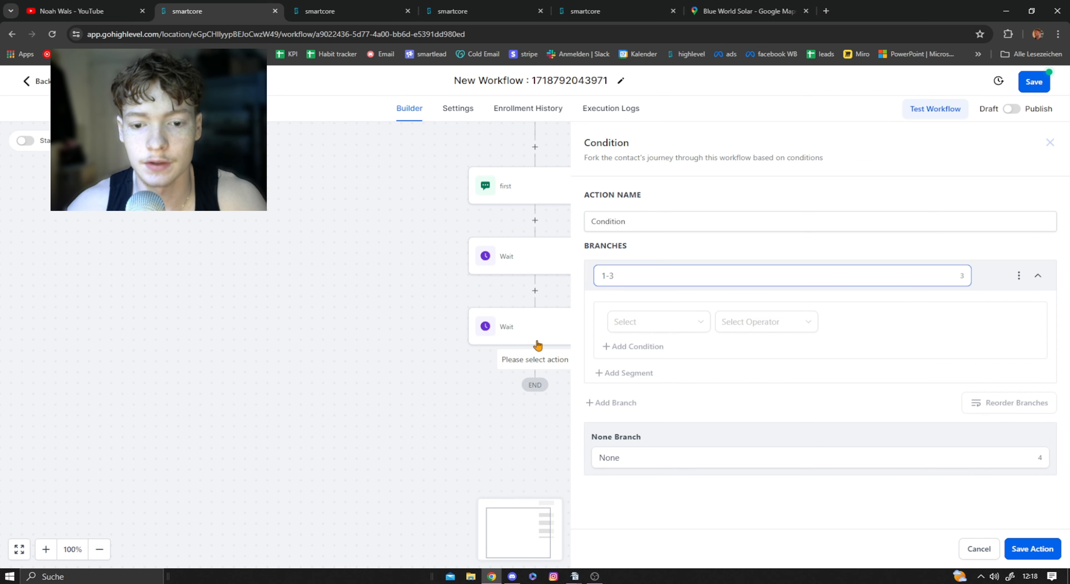
Step: Review the rating question in the google review workflow's first SMS and the SMS action under its 1-3 branch
key(ctrl+Tab)
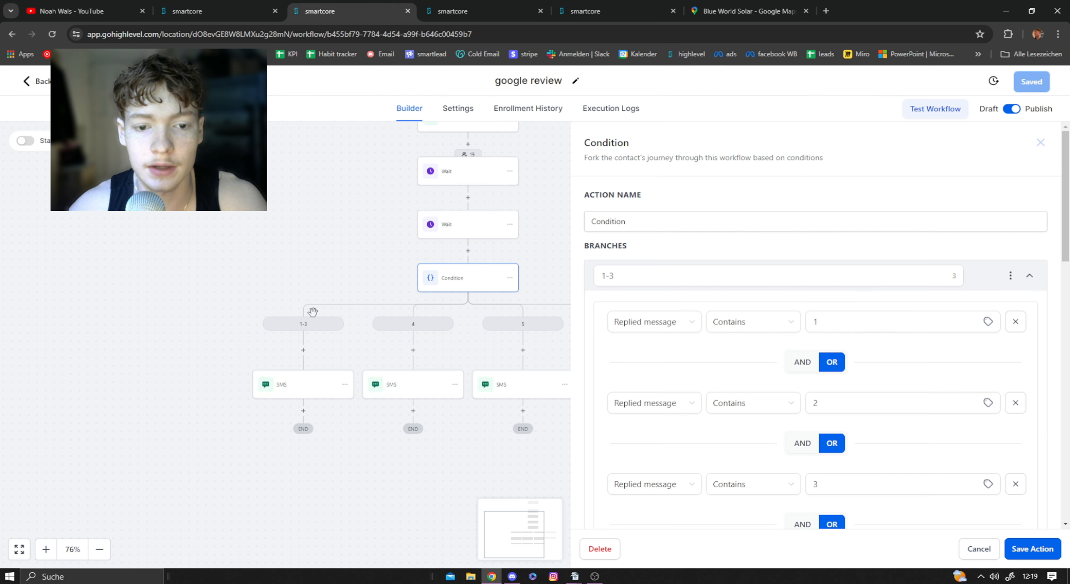
drag(363, 218, 339, 307)
click(426, 206)
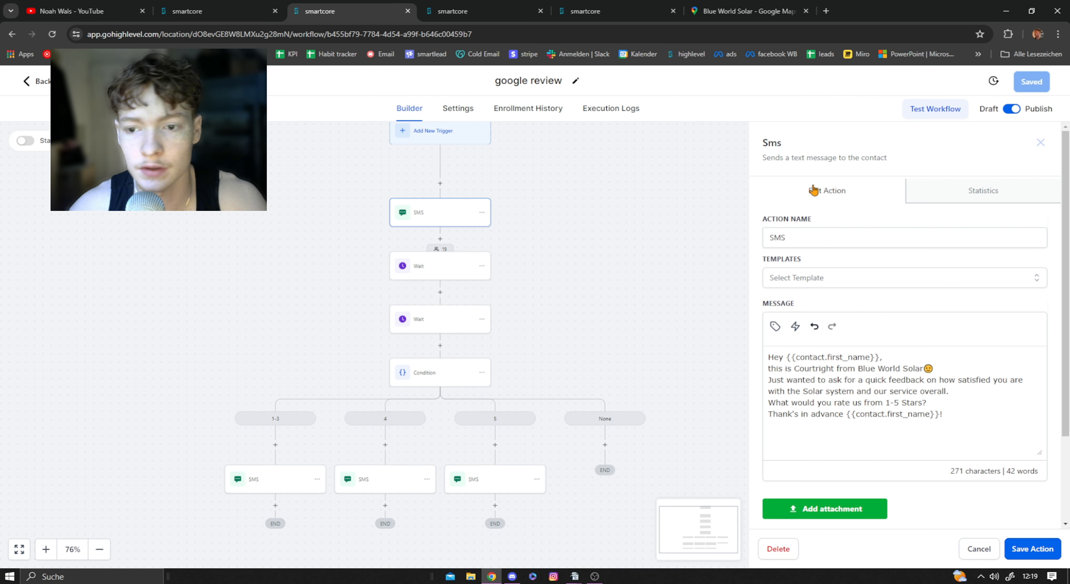
drag(768, 403, 946, 398)
click(945, 402)
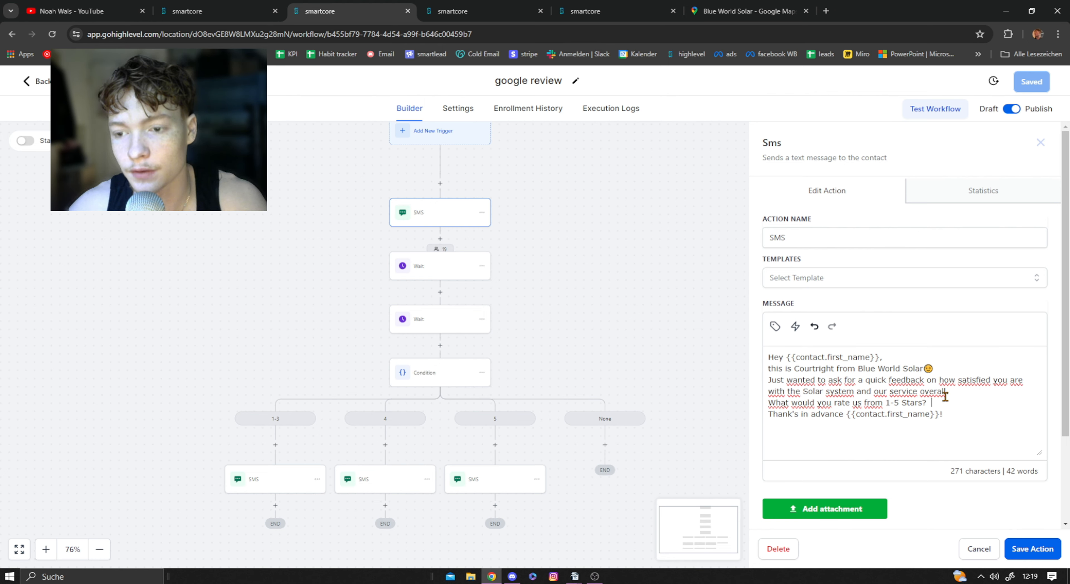
click(1040, 139)
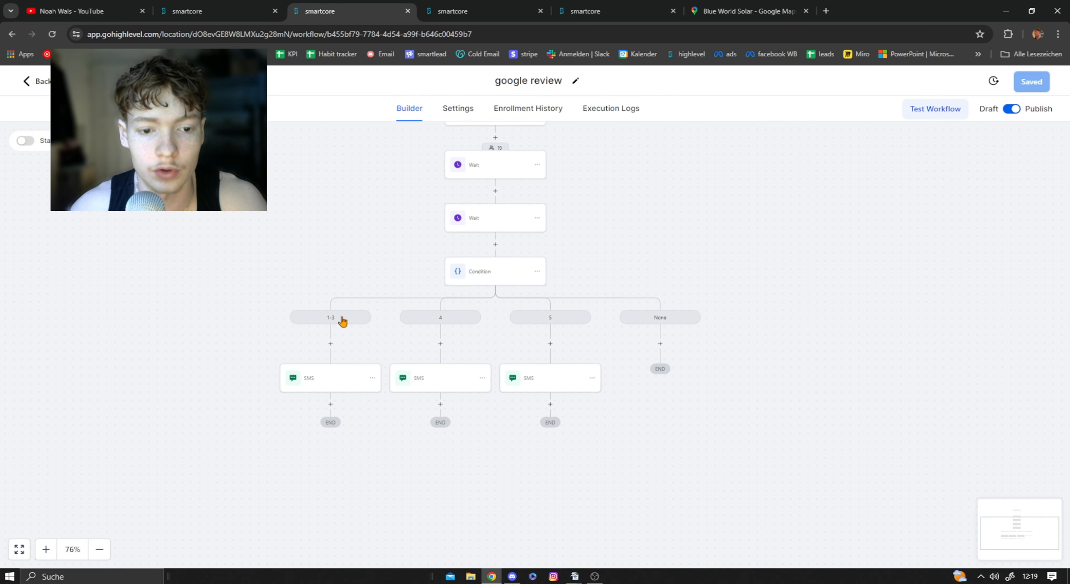
click(330, 377)
Step: In the new workflow, set the 1-3 branch's first condition to contact reply, Replied message Contains 1
click(230, 6)
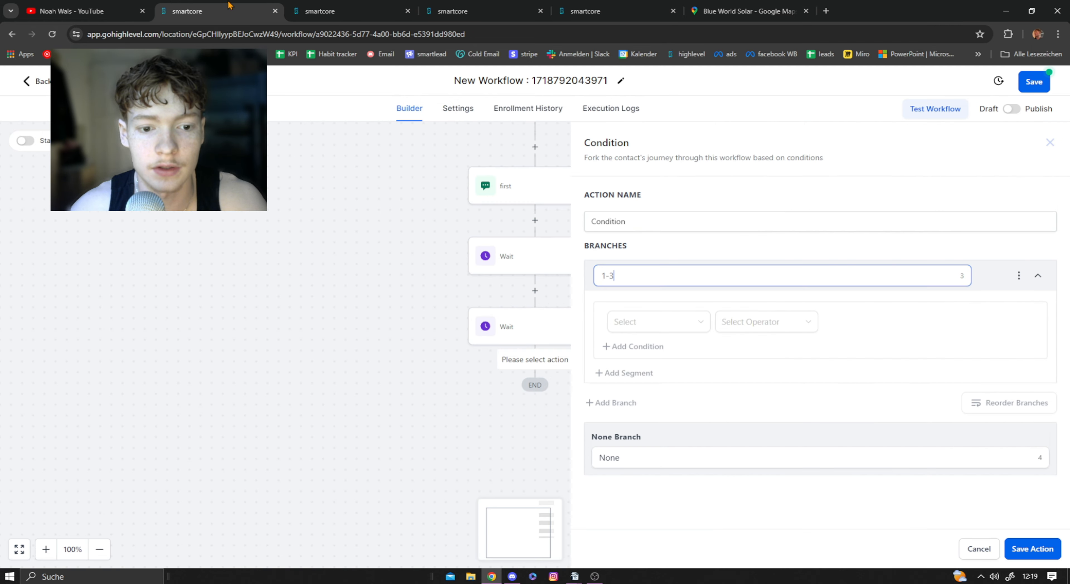
click(640, 320)
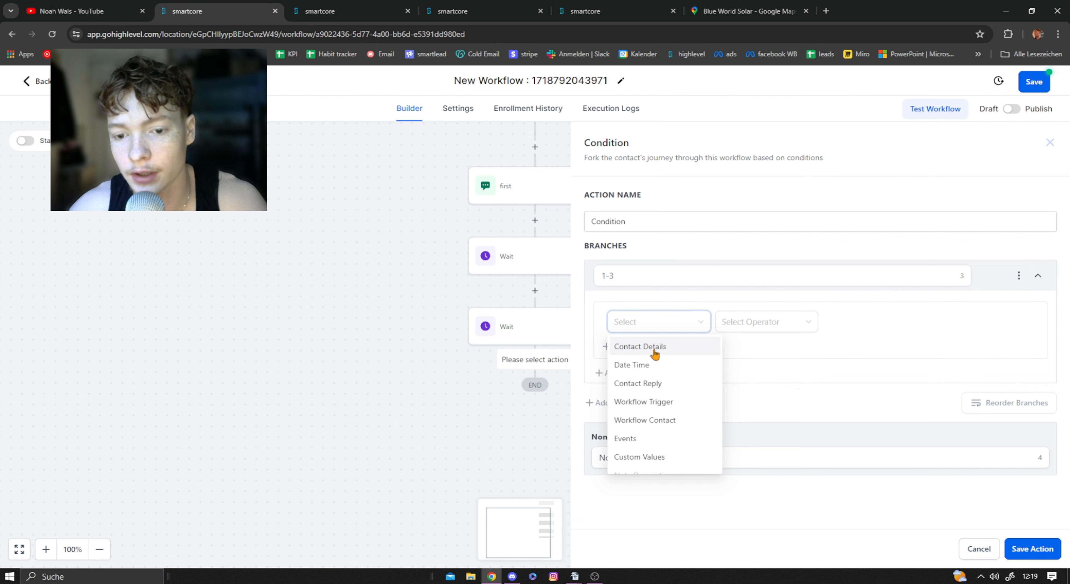
click(658, 386)
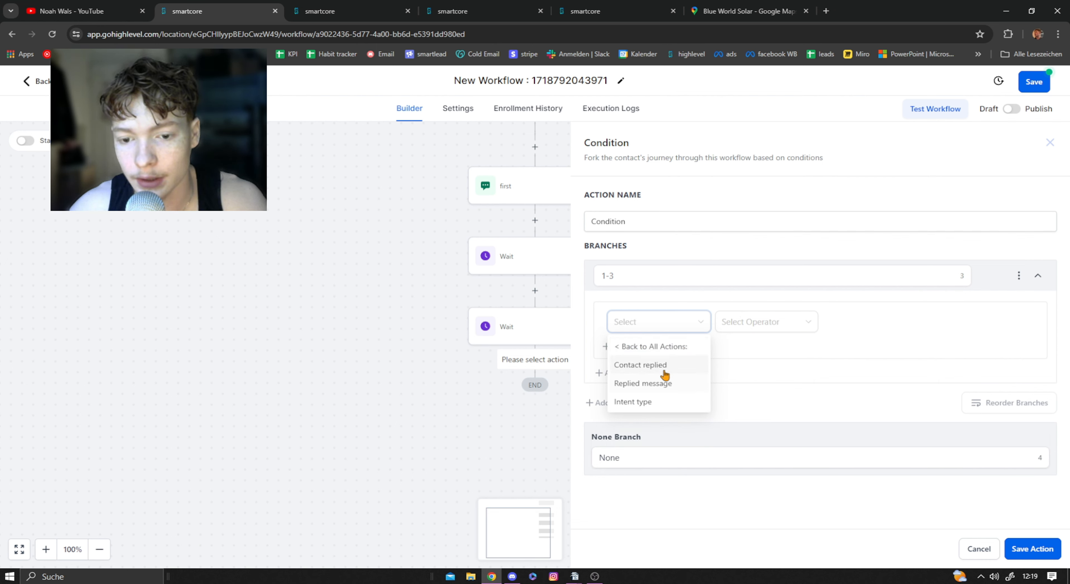
click(665, 387)
click(767, 325)
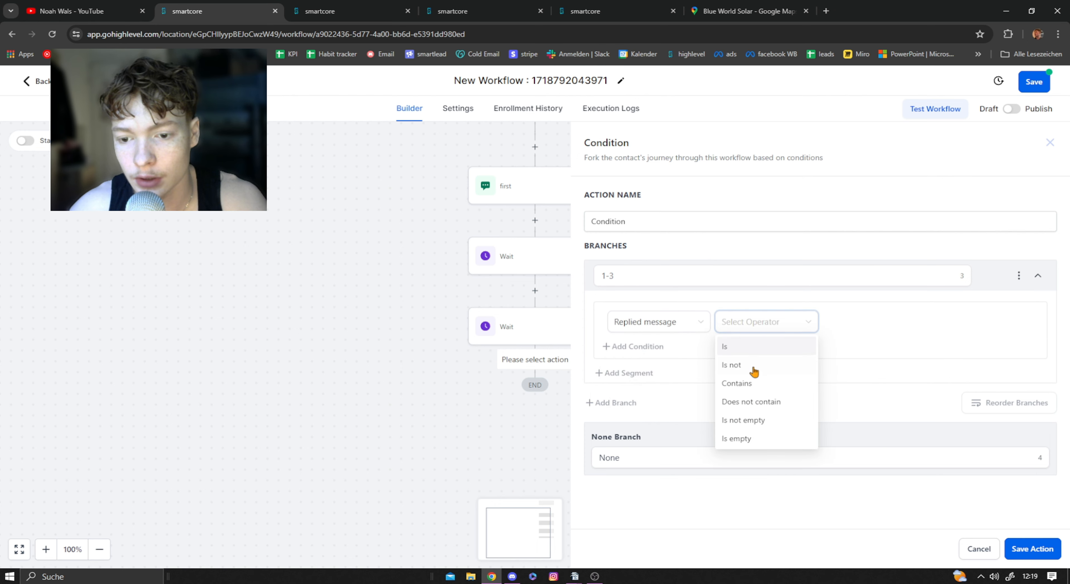
click(747, 386)
text(1)
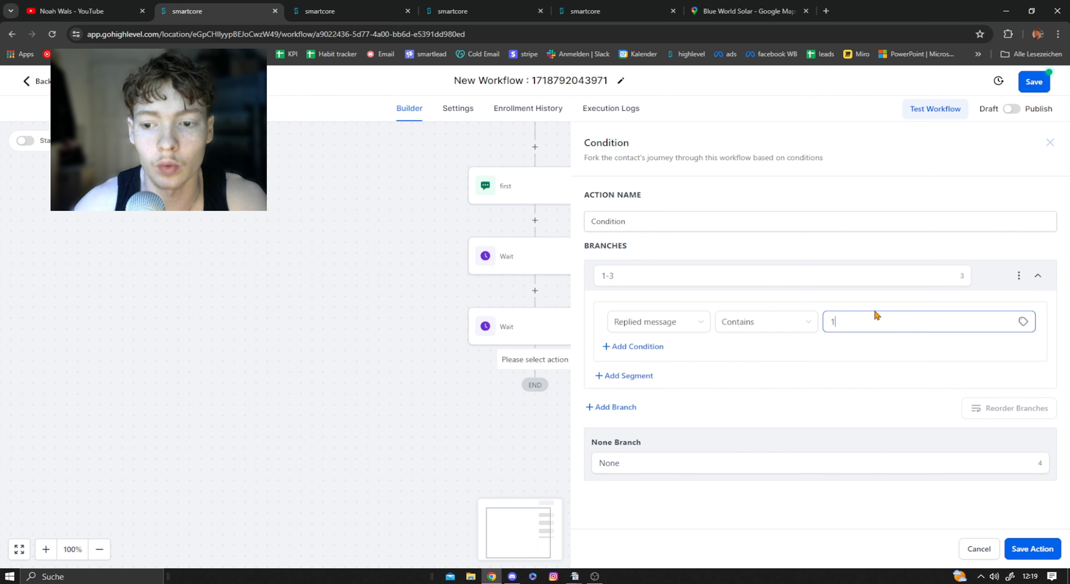
Step: Add a second segment joined with OR to the 1-3 branch, with the condition Replied message Contains 2
click(635, 376)
click(834, 392)
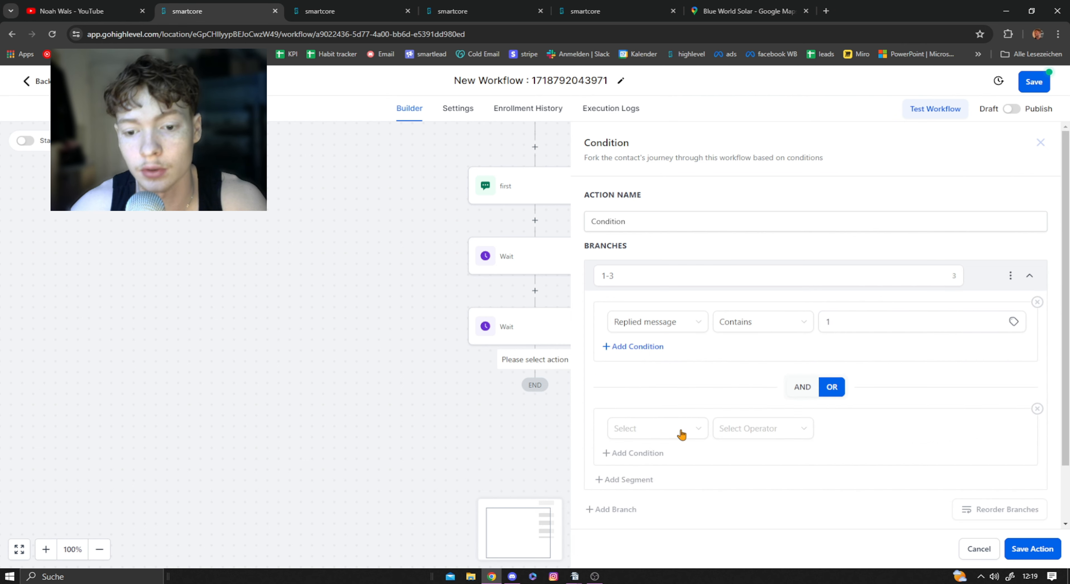
click(647, 432)
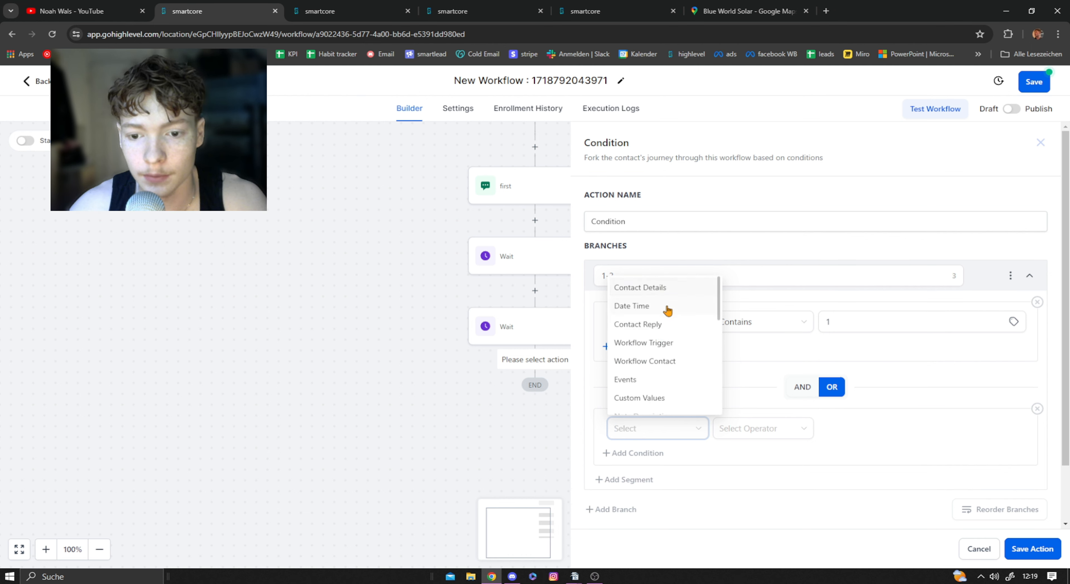
click(666, 334)
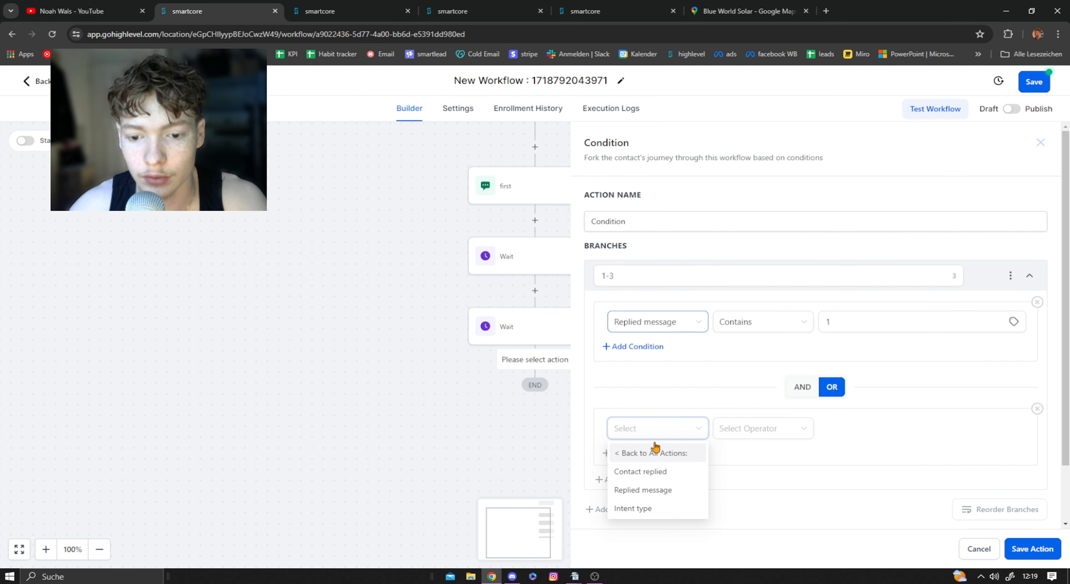
click(667, 493)
click(764, 430)
click(749, 495)
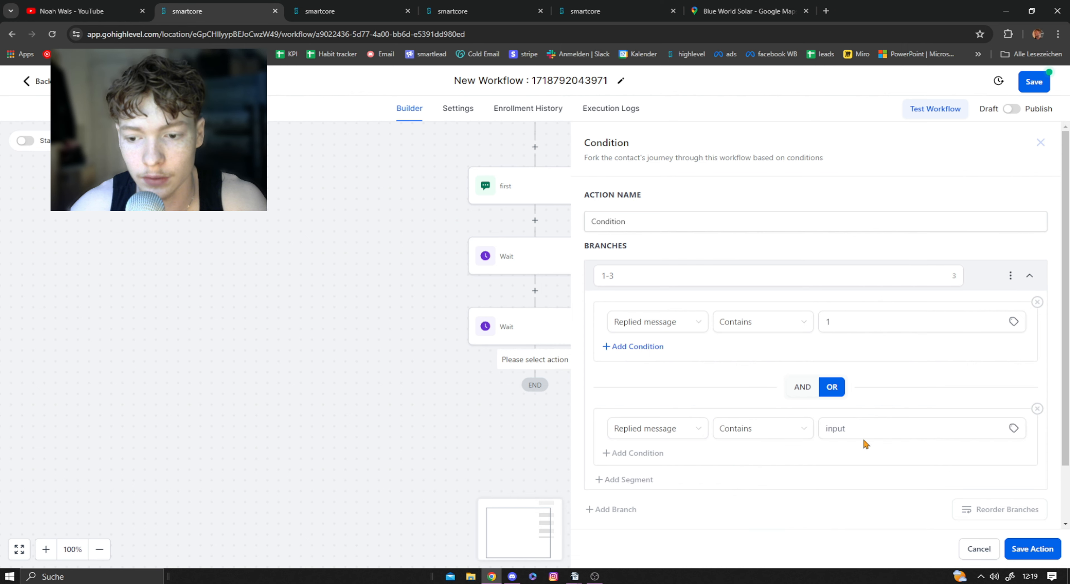
click(867, 435)
text(2)
Step: Add a condition to the second segment of the 1-3 branch: Replied message Contains 3
click(648, 454)
scroll(648, 444, down, 3)
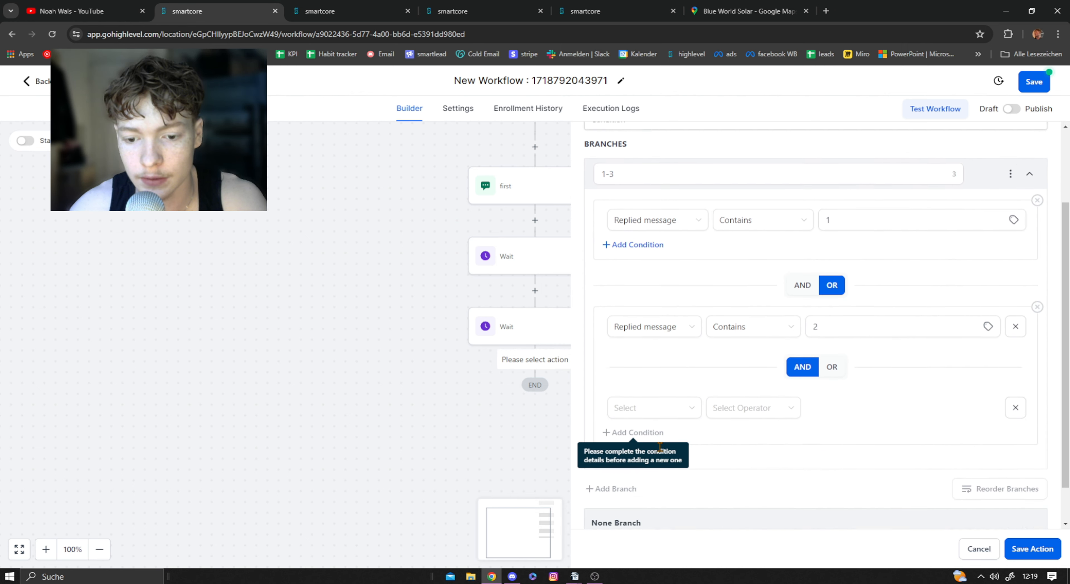
click(648, 405)
click(655, 463)
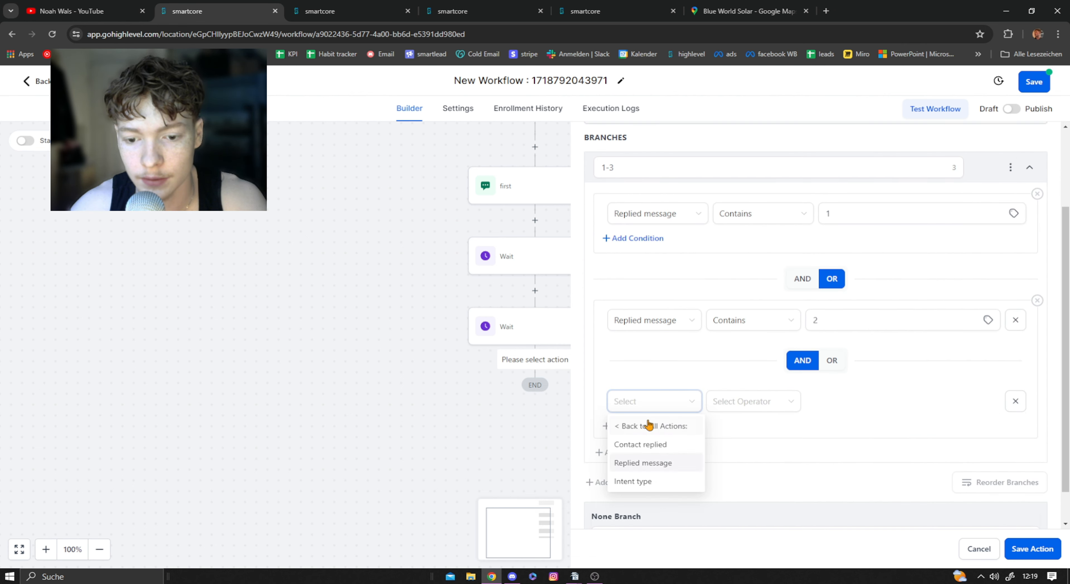
click(664, 467)
click(747, 402)
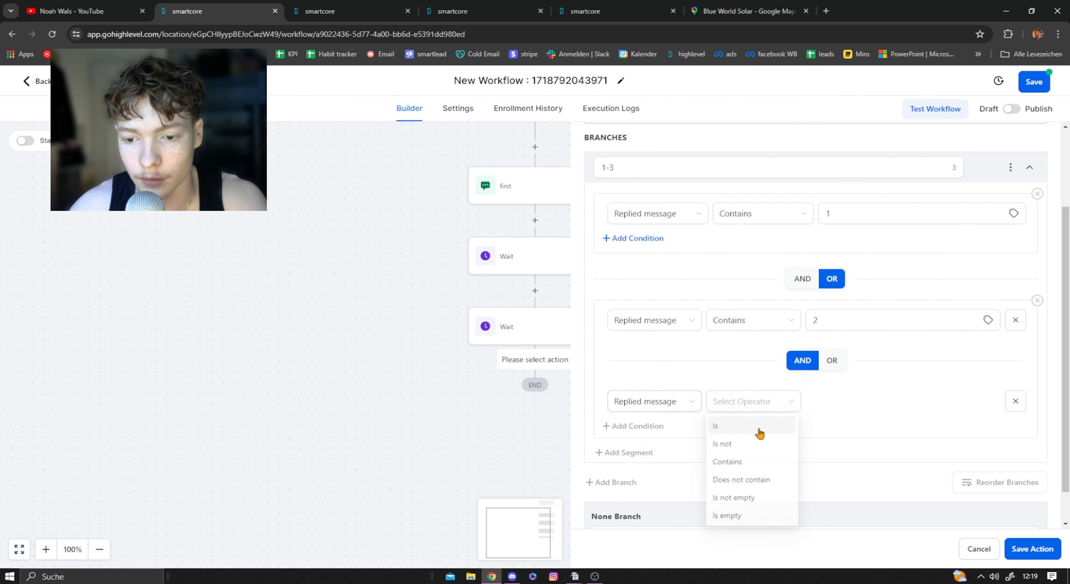
click(755, 465)
click(857, 401)
text(3)
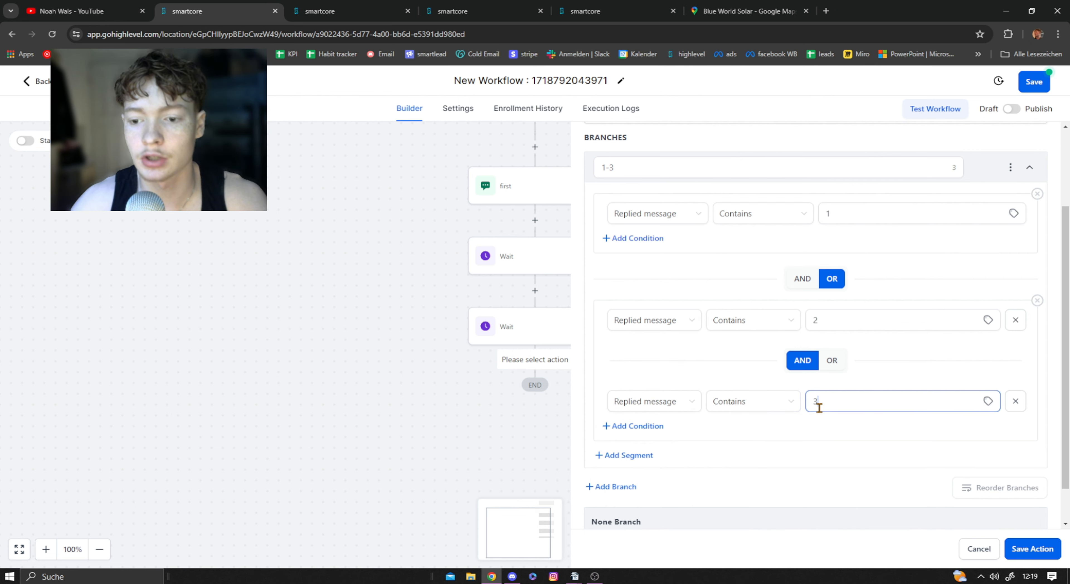
Step: Add another condition below the 3 condition: Replied message Contains "one"
scroll(812, 386, down, 1)
click(660, 382)
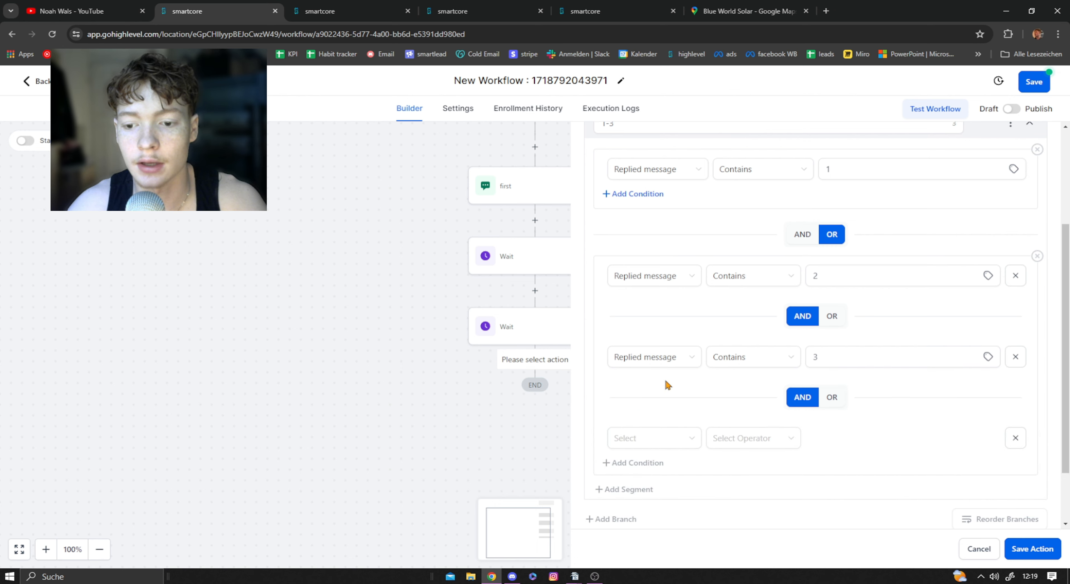
click(654, 443)
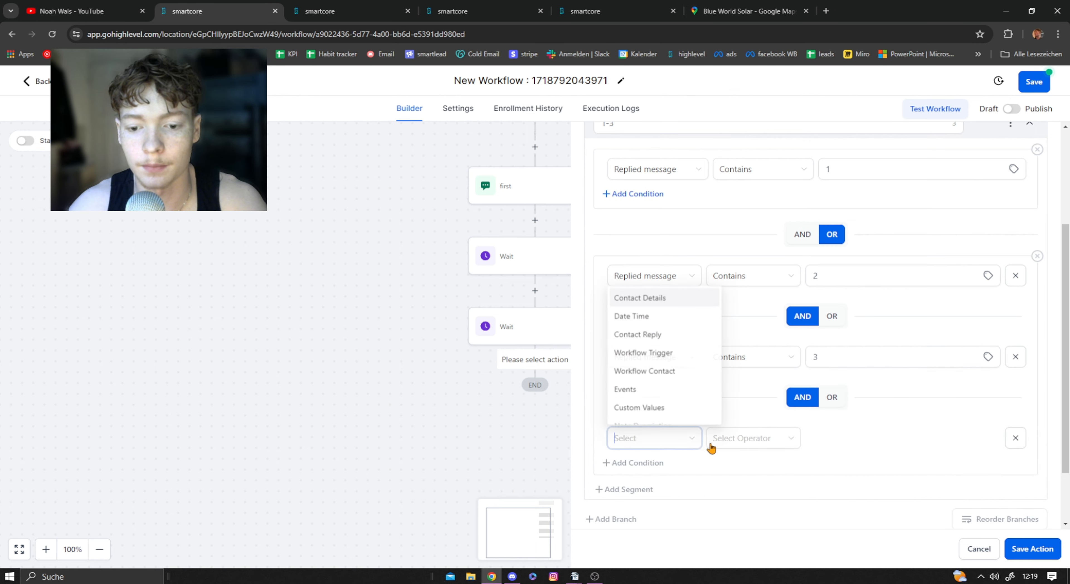
click(647, 334)
click(656, 500)
click(752, 441)
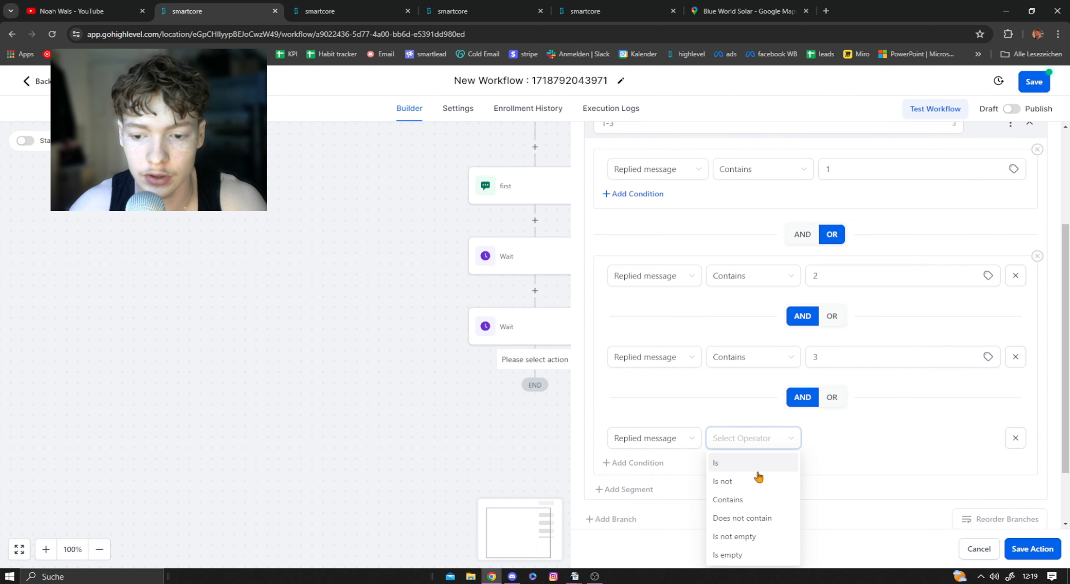
click(743, 502)
text(one)
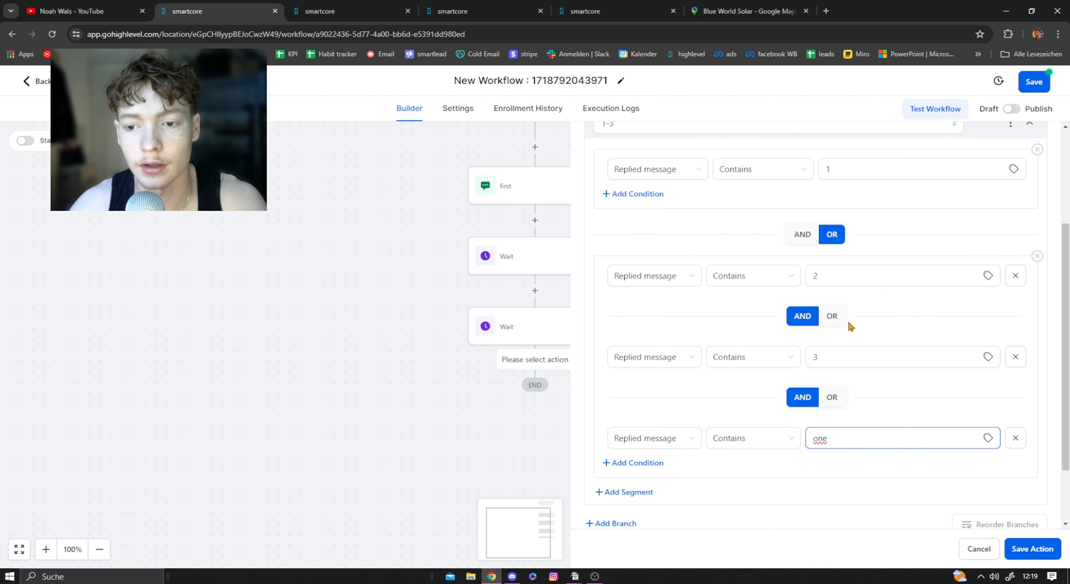
Step: Add another condition below the "one" condition: Replied message Contains "two"
scroll(845, 439, down, 2)
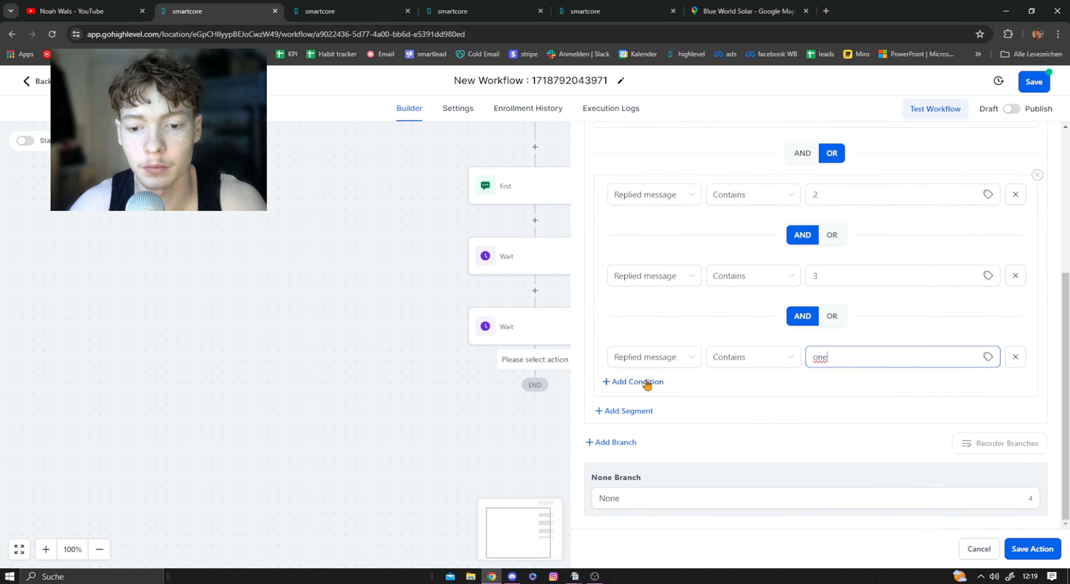
click(644, 382)
click(809, 192)
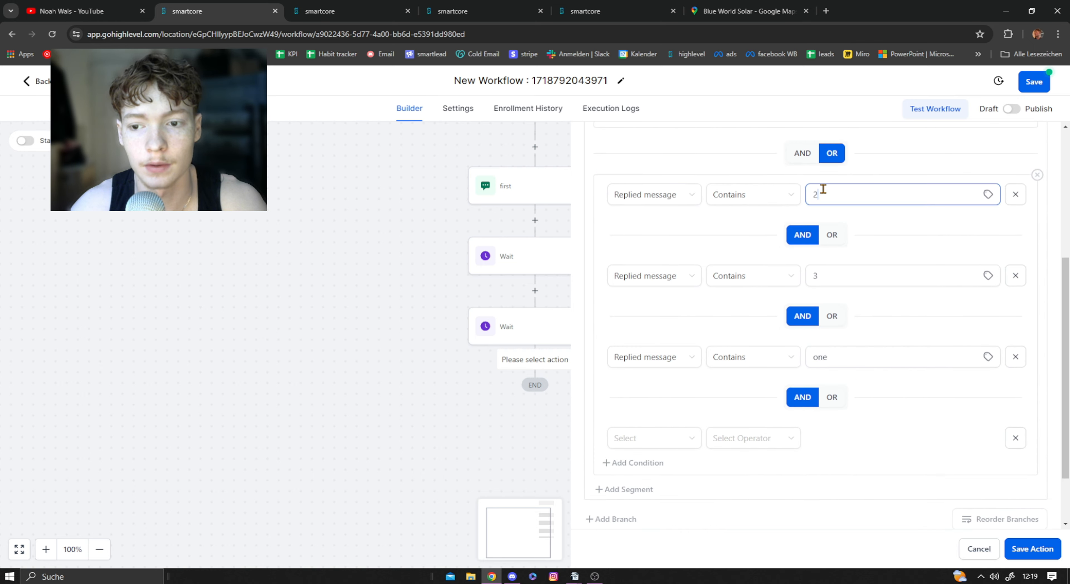
click(663, 438)
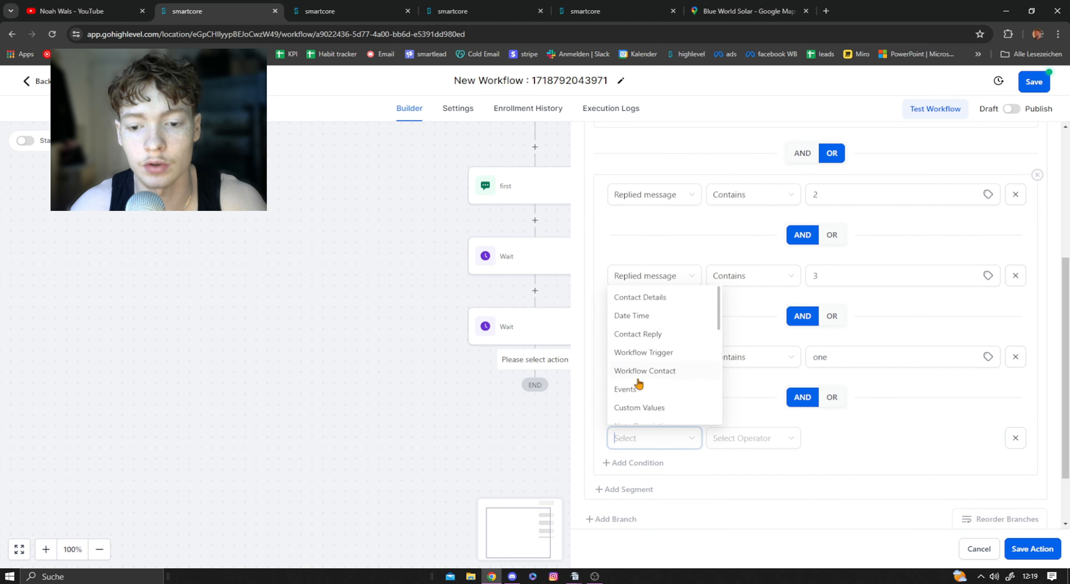
click(637, 334)
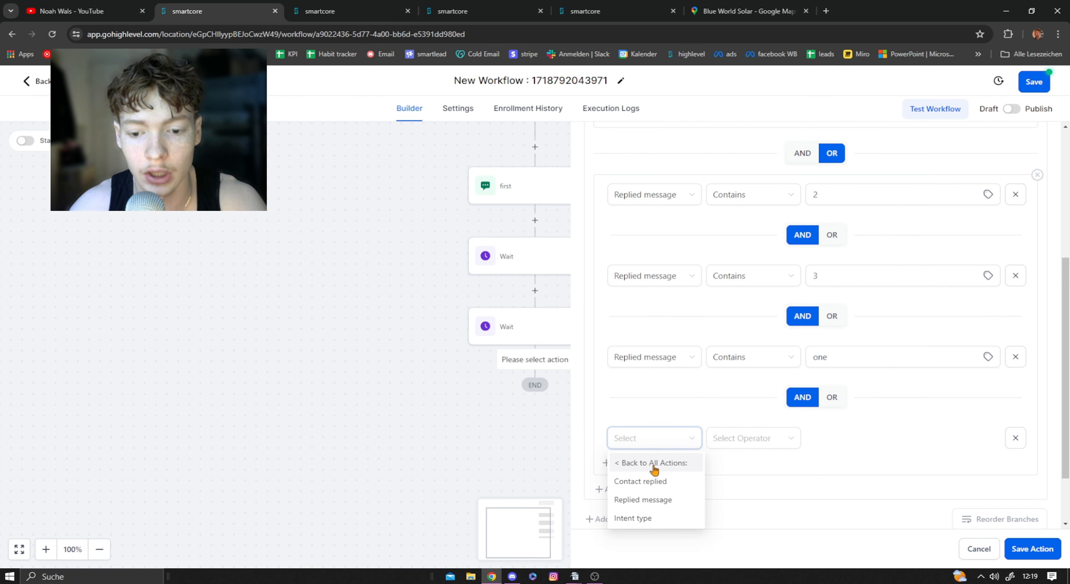
click(643, 500)
click(740, 438)
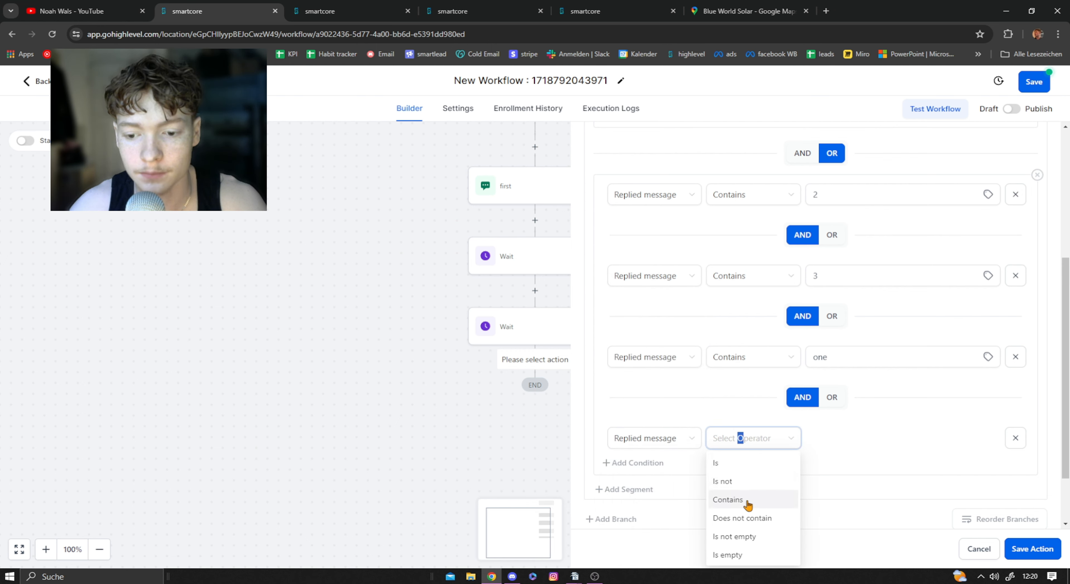
click(747, 501)
click(853, 447)
text(two)
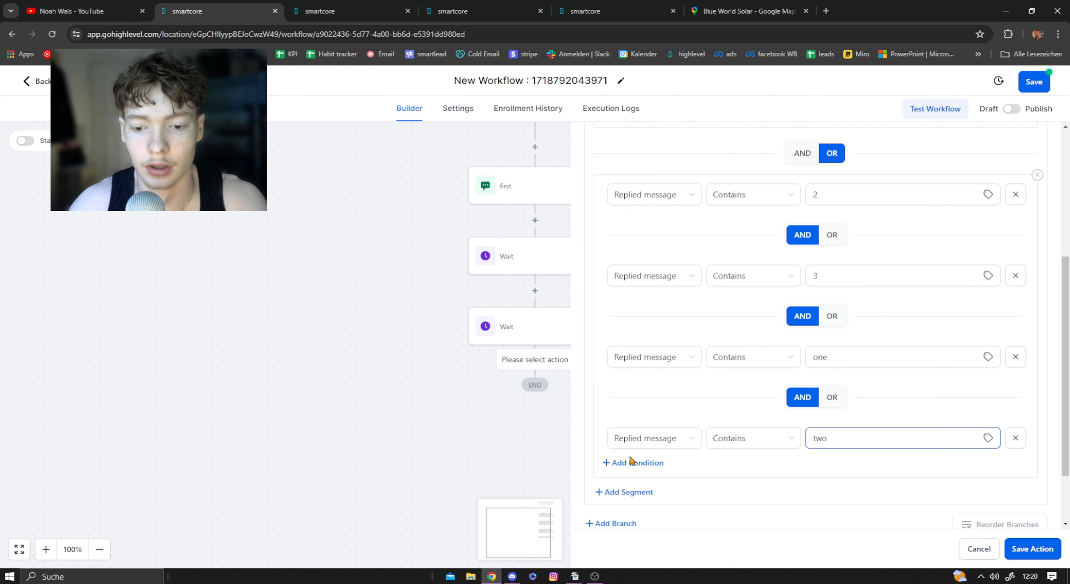
Step: Add another condition below the "two" condition, Replied message Contains "three", and save the condition action
click(632, 461)
scroll(660, 409, down, 3)
click(655, 411)
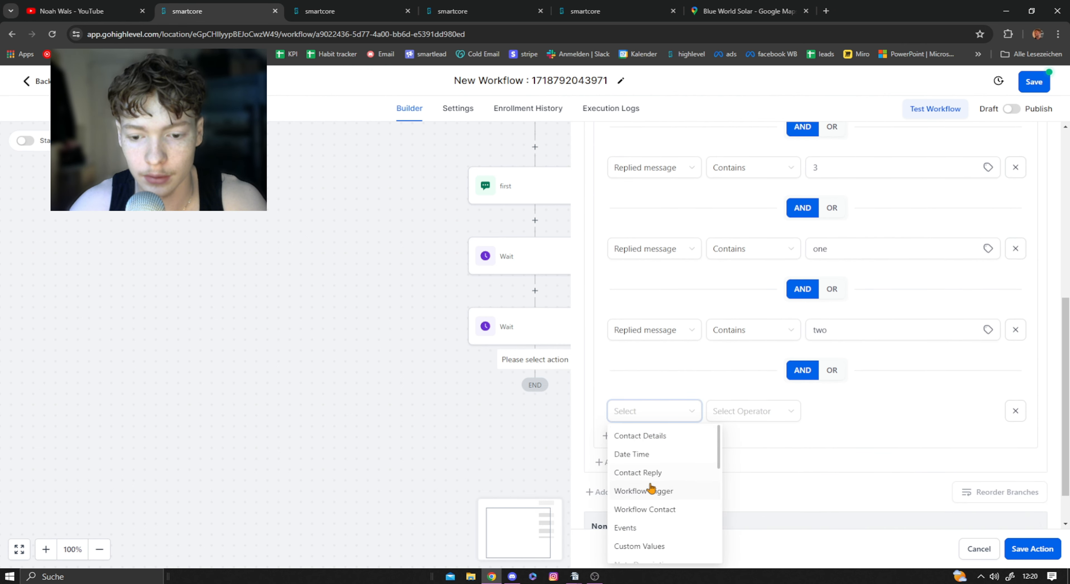
click(650, 474)
click(658, 470)
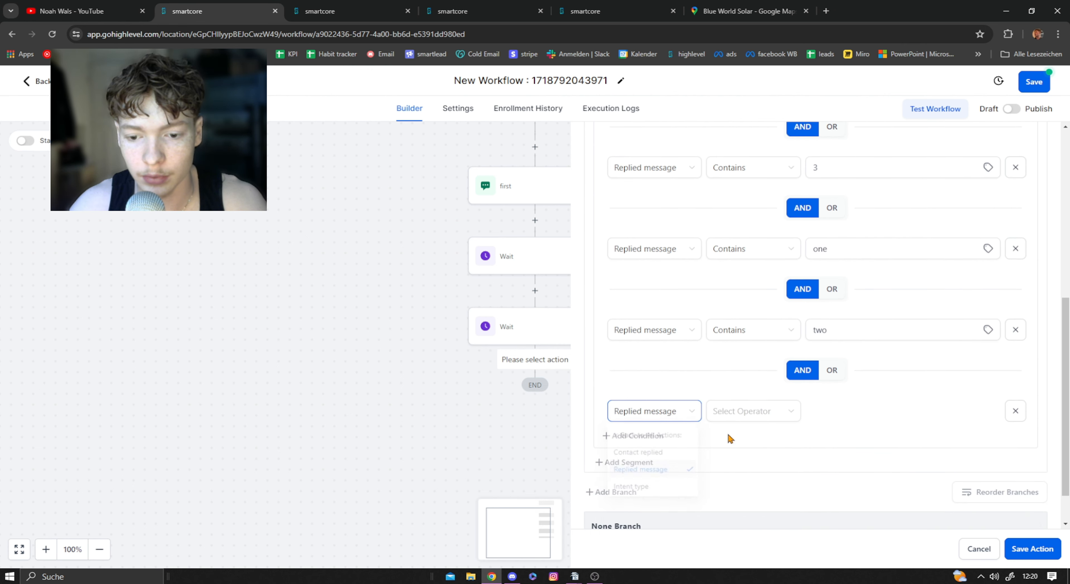
click(748, 412)
click(764, 469)
click(839, 410)
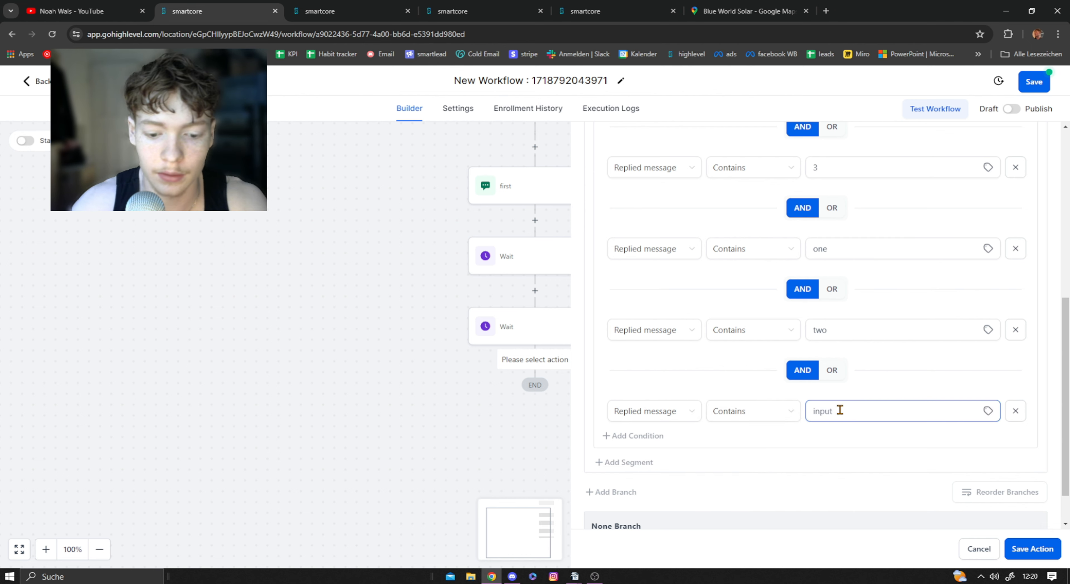
text(three)
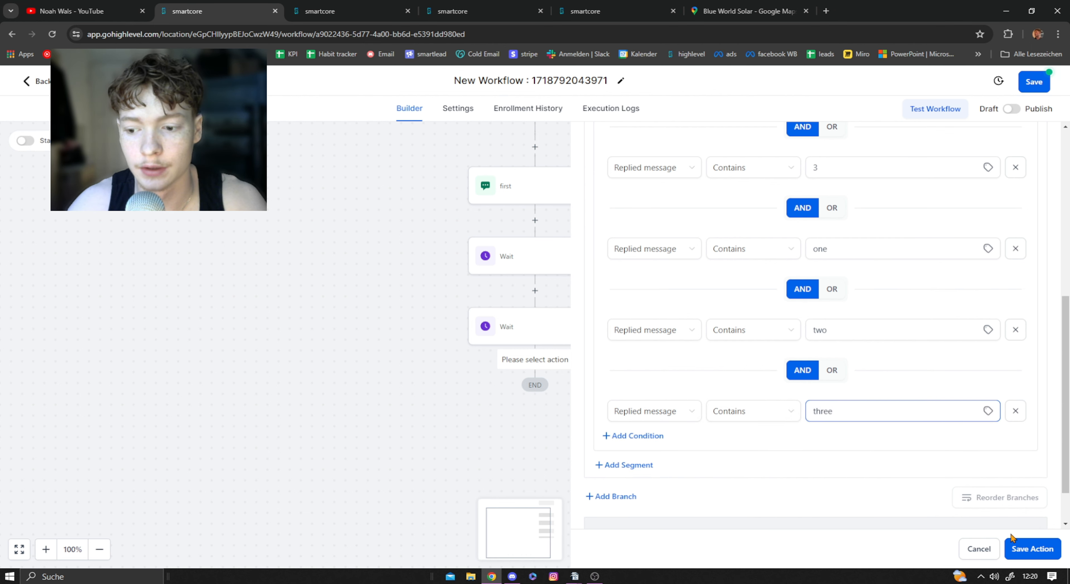
click(1030, 552)
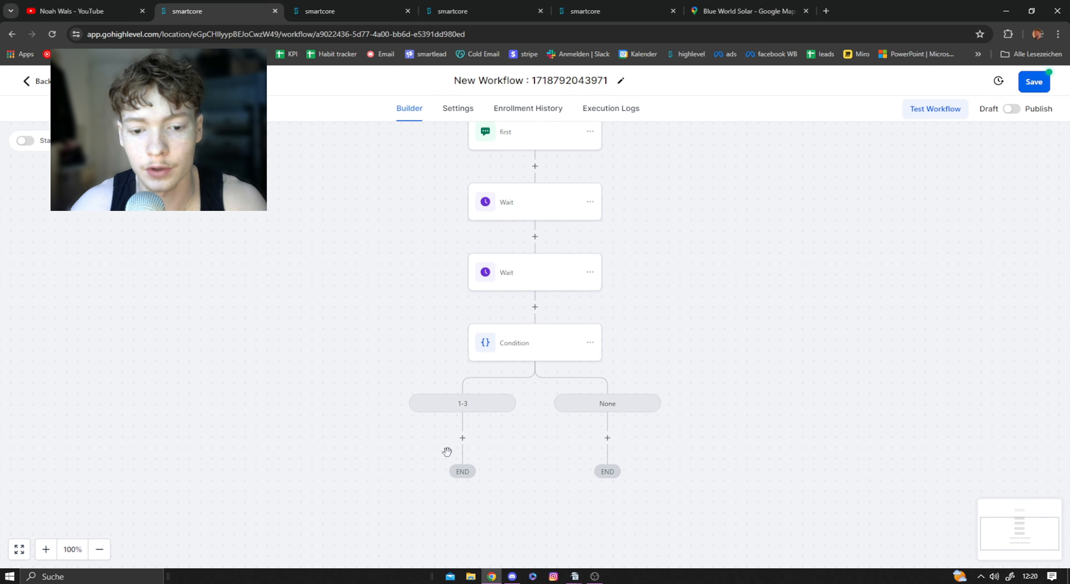
Step: Start an action under the 1-3 branch, append "I'll take it back to the team." to the google review workflow's 1-3 SMS, copy its text and save
click(464, 439)
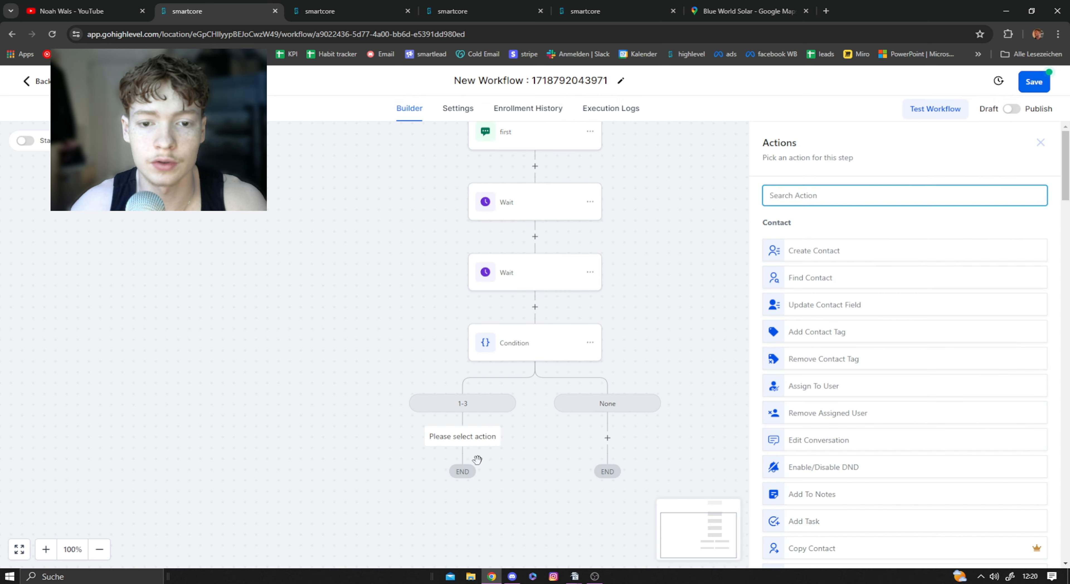
key(ctrl+Tab)
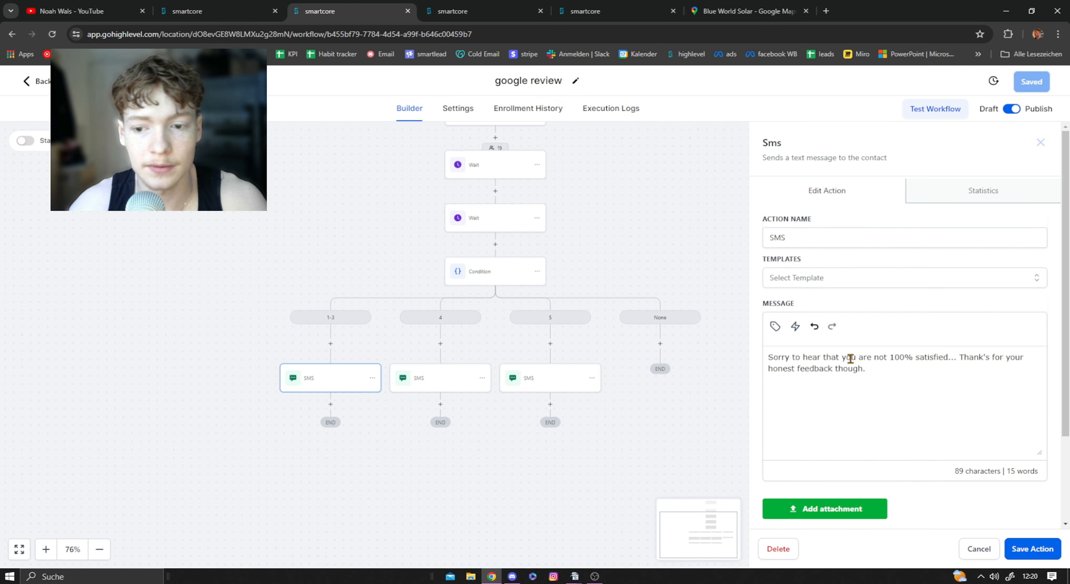
drag(866, 369, 764, 360)
click(890, 362)
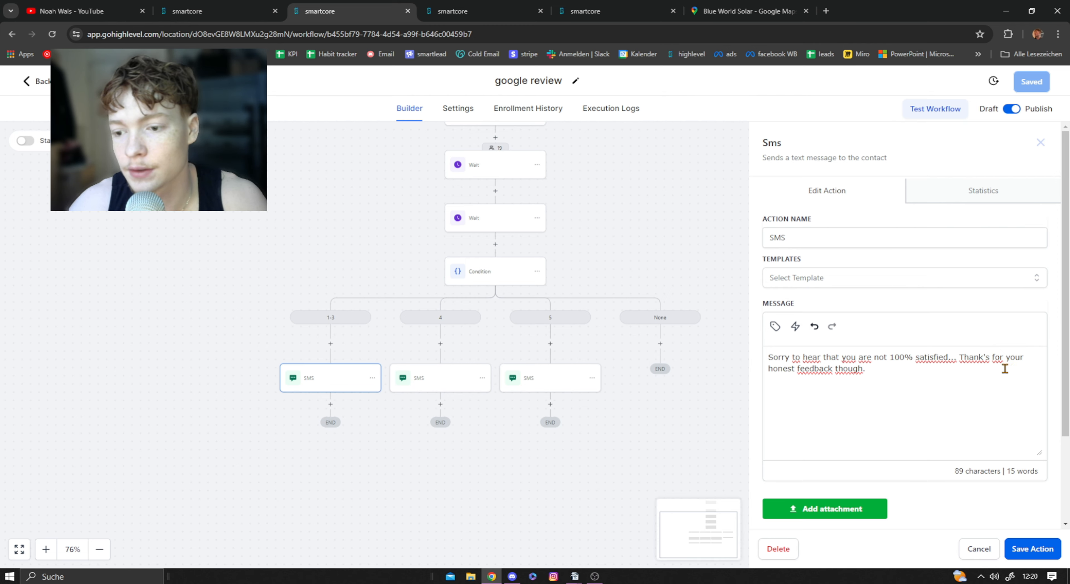
drag(1005, 368, 754, 352)
click(871, 367)
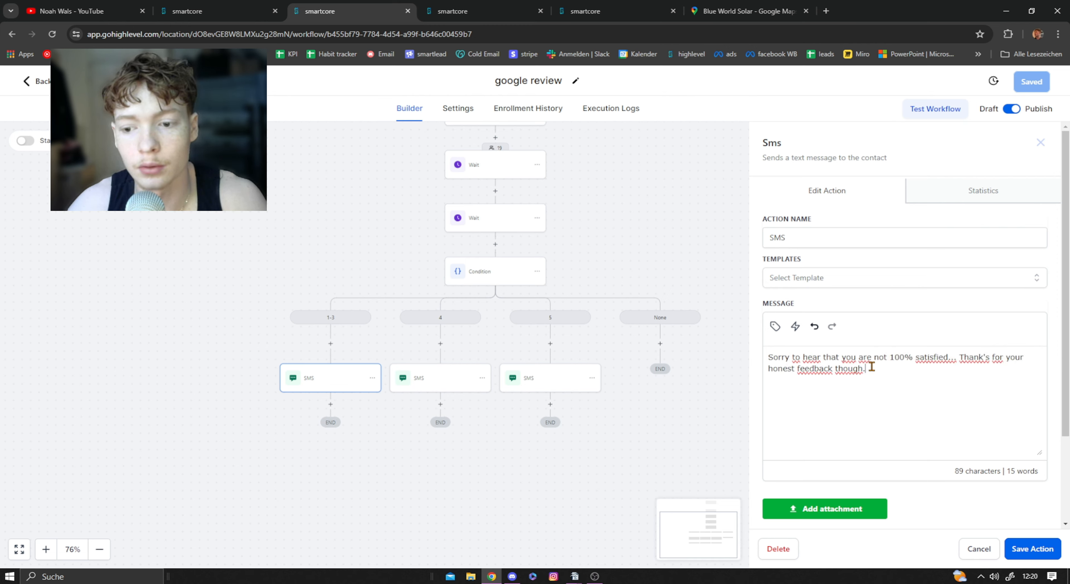
mouse_move(876, 368)
mouse_down()
mouse_move(816, 369)
mouse_move(888, 368)
mouse_up()
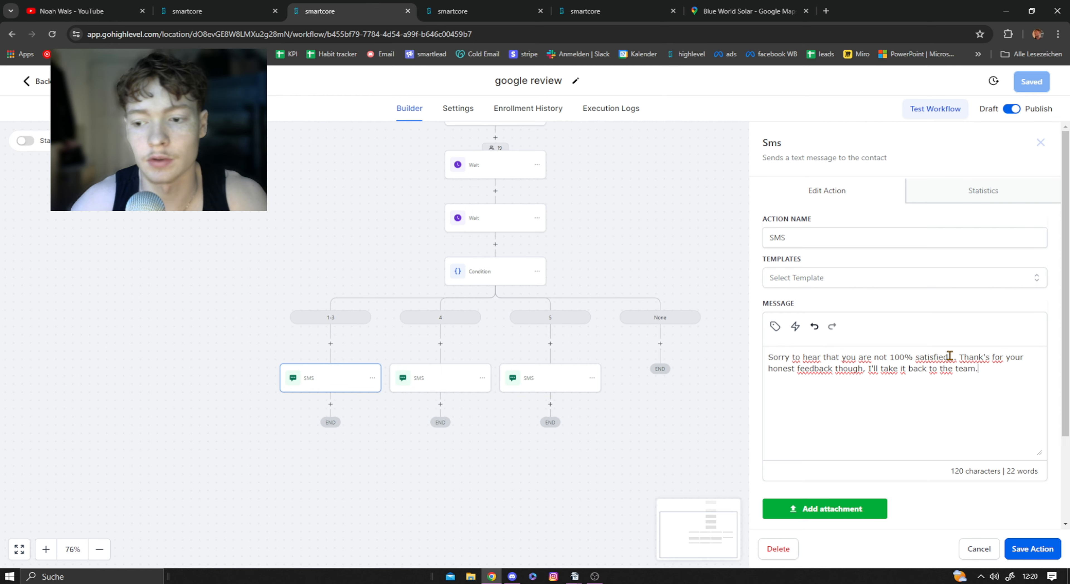
drag(979, 369, 730, 342)
key(ctrl+c)
click(826, 392)
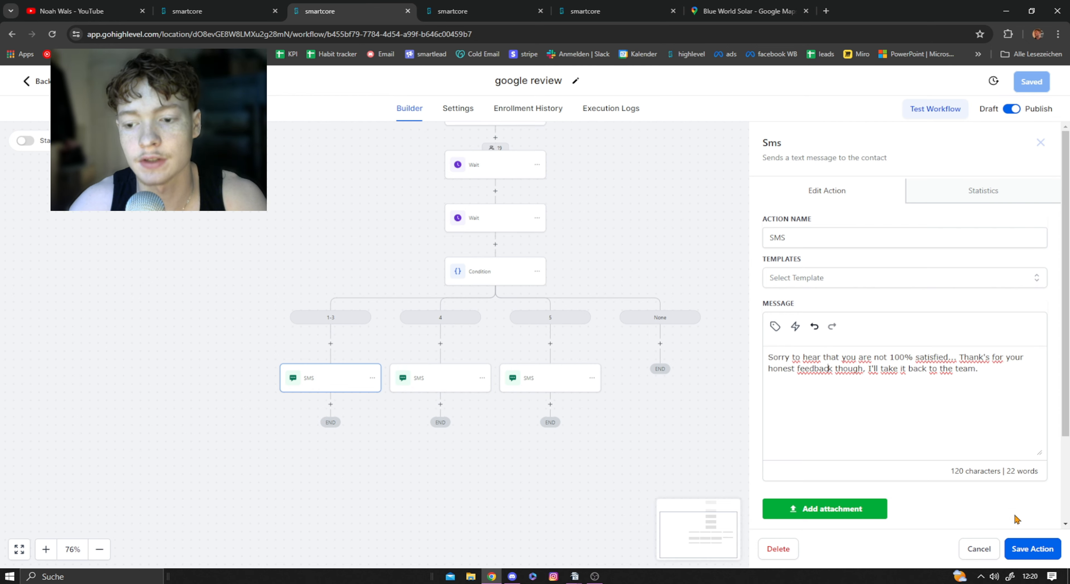
click(1043, 553)
Step: Return to the new workflow, add an SMS action with the copied apology message under the 1-3 branch, save it and check its text
click(249, 8)
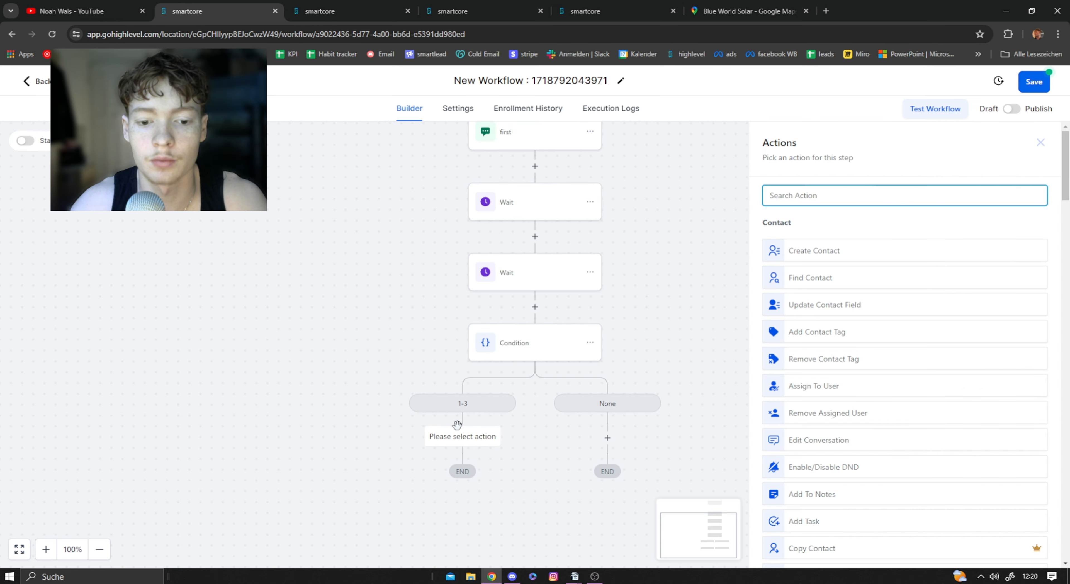
text(sms)
click(820, 242)
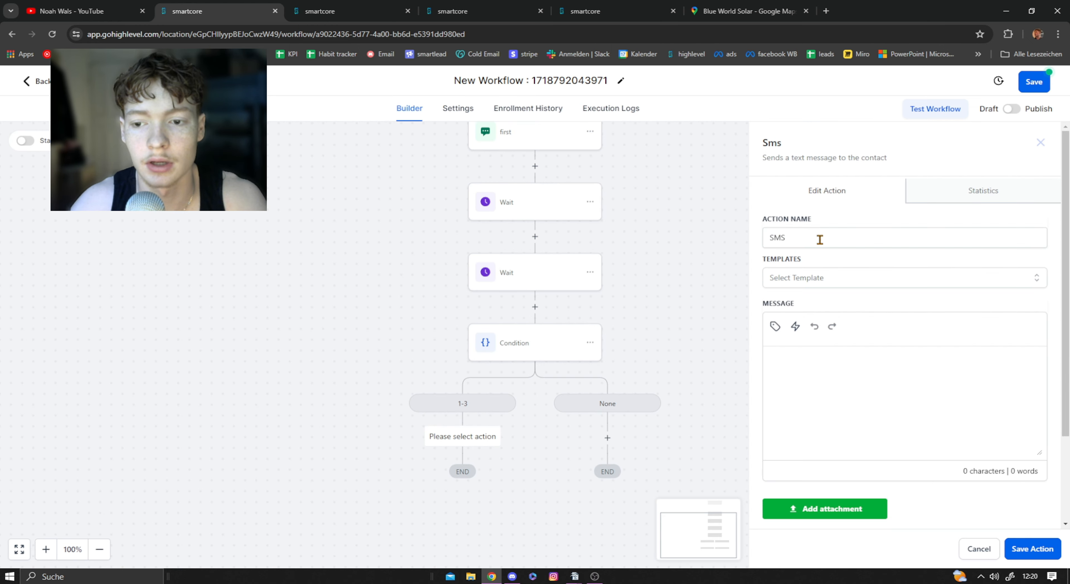
key(ctrl+v)
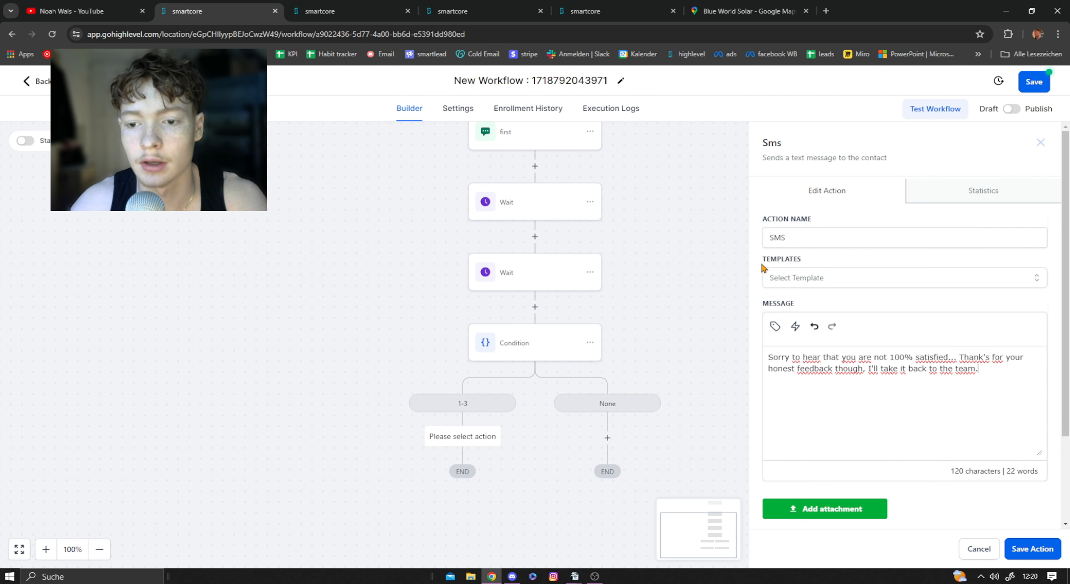
click(1032, 549)
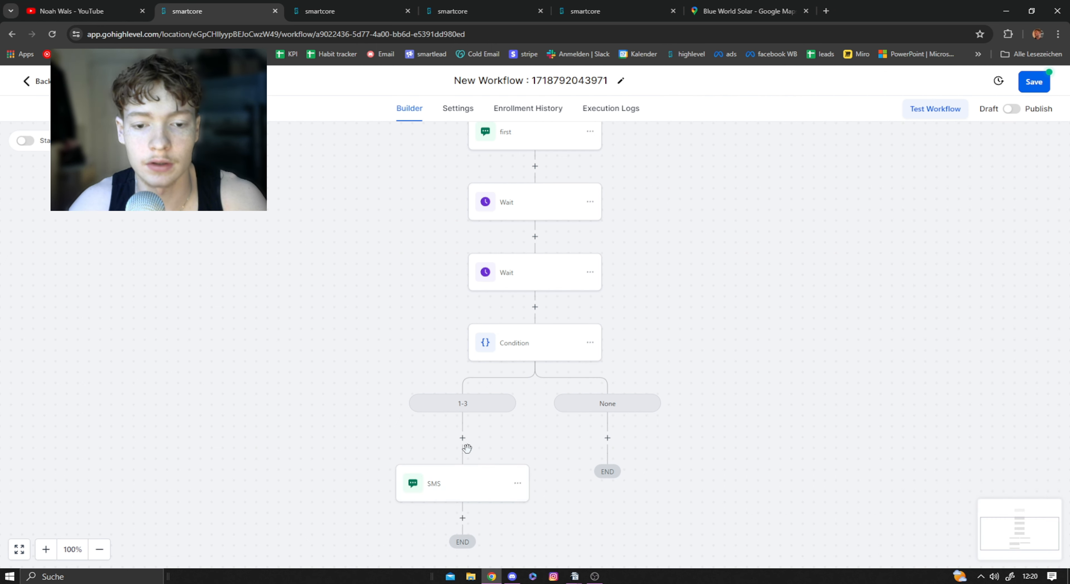
click(466, 494)
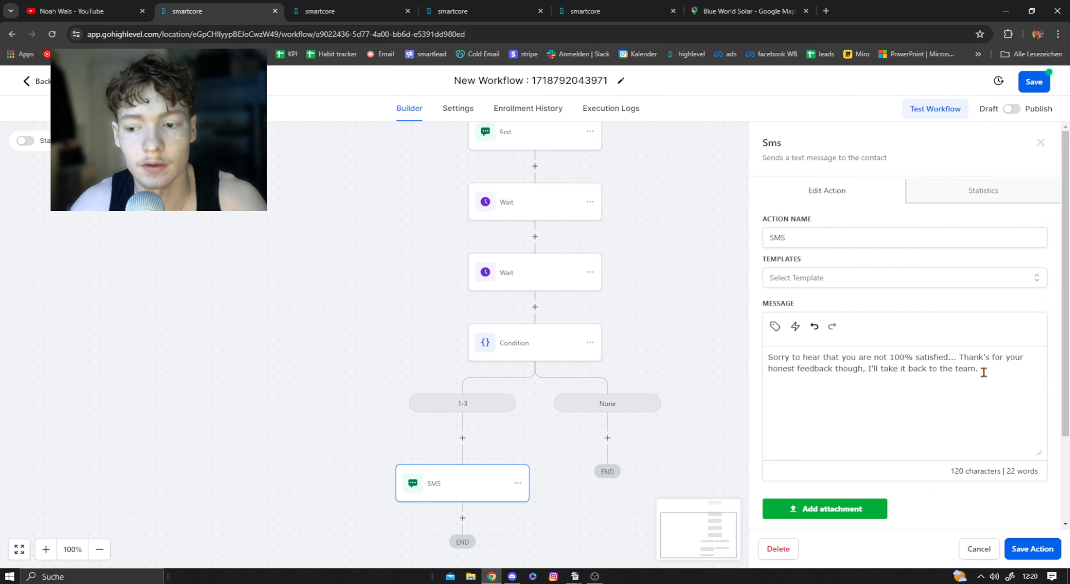
click(1013, 548)
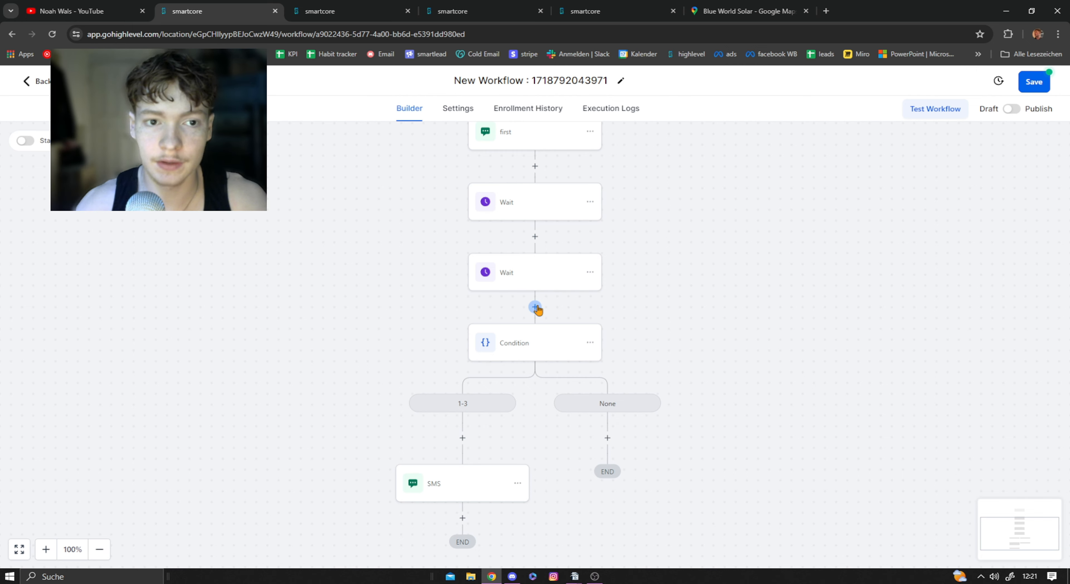
Step: Switch to the google review workflow and examine the review-request message in the 5 branch's SMS action
key(ctrl+Tab)
click(536, 377)
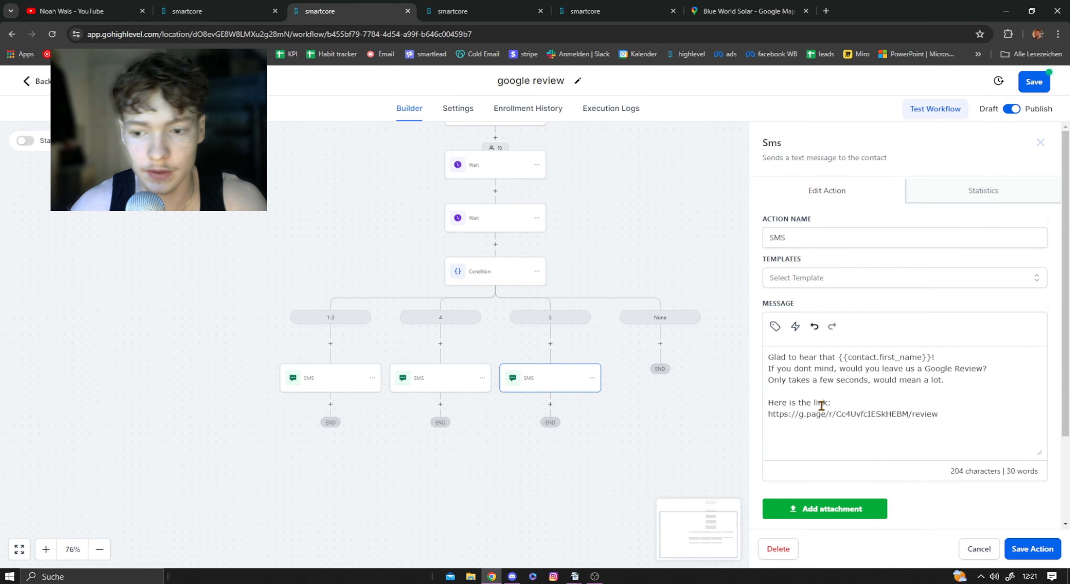
click(857, 407)
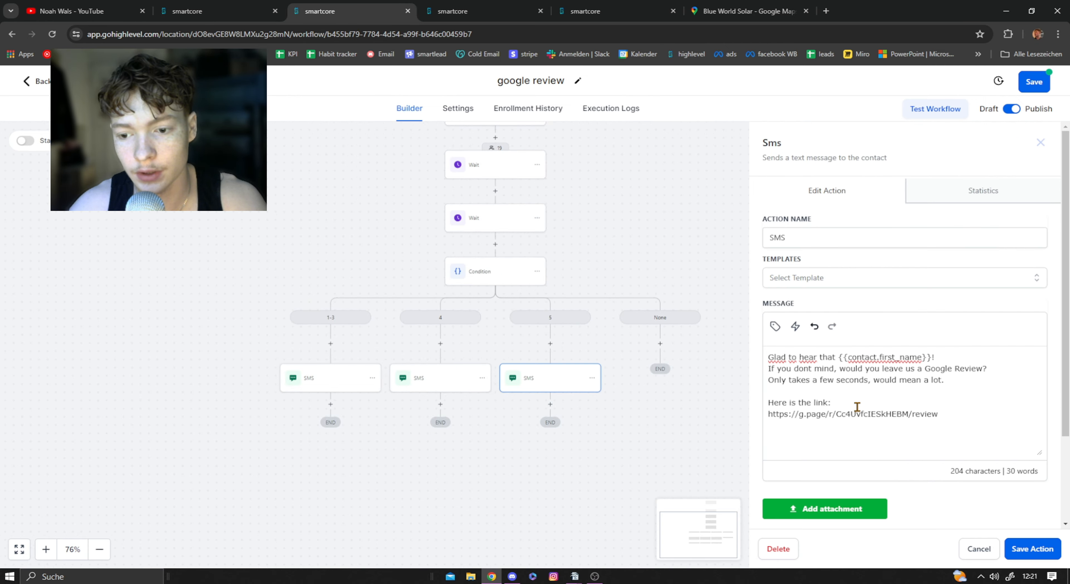
triple_click(841, 401)
click(957, 419)
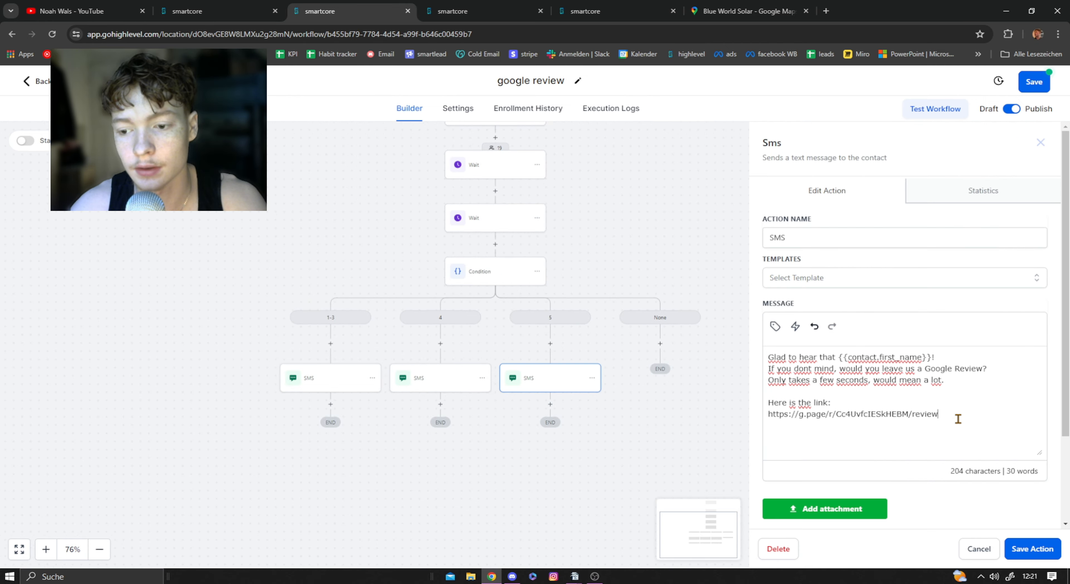
click(1013, 553)
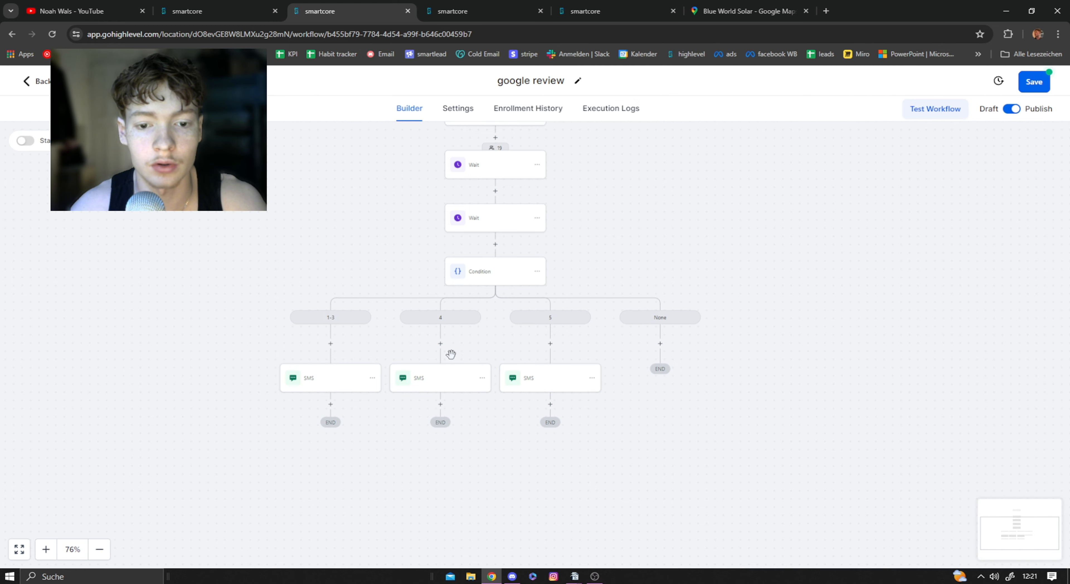
Step: Return to the new workflow and add a second branch named 4 to the Condition action
key(ctrl+shift+Tab)
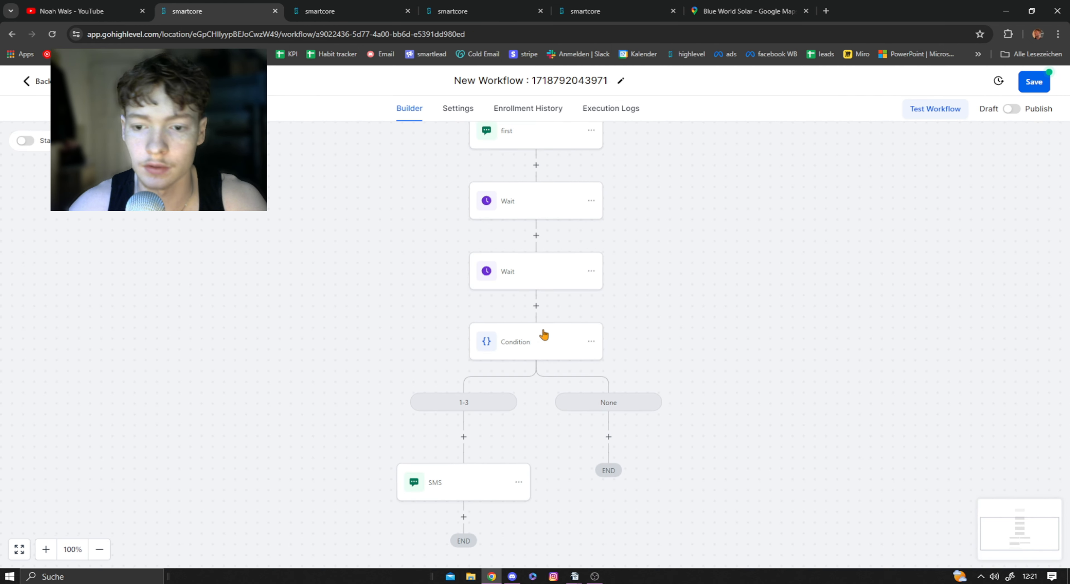
click(543, 334)
scroll(642, 245, down, 5)
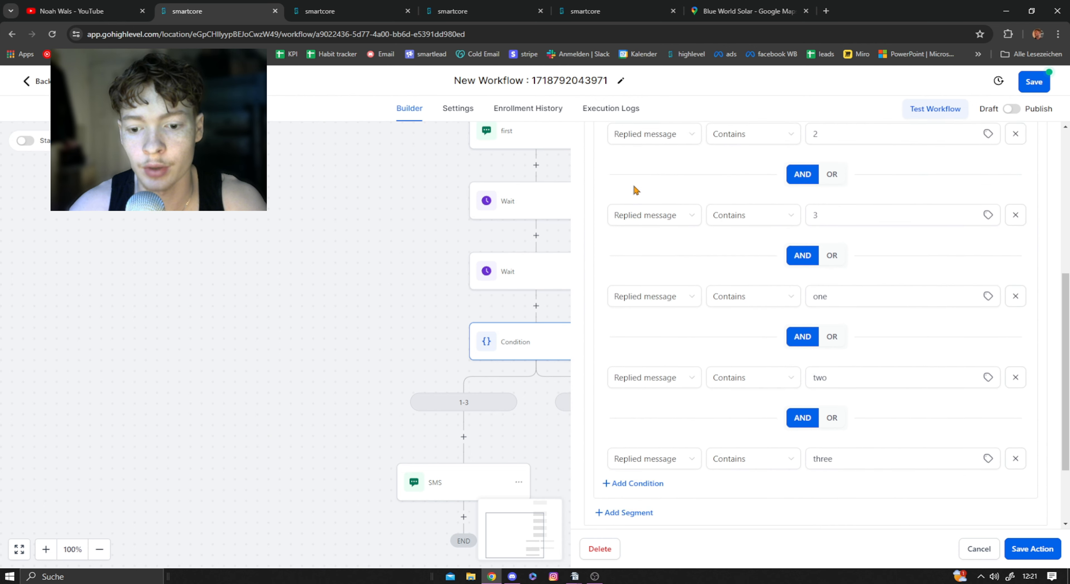
scroll(637, 191, down, 1)
click(624, 514)
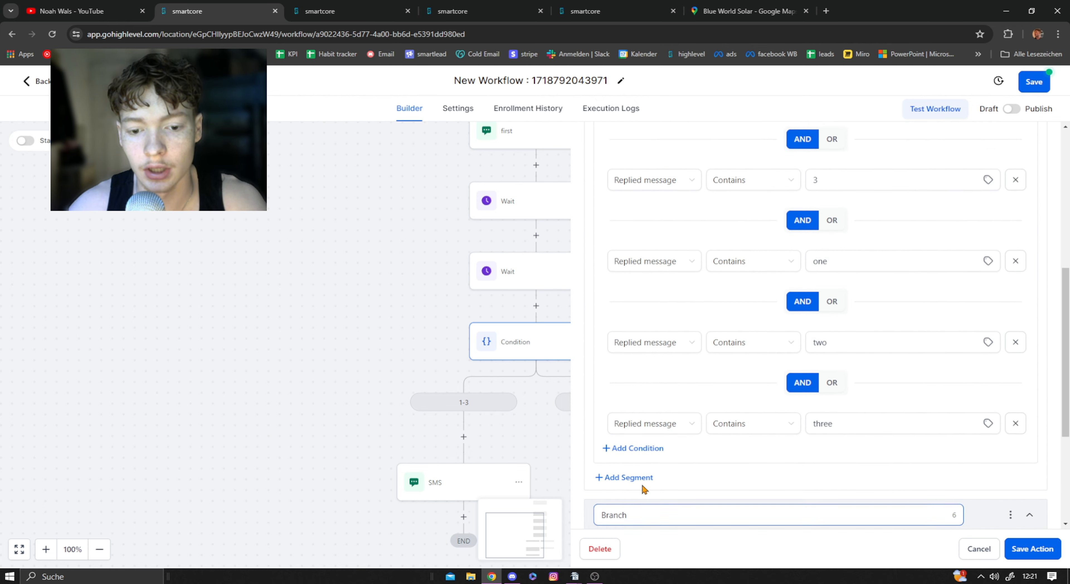
drag(643, 356, 587, 353)
text(4)
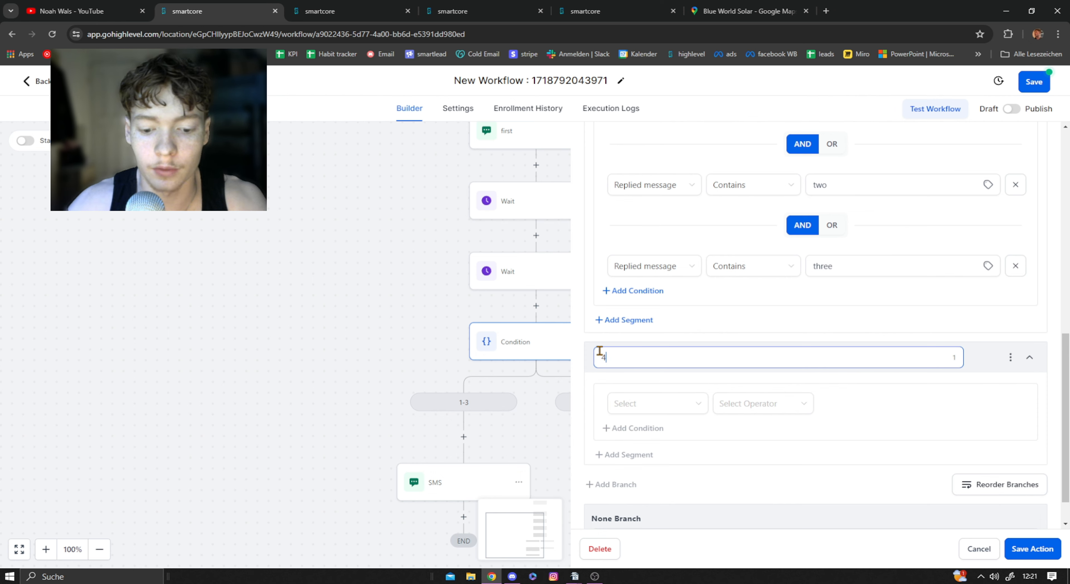
click(660, 391)
scroll(660, 390, down, 1)
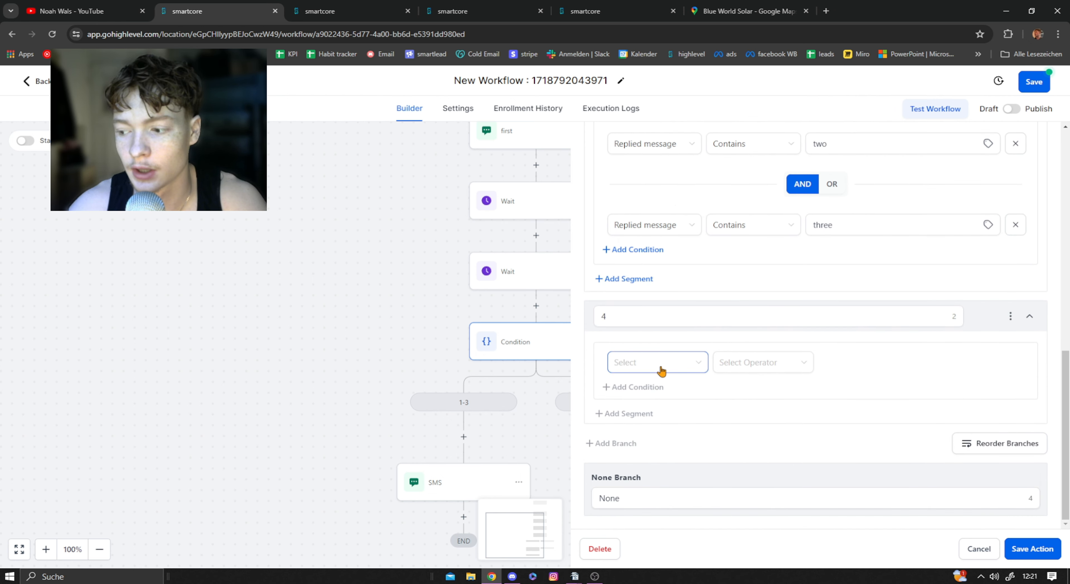
click(618, 317)
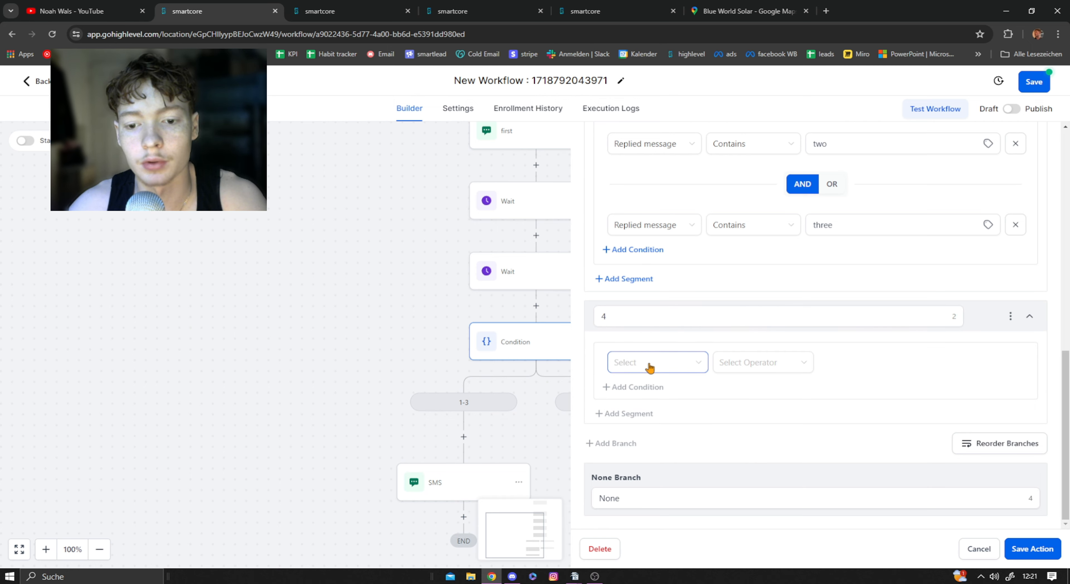
Step: Examine the 4 branch's SMS message in the google review workflow, and return to the new workflow
key(ctrl+Tab)
click(439, 380)
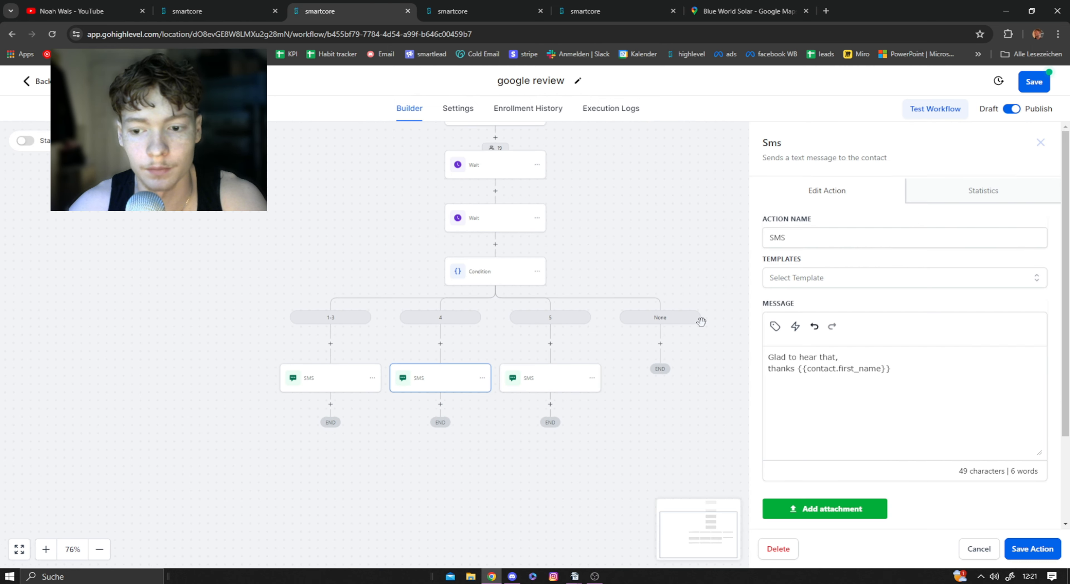
drag(914, 370, 744, 360)
key(ctrl+c)
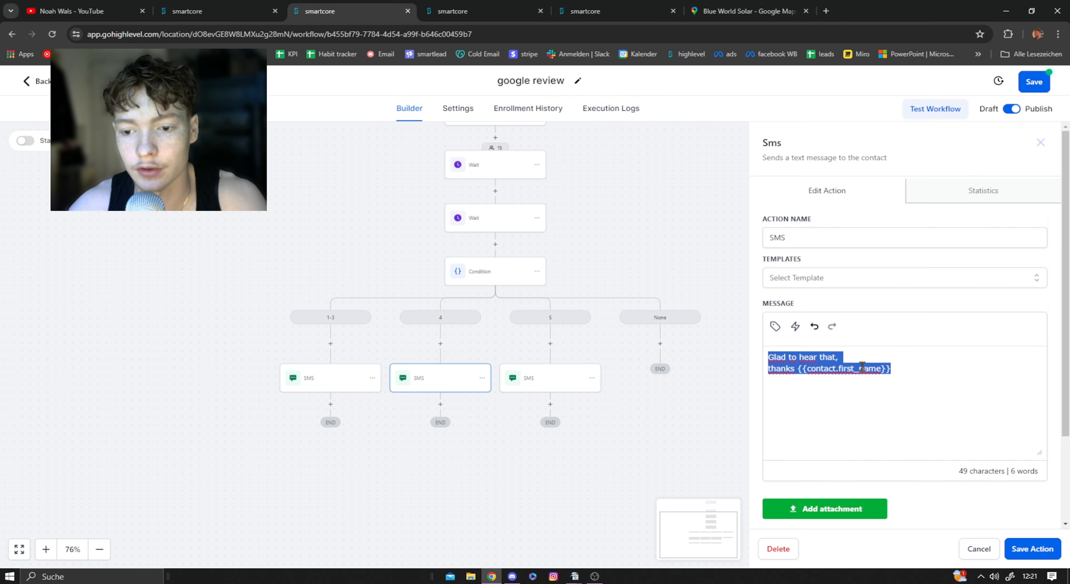
click(922, 369)
key(ctrl+shift+Tab)
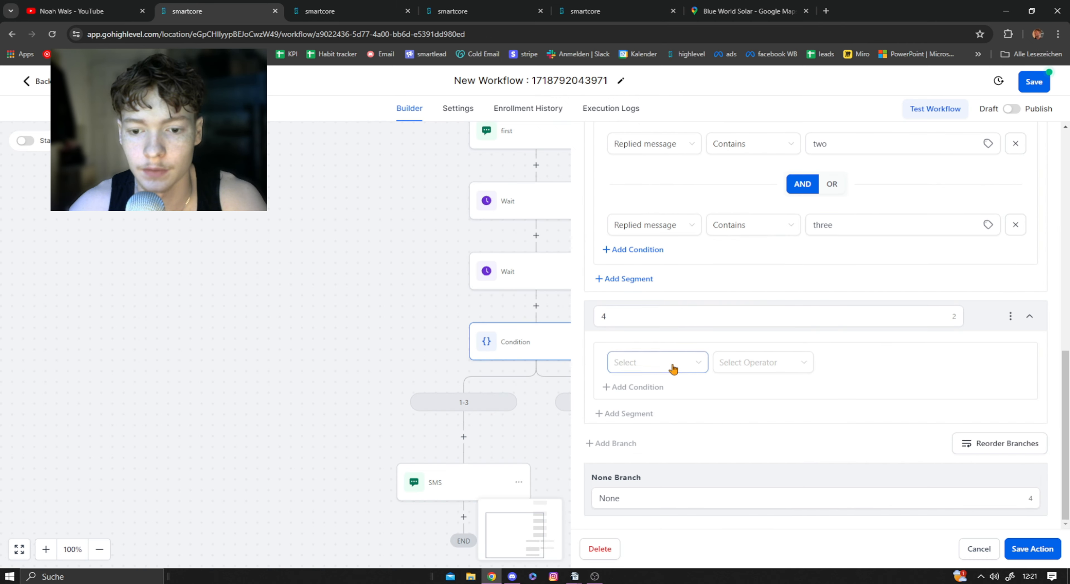
Step: Set the 4 branch's first condition to Replied message Contains 4
click(660, 366)
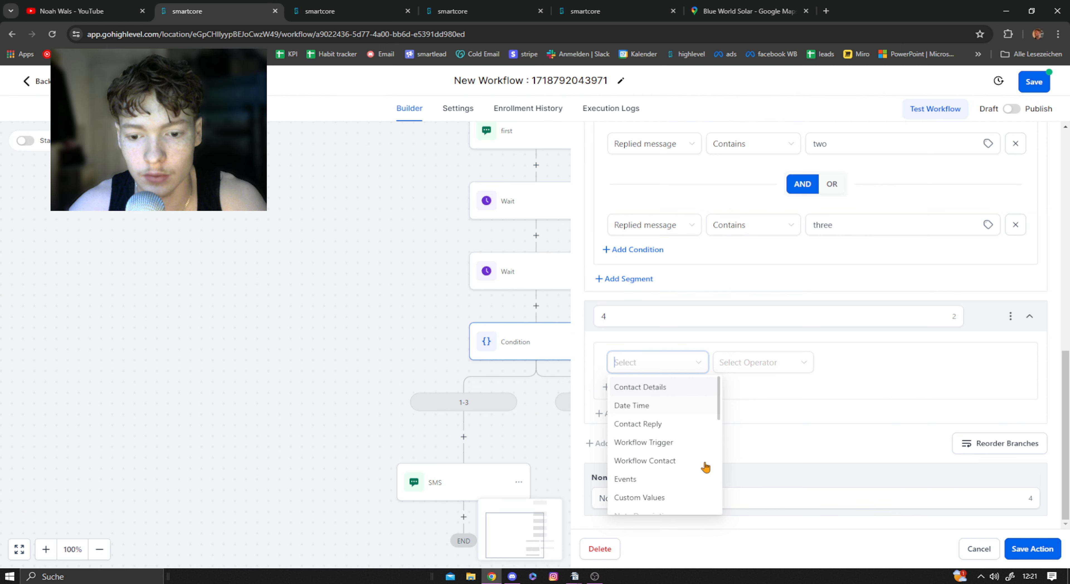
click(662, 432)
click(665, 423)
click(763, 362)
click(761, 423)
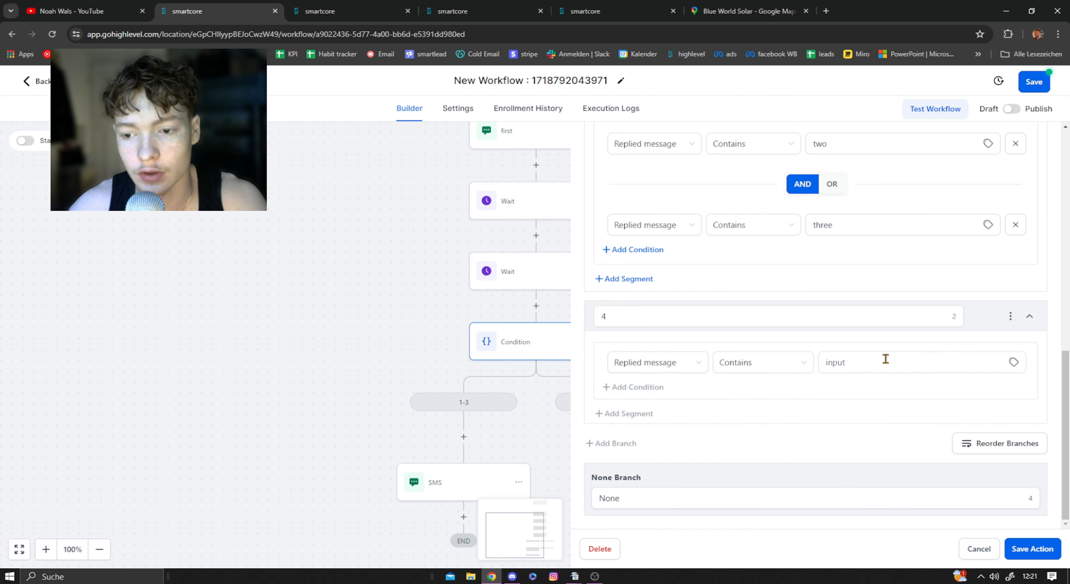
click(885, 359)
text(4)
Step: Add a second condition, Replied message Contains four, to the 4 branch and save the Condition action
click(631, 387)
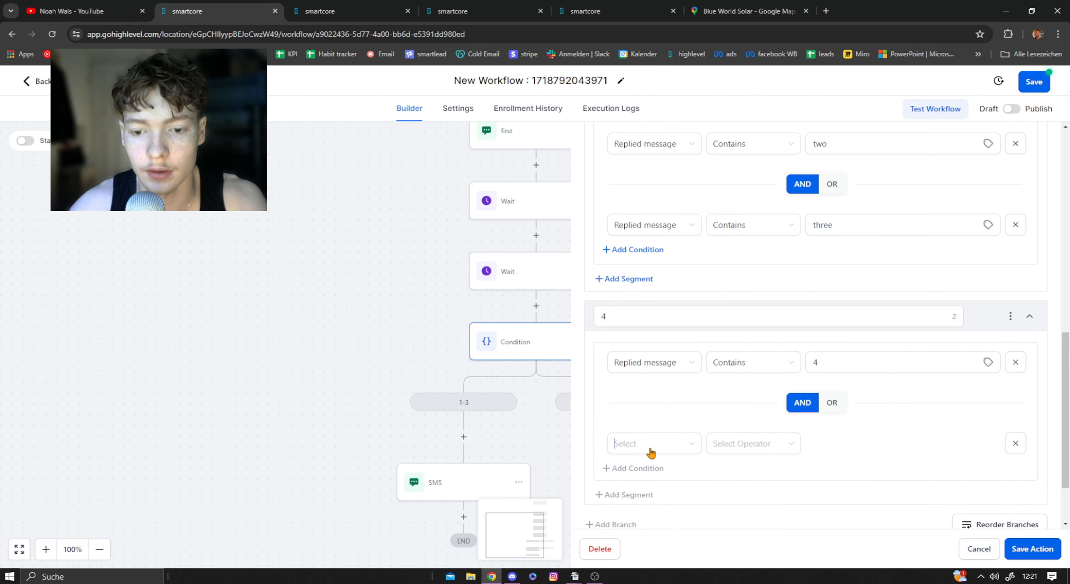
click(651, 452)
click(655, 340)
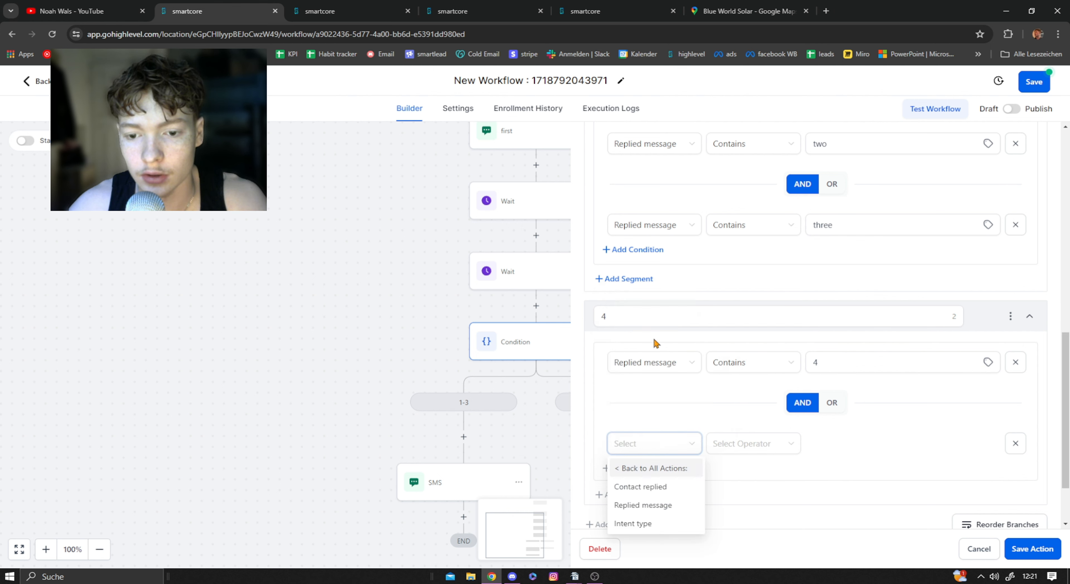
click(664, 505)
click(743, 444)
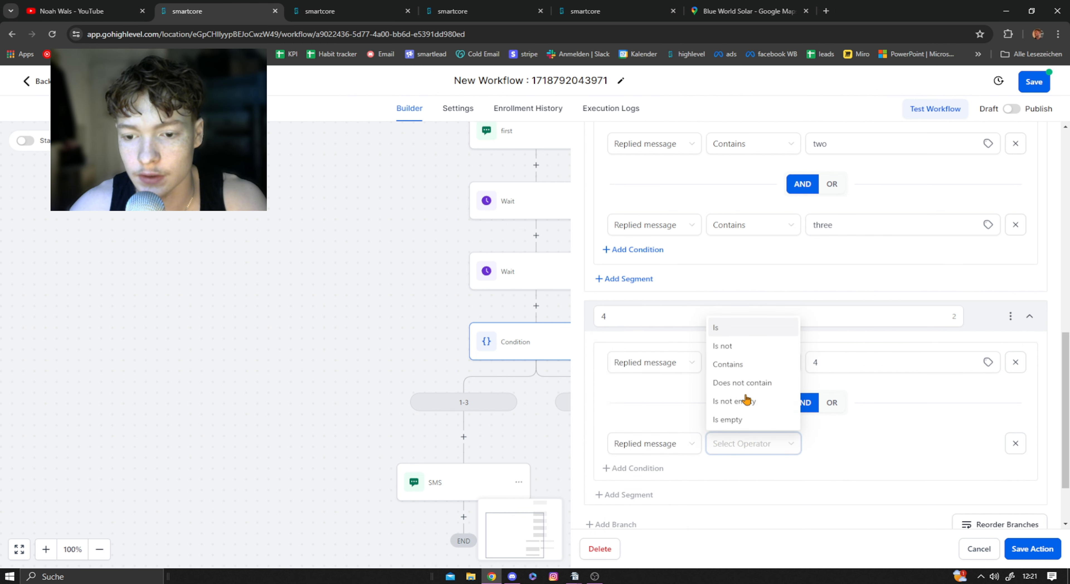
click(739, 364)
click(871, 436)
text(four)
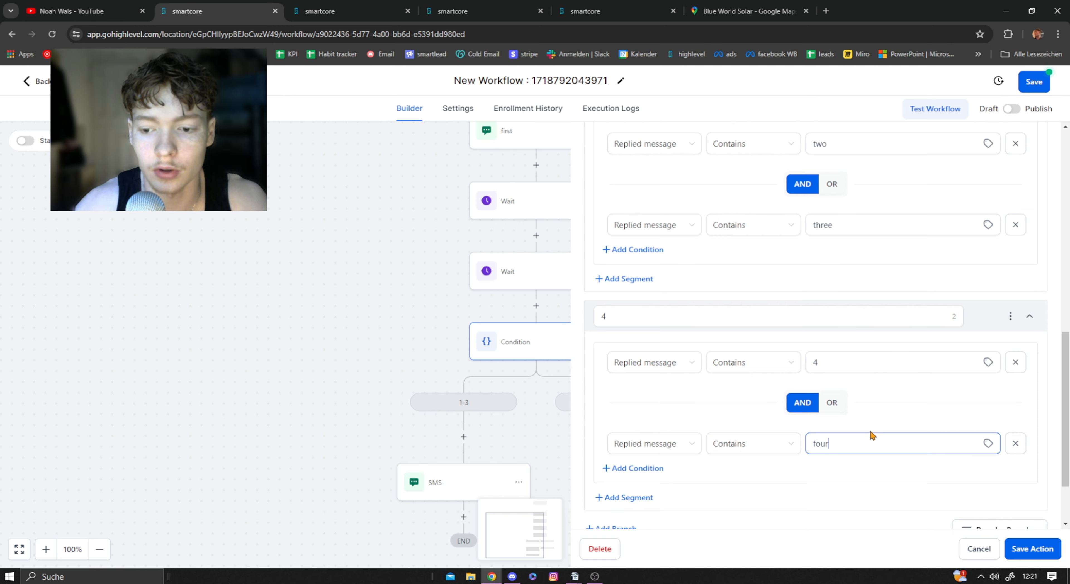
click(1032, 548)
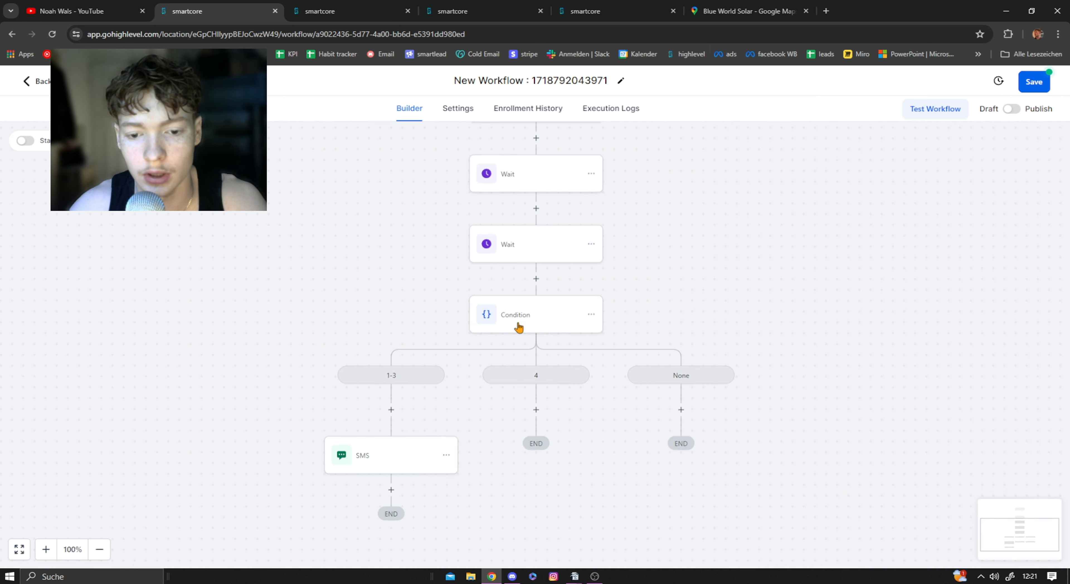
Step: Add a Send SMS action under the 4 branch with the copied message "Glad to hear that, thanks {{contact.first_name}}" and save it
click(536, 409)
text(sm)
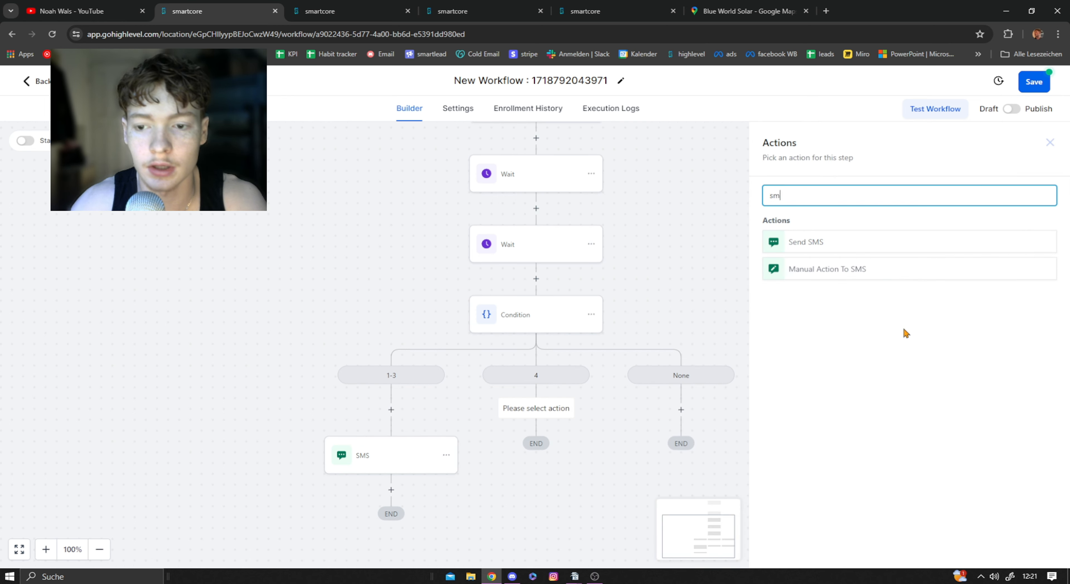
text(s)
click(809, 241)
click(857, 369)
key(ctrl+v)
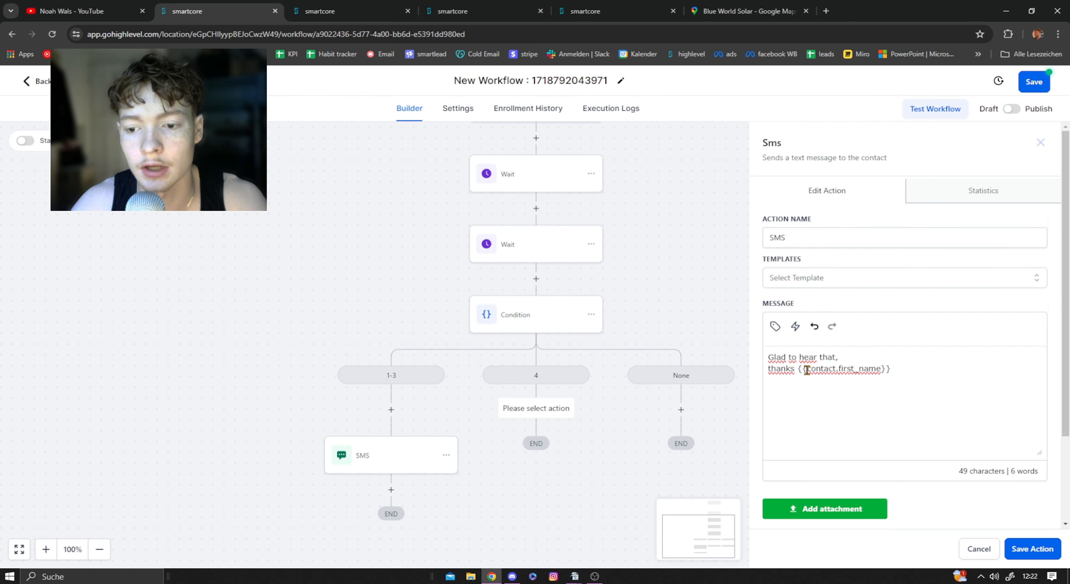
click(1035, 550)
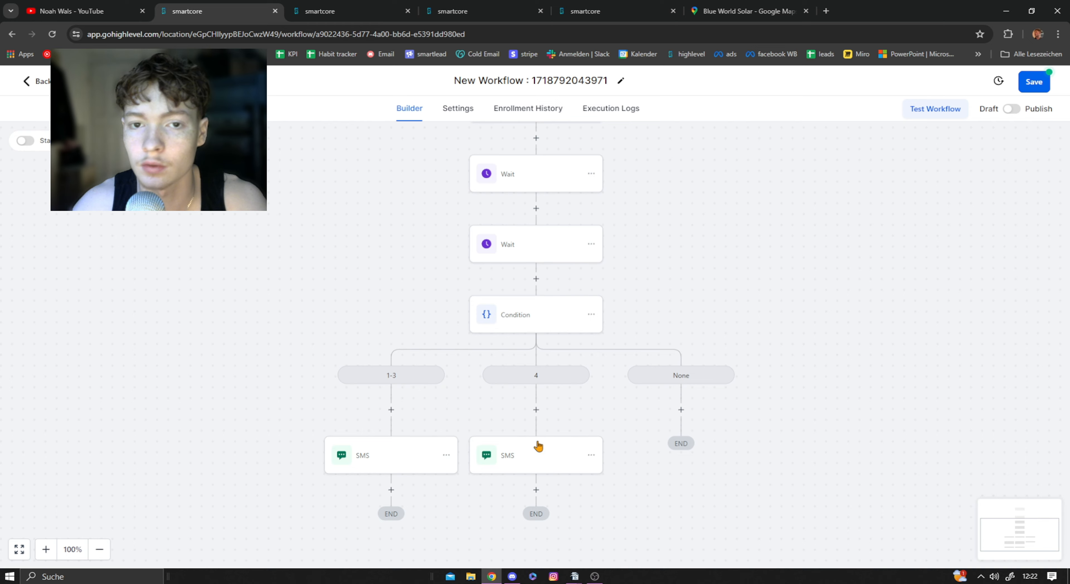
Step: Reopen the Condition action and add a third branch below the 4 branch
click(542, 315)
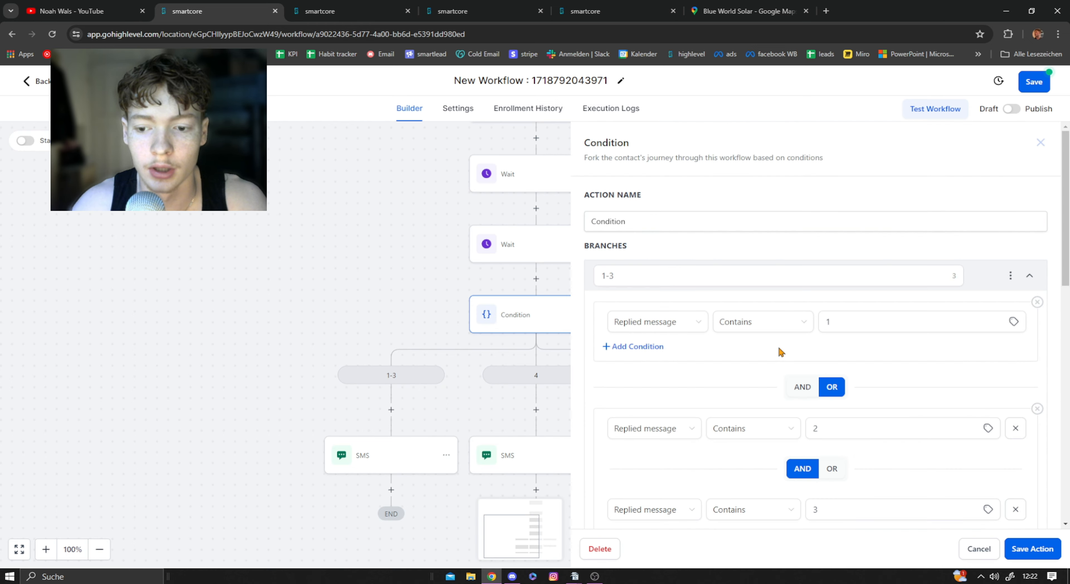
scroll(768, 344, down, 5)
scroll(746, 338, down, 5)
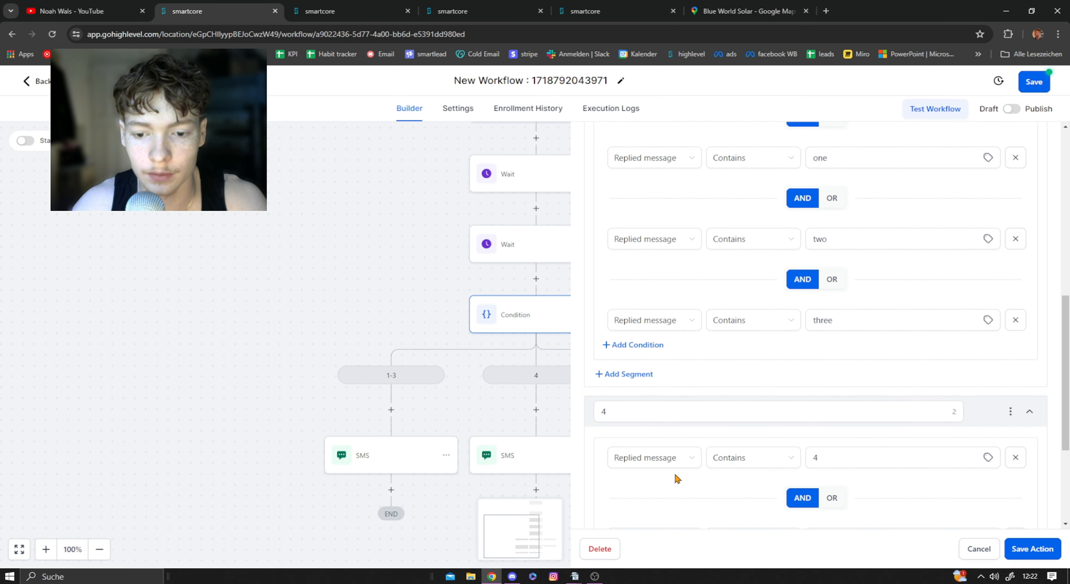
scroll(633, 370, down, 4)
click(614, 443)
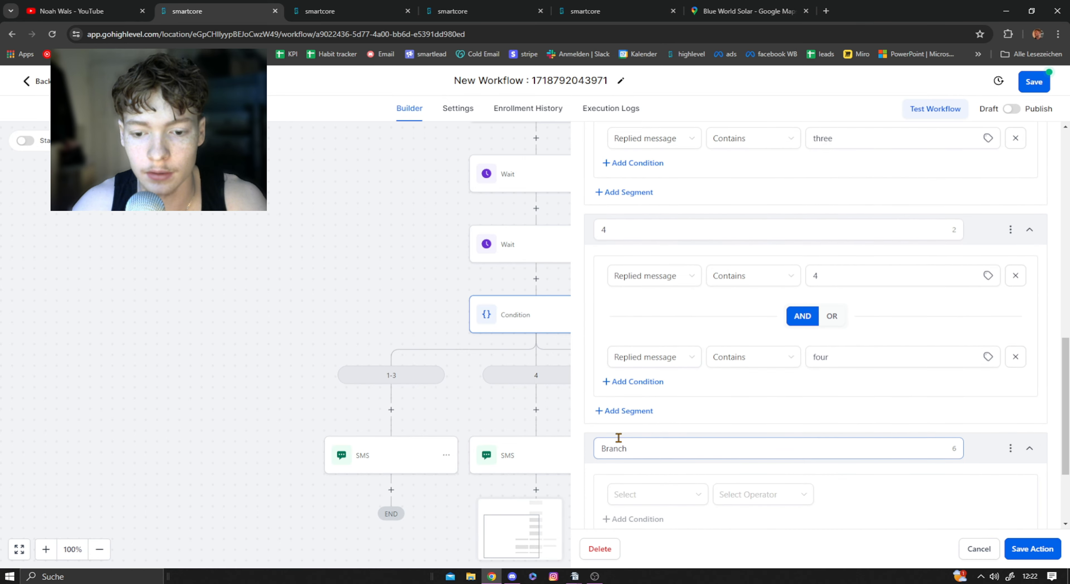
scroll(680, 419, down, 3)
Step: Set the third branch's first condition to Replied message Contains 5 and add an empty OR segment below it
click(661, 359)
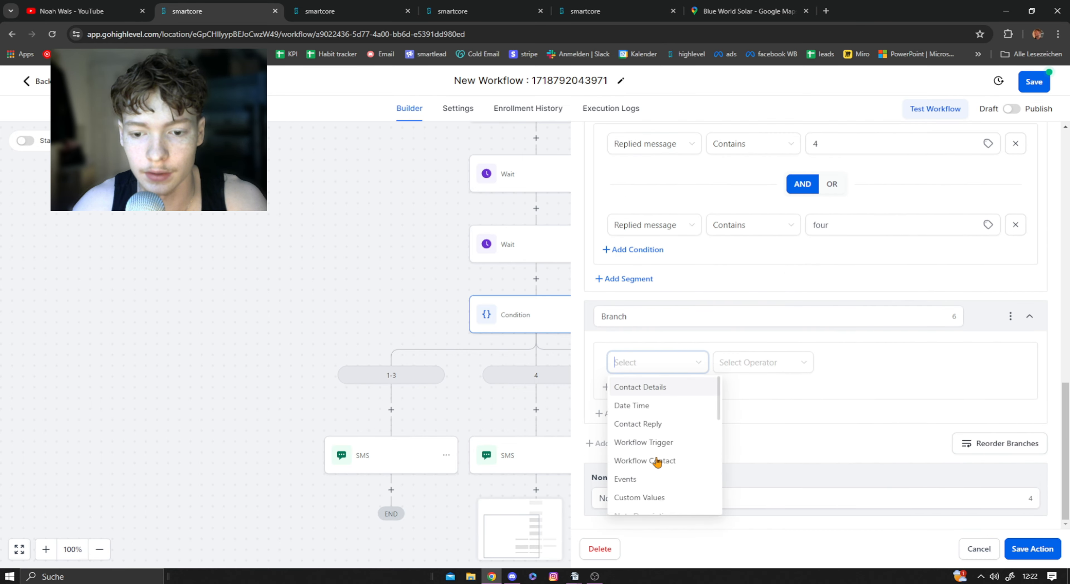
click(649, 426)
click(749, 362)
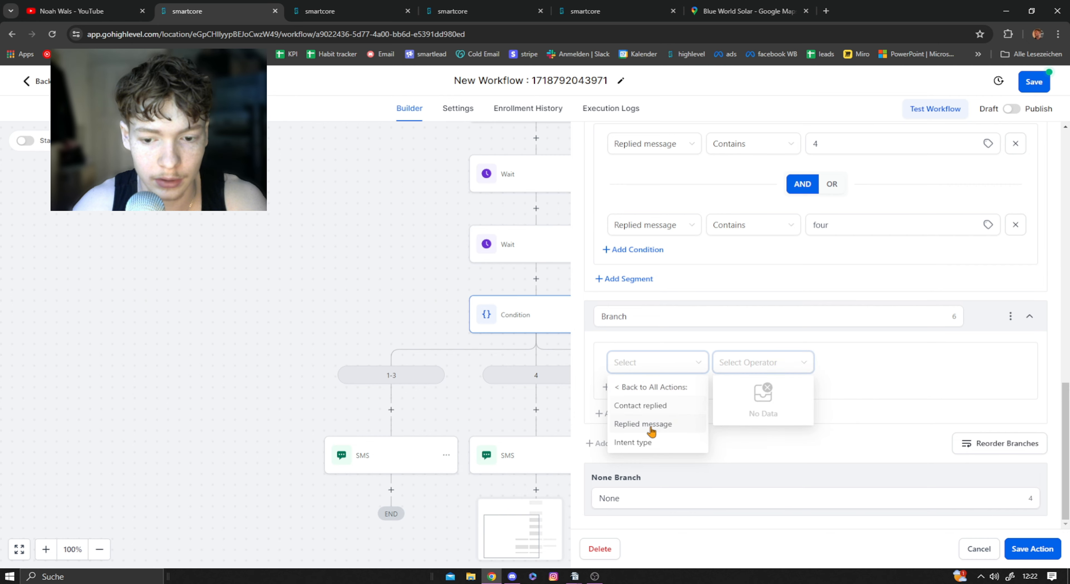
click(656, 422)
click(753, 372)
click(748, 422)
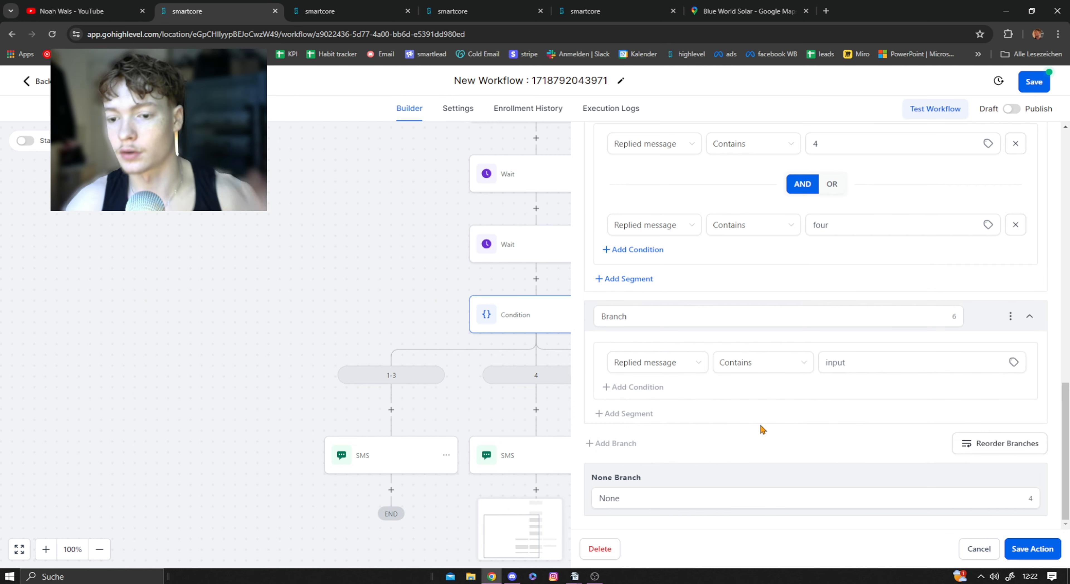
click(866, 365)
text(5)
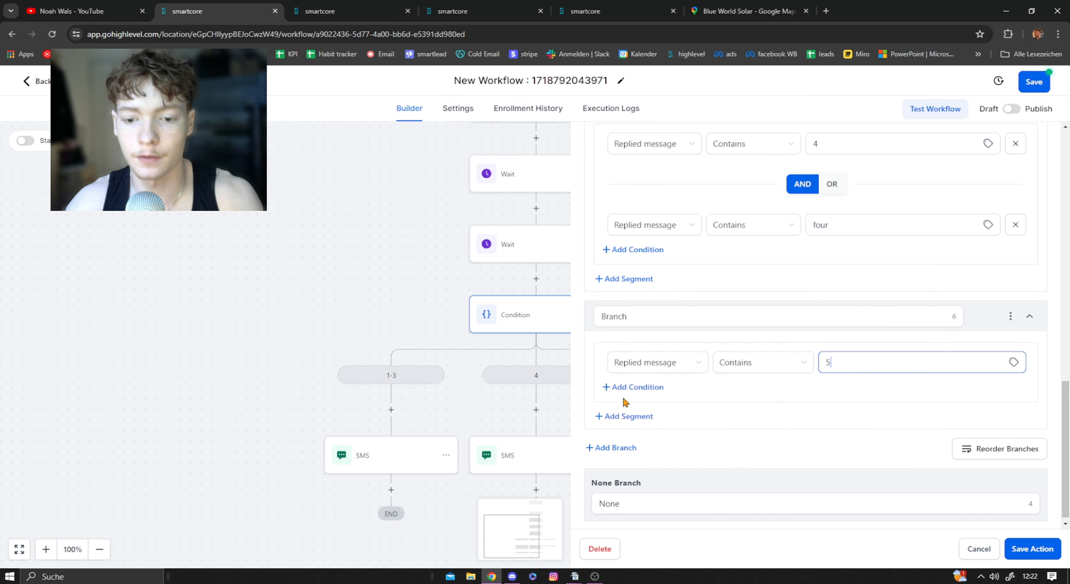
click(628, 388)
Step: Switch the operator between the 4 branch's two conditions to OR
scroll(831, 348, up, 4)
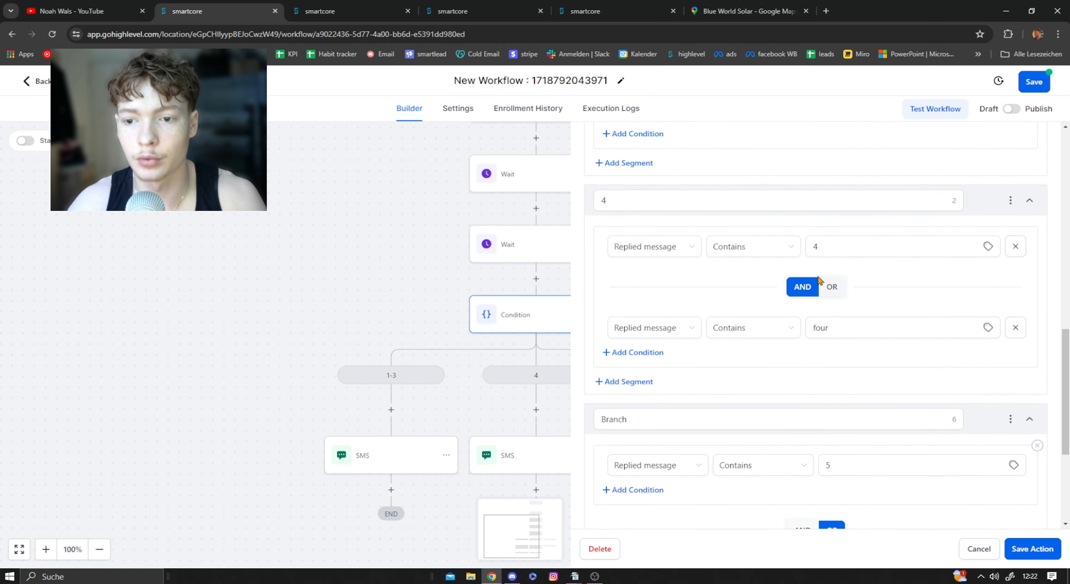
click(833, 287)
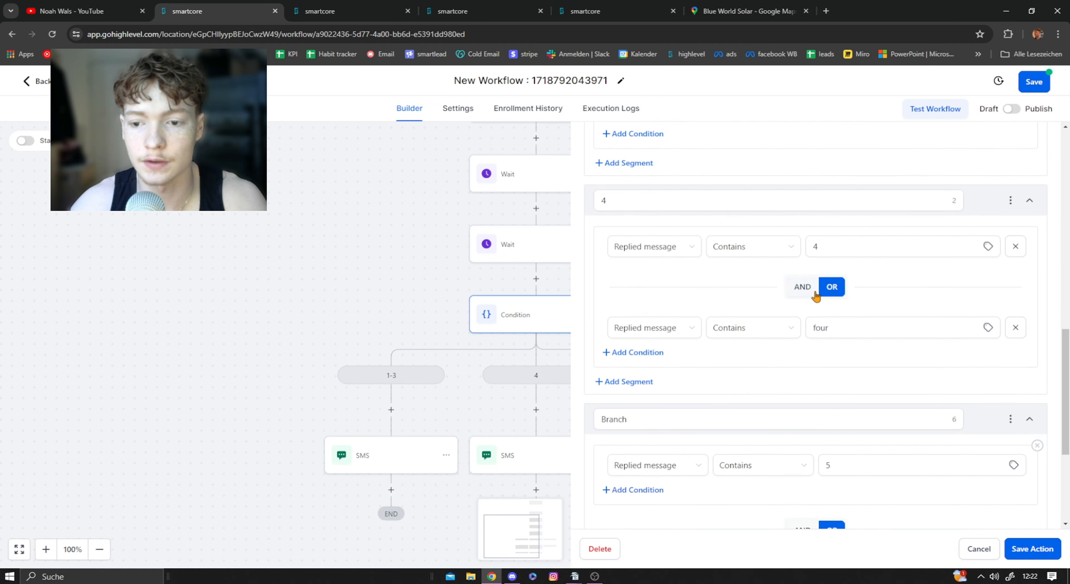
click(817, 243)
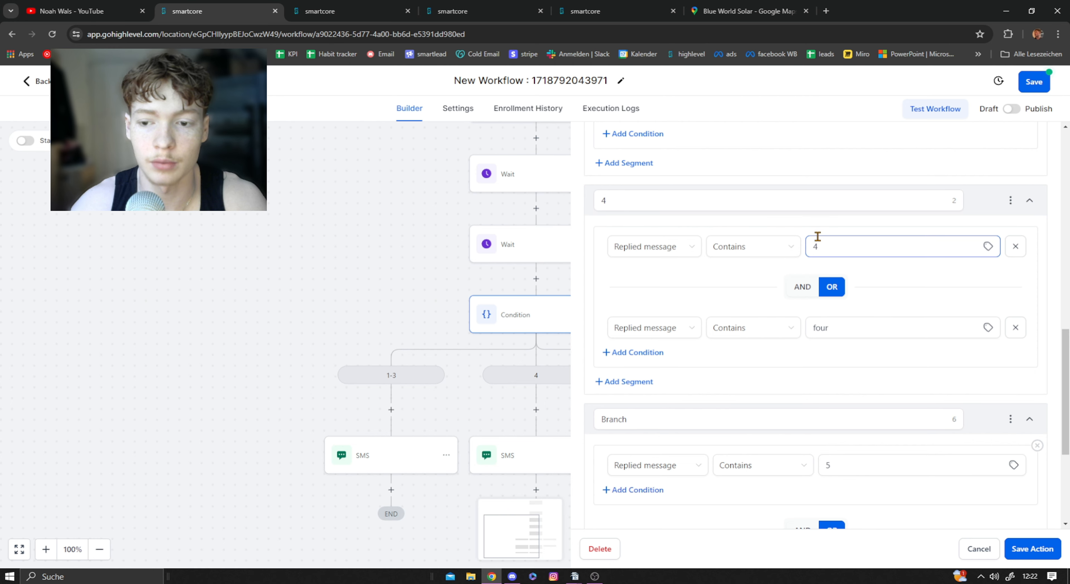
click(854, 324)
scroll(849, 328, up, 3)
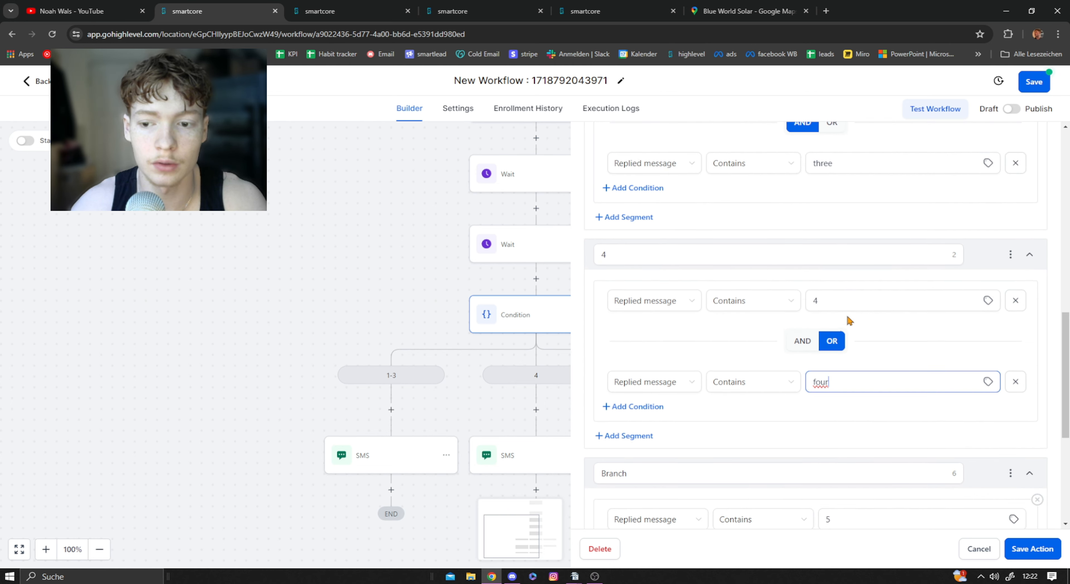
scroll(848, 324, down, 1)
Step: Switch the operator between the conditions in the 1-3 branch's second segment to OR
scroll(835, 350, up, 3)
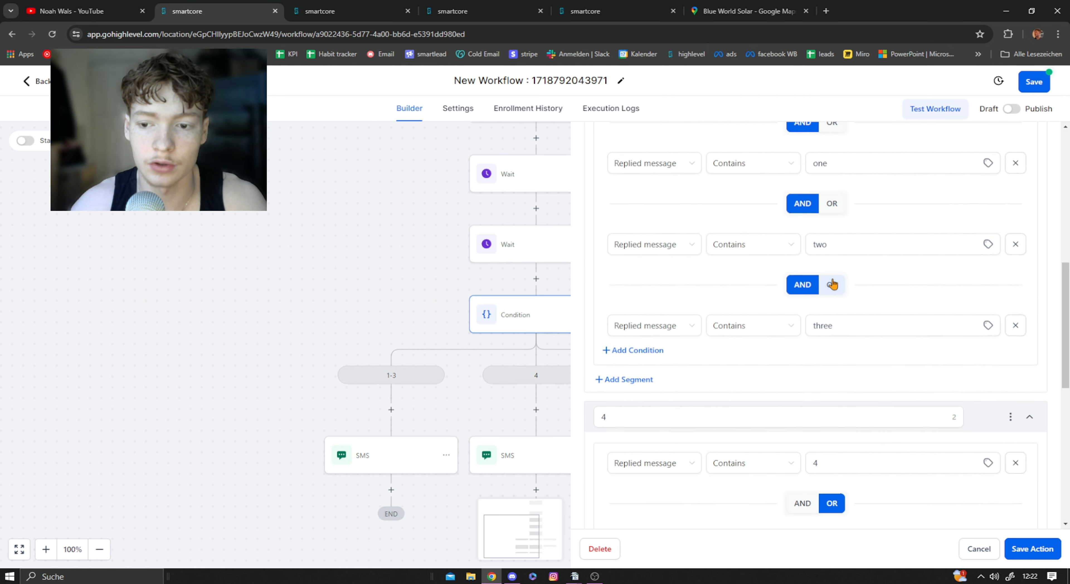
click(832, 285)
click(846, 330)
scroll(846, 330, up, 3)
scroll(846, 330, up, 10)
scroll(839, 241, down, 10)
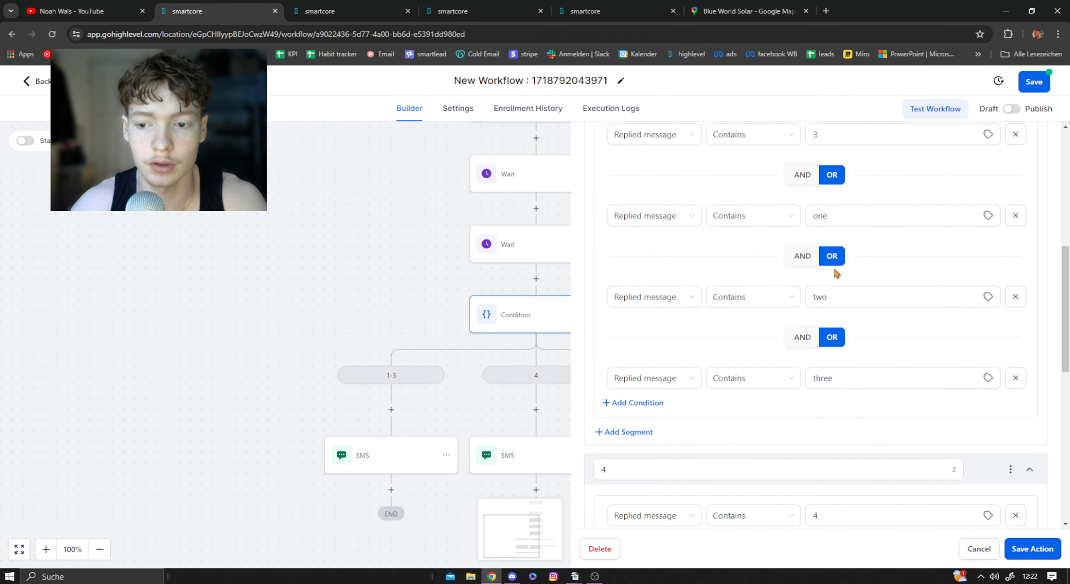
Step: Set the third branch's second segment to Replied message Contains five and save the Condition action
scroll(836, 256, down, 8)
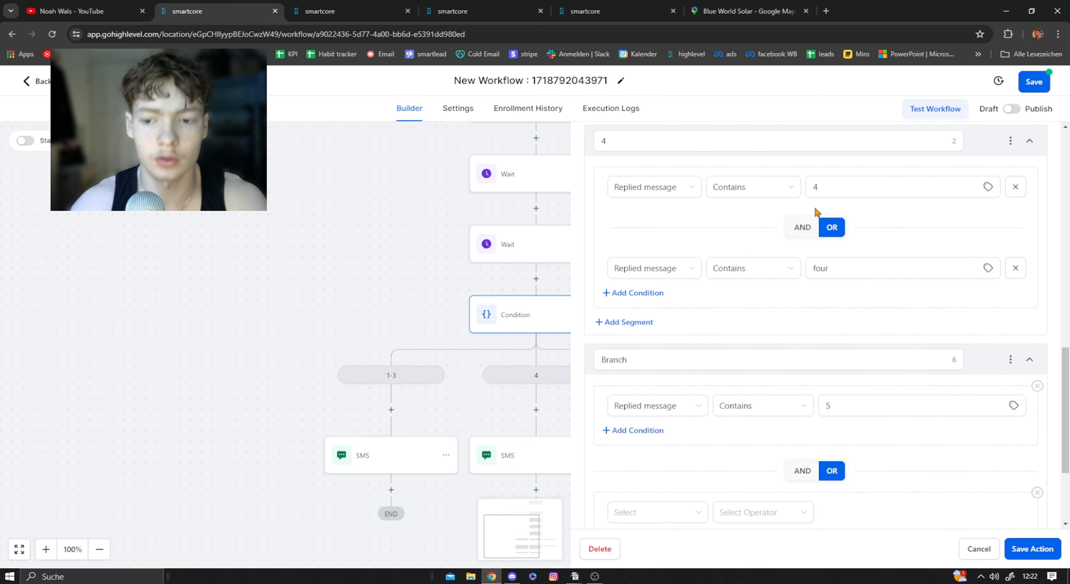
scroll(797, 349, down, 3)
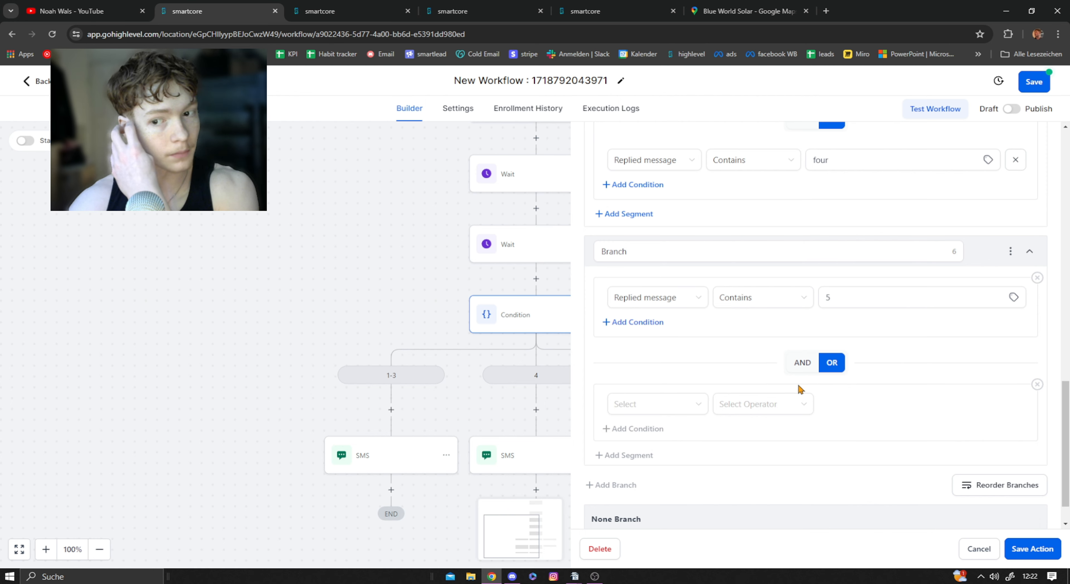
click(843, 301)
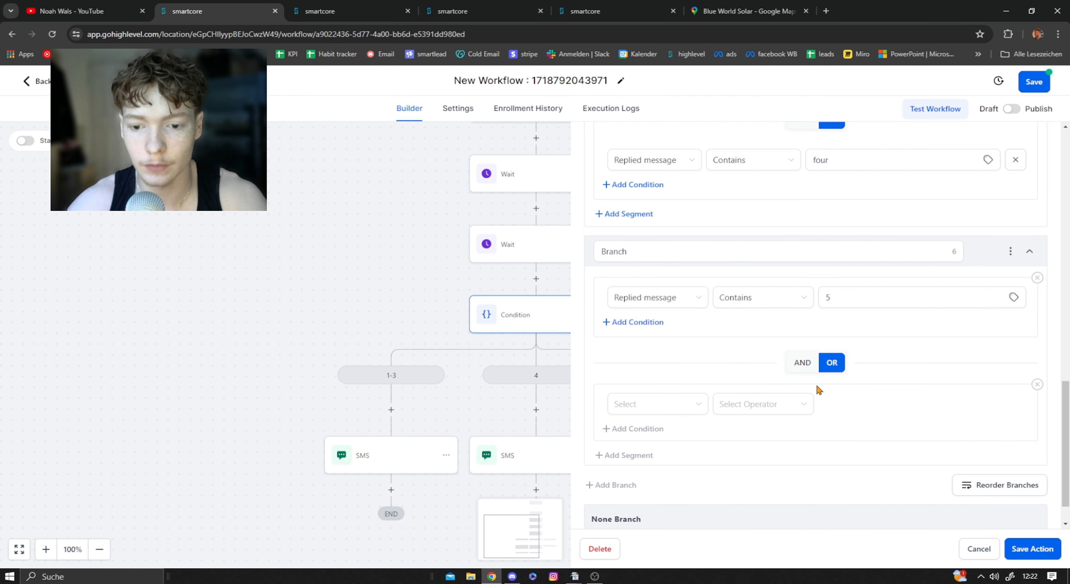
scroll(789, 386, down, 1)
click(642, 363)
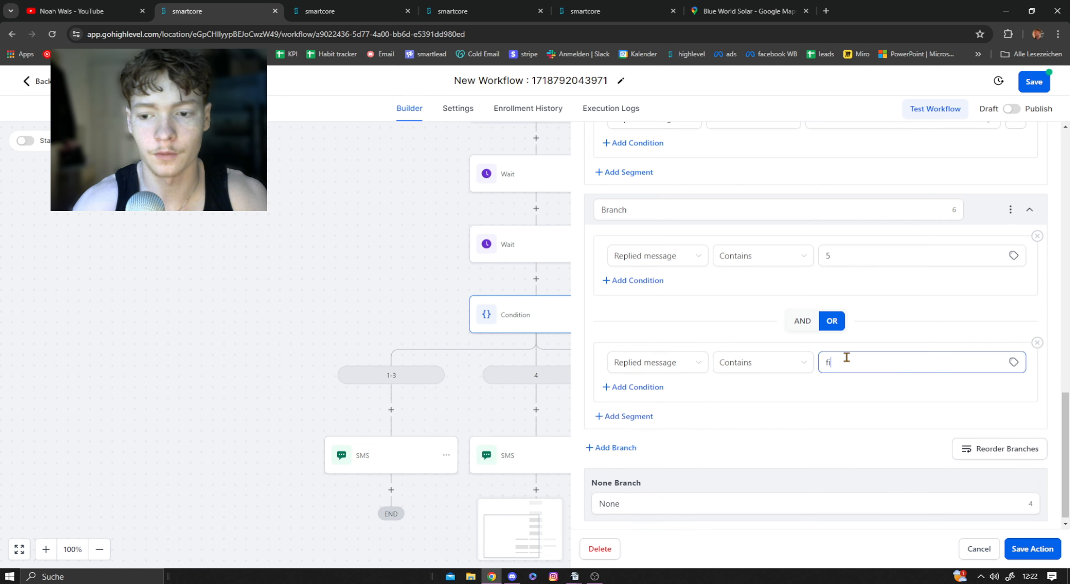
click(1032, 548)
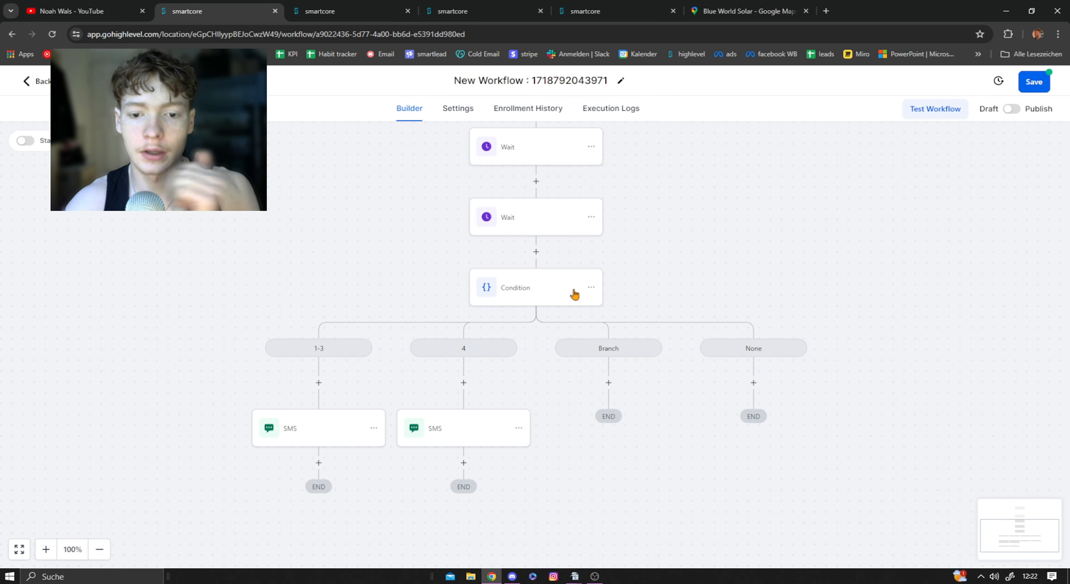
Step: Rename the Condition action's third branch to 5 and save the action
click(520, 287)
scroll(644, 191, down, 3)
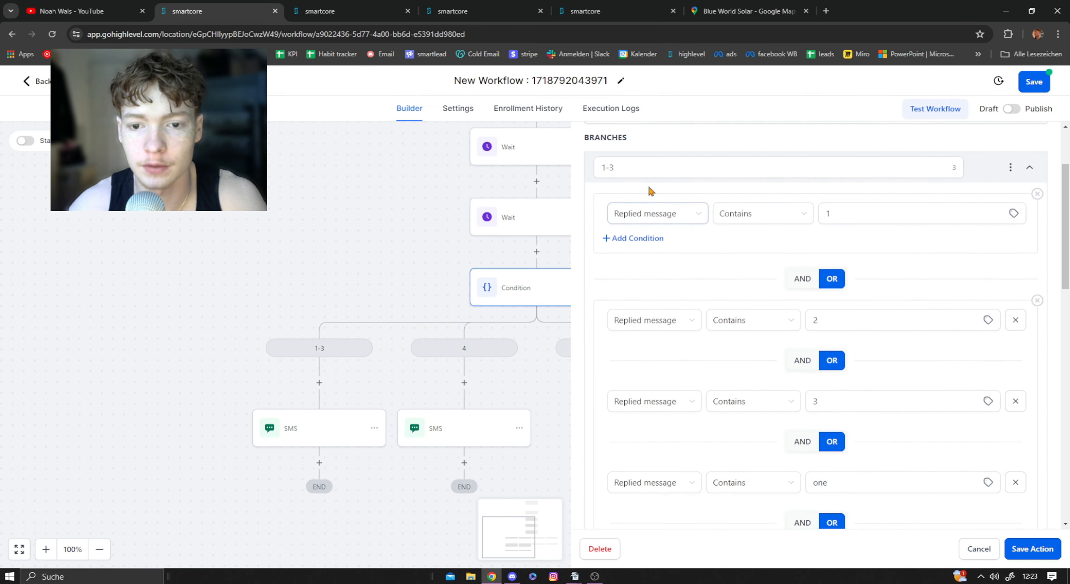
scroll(731, 281, down, 10)
scroll(698, 295, down, 3)
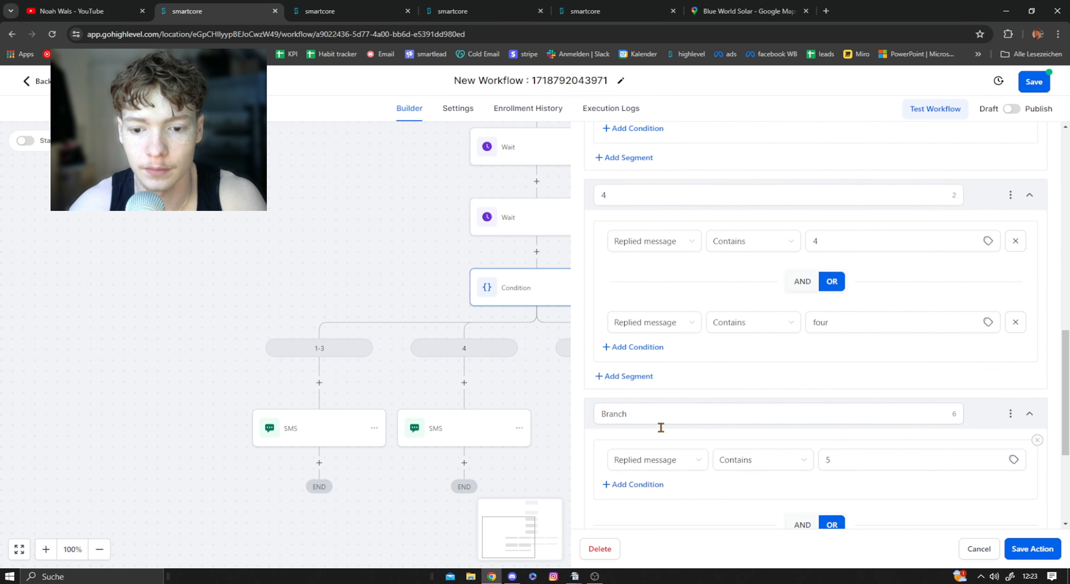
drag(660, 417, 564, 417)
text(5)
click(1032, 549)
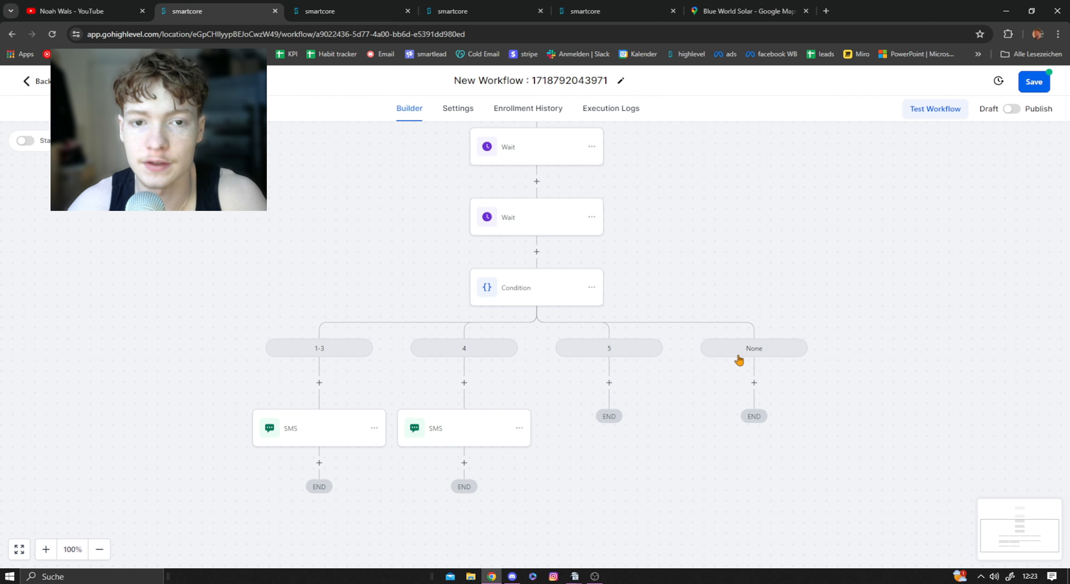
Step: Add a Send SMS action under the 5 branch
scroll(519, 225, up, 2)
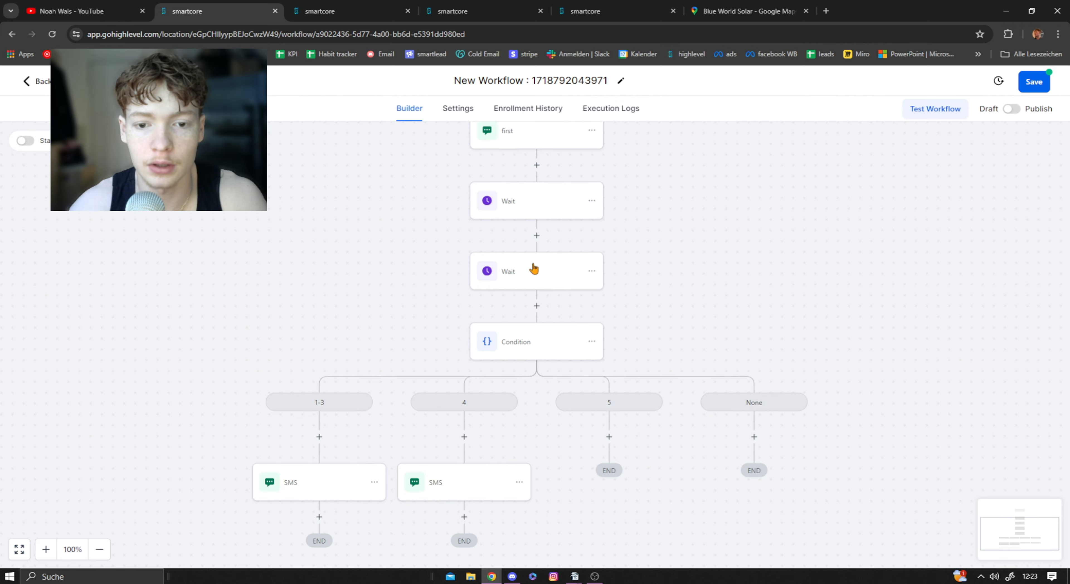
scroll(521, 332, down, 1)
scroll(575, 374, down, 1)
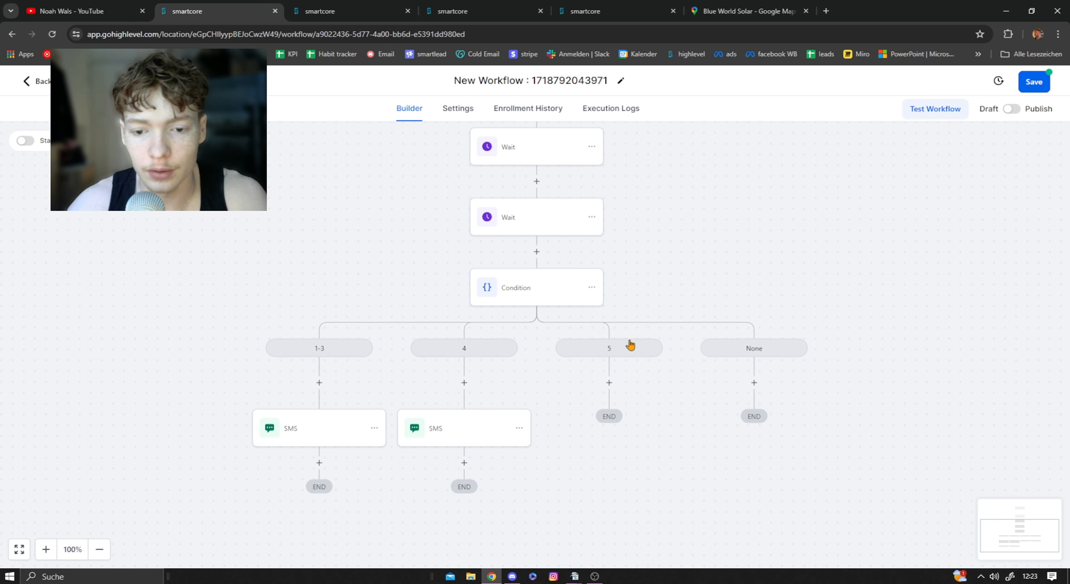
click(609, 383)
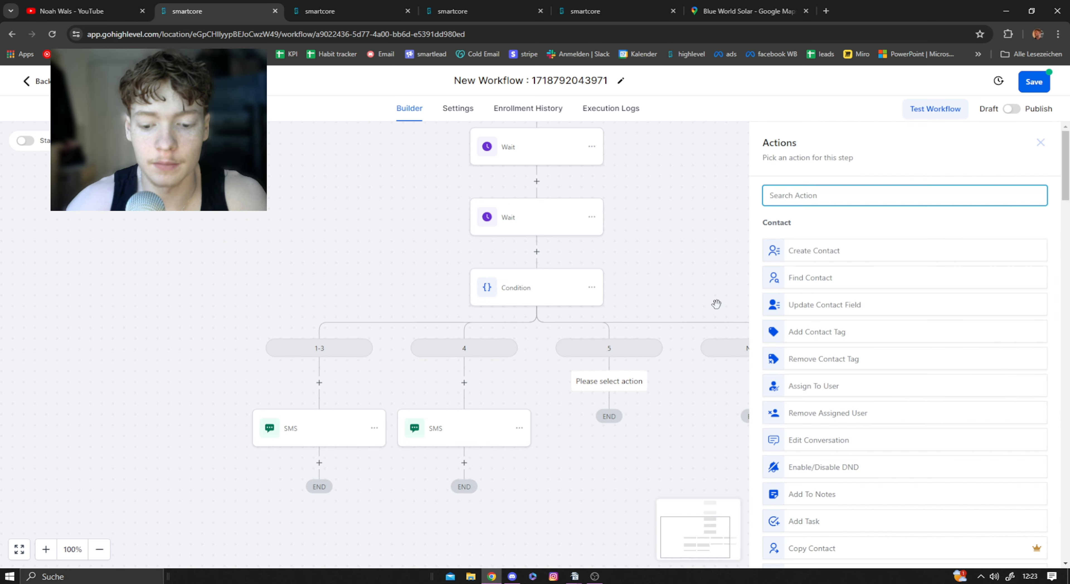
text(sms)
click(803, 242)
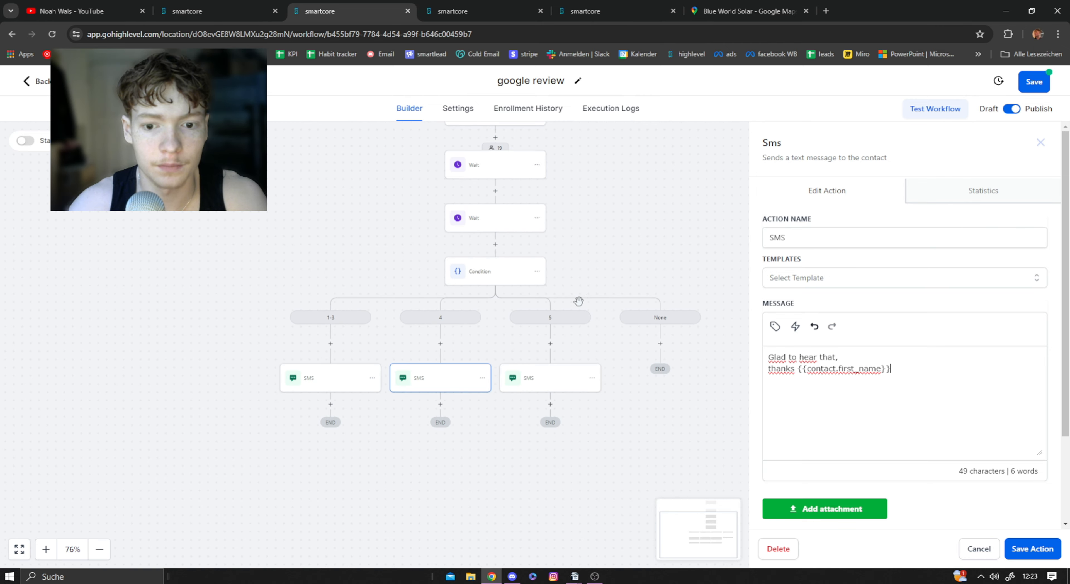
Step: Open the 5 branch's SMS in the google review workflow and highlight the review link in its message
click(541, 379)
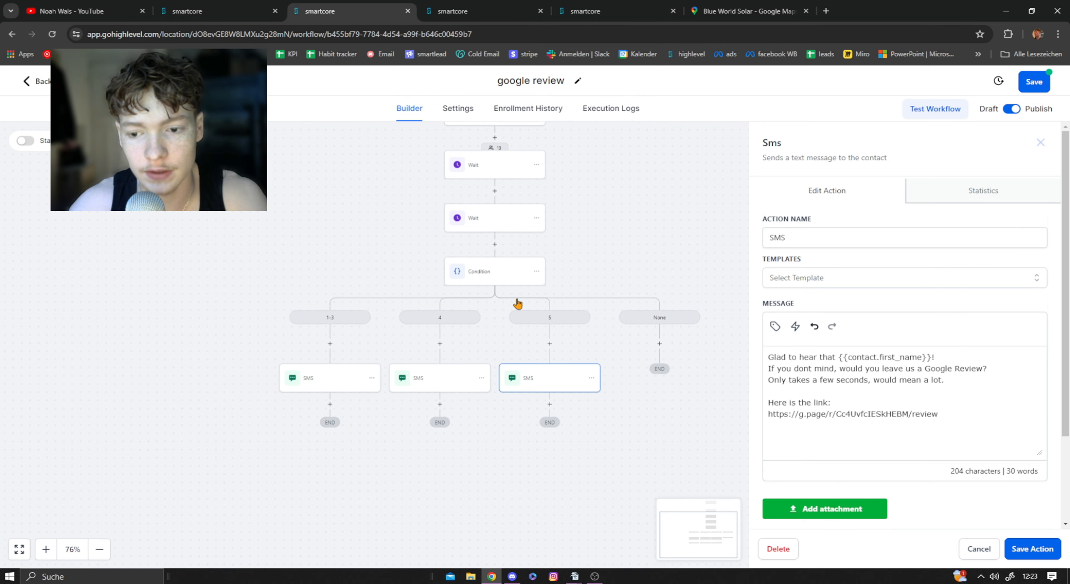
drag(982, 417, 766, 415)
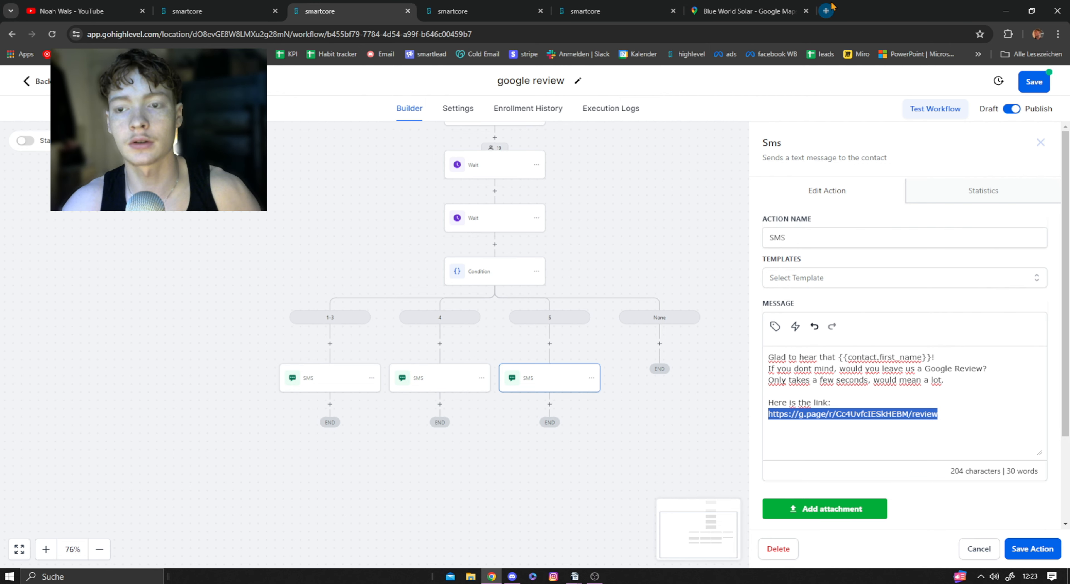
Step: Search Google for blueworldsolar in a new tab and copy the review link from the business profile's Get more reviews option
click(826, 11)
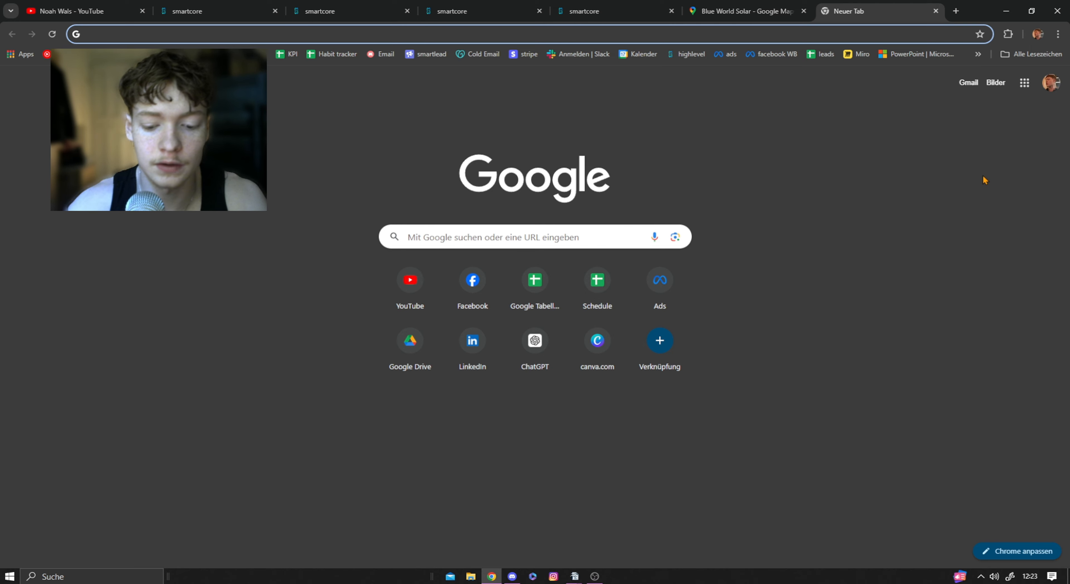
text(blueworlds)
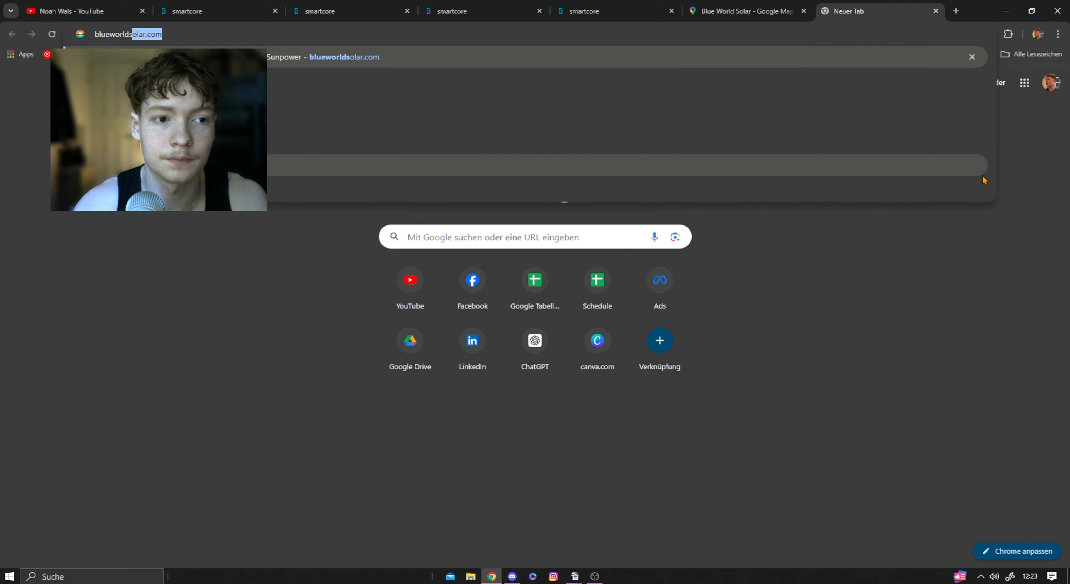
text(olar)
key(Return)
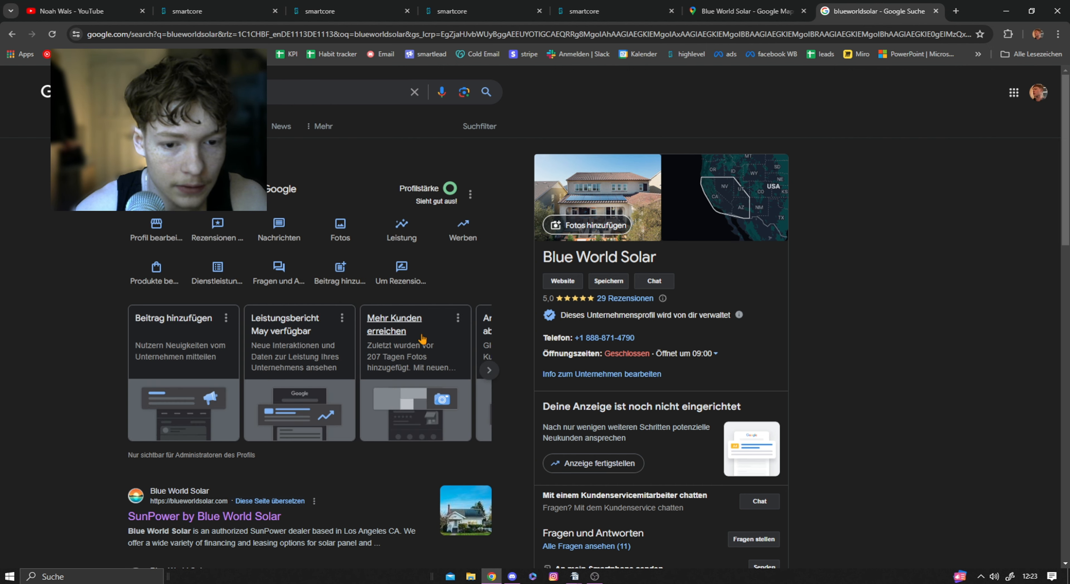
click(489, 369)
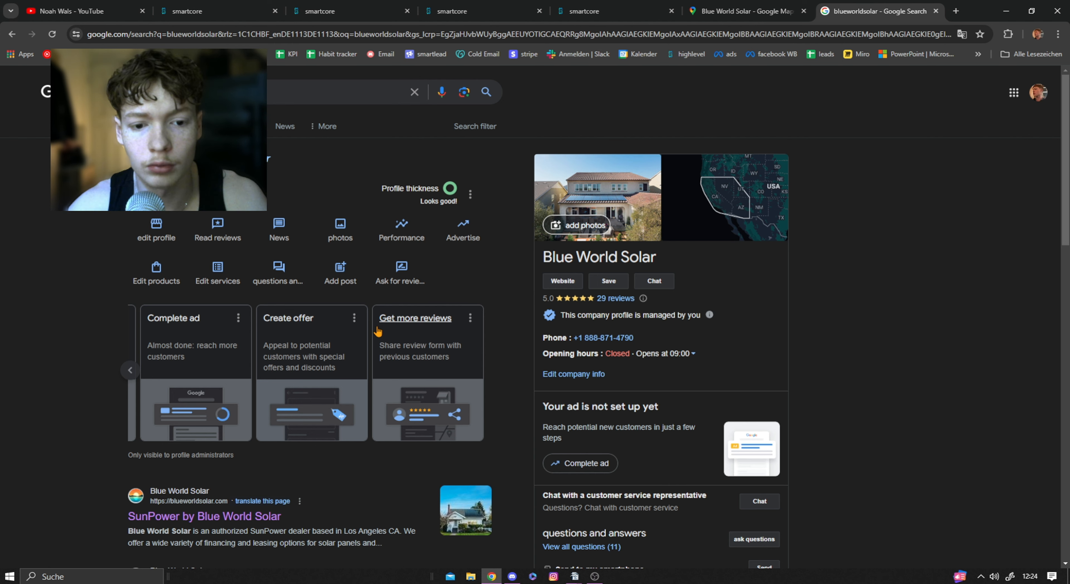
click(471, 318)
click(430, 326)
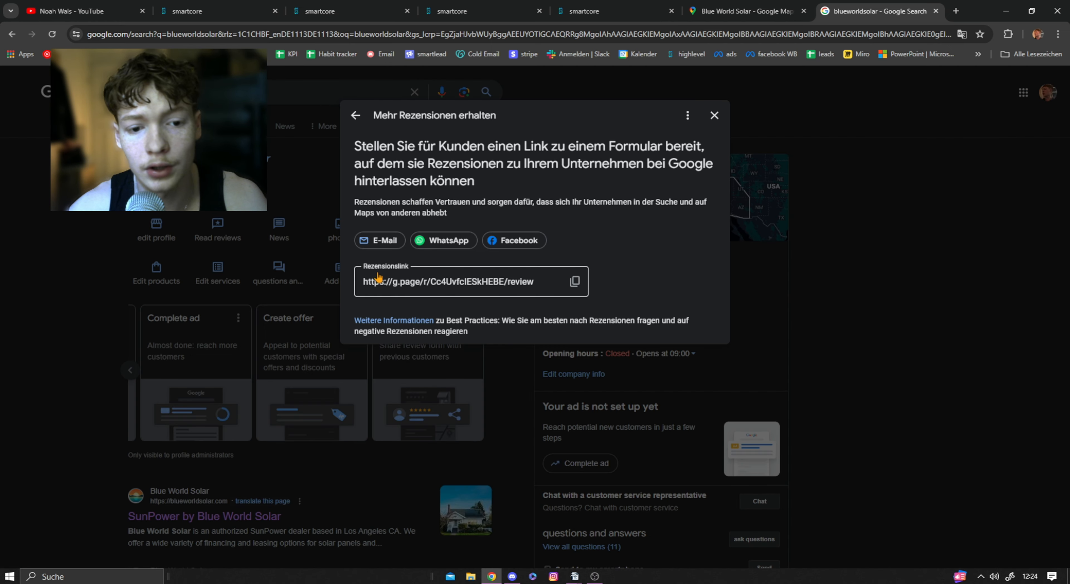
click(574, 283)
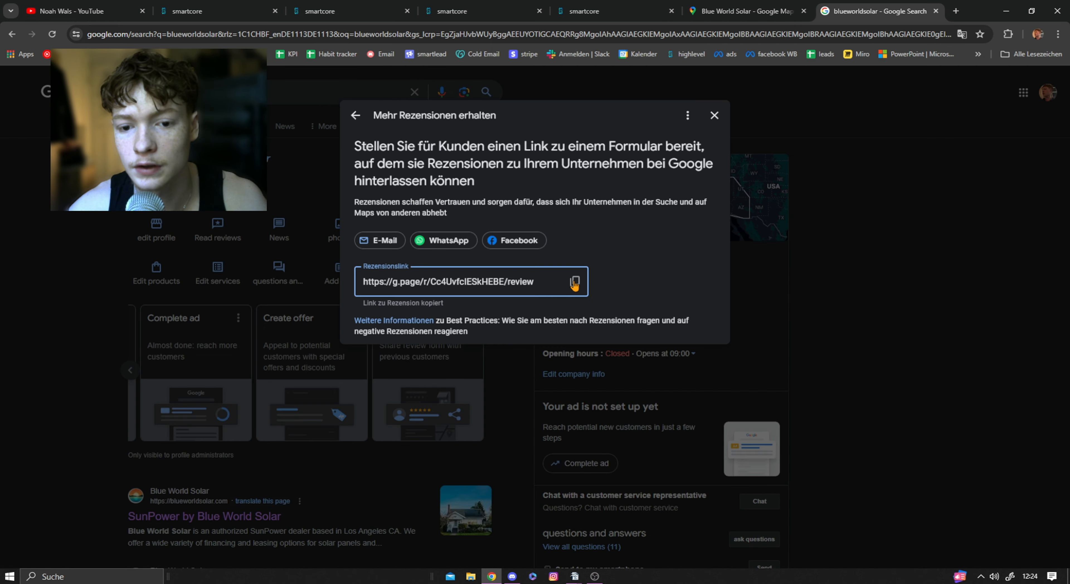
Step: Open the copied review link in a new tab, try out the review form's star ratings and text box, and close it unposted
click(955, 11)
key(ctrl+v)
key(Return)
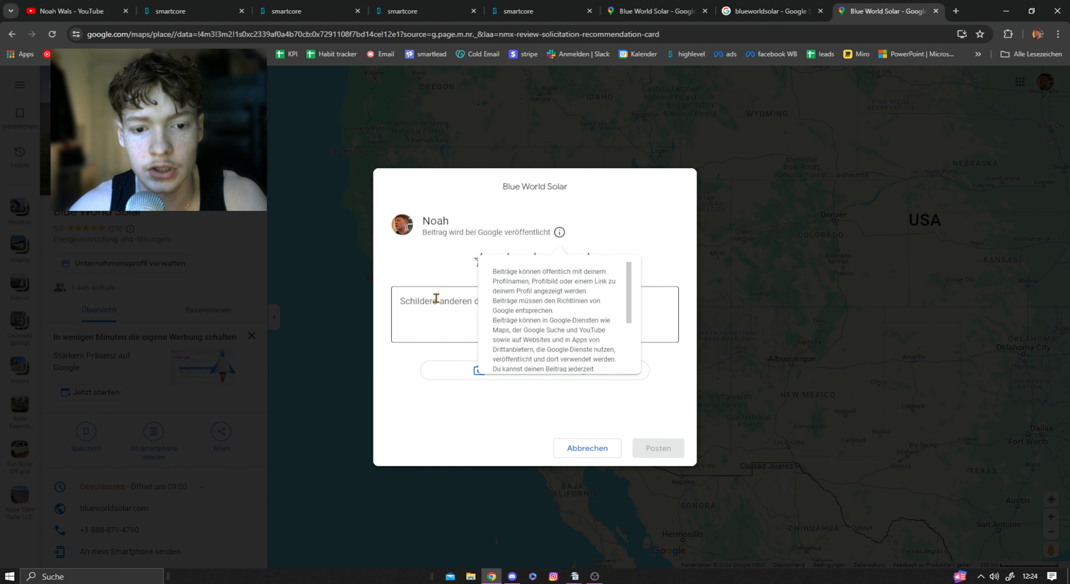
click(442, 299)
click(590, 263)
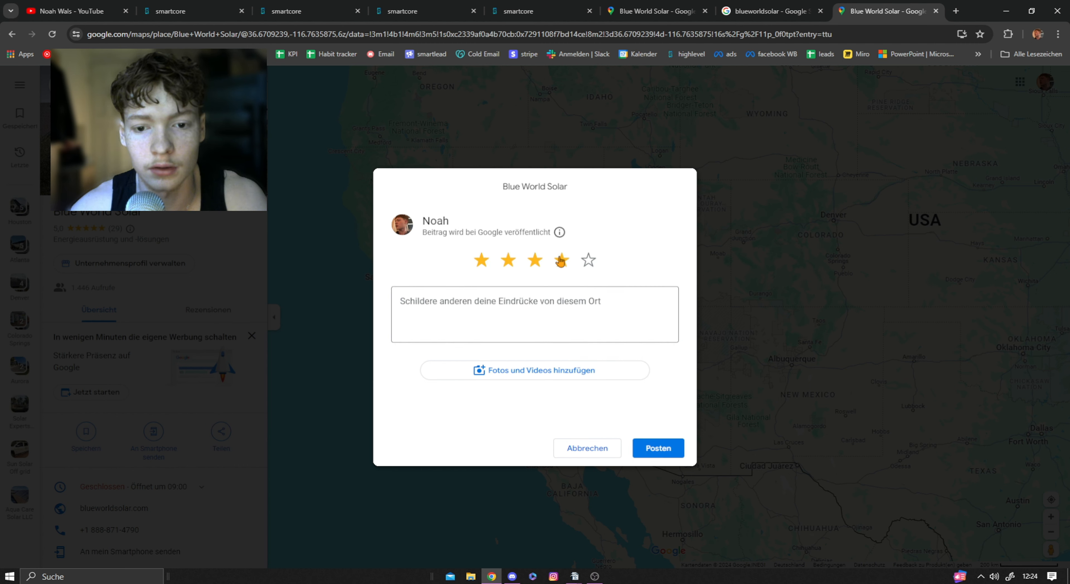
click(508, 260)
click(473, 303)
text(d)
key(BackSpace)
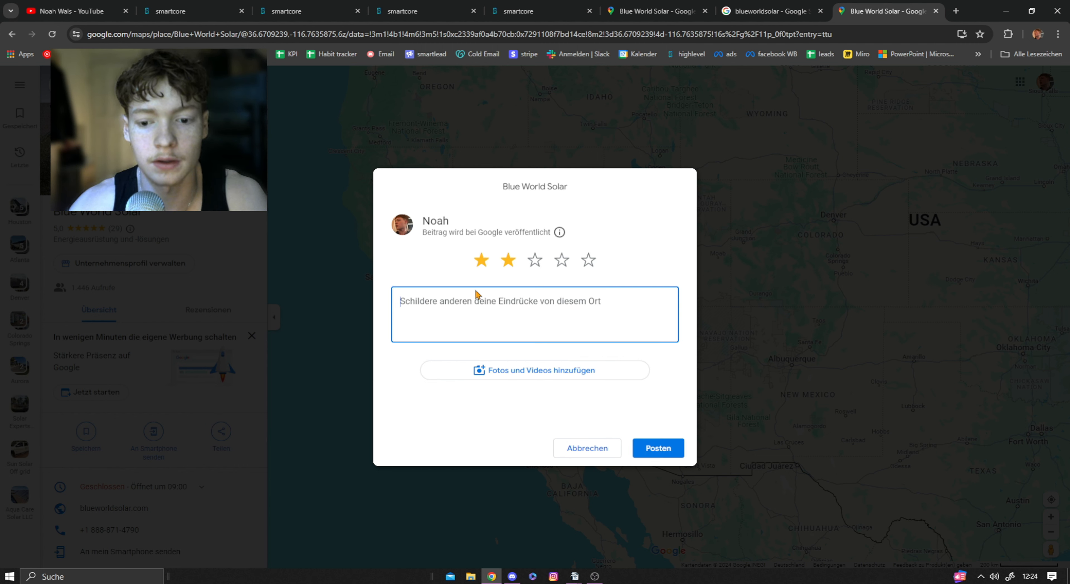
key(ctrl+w)
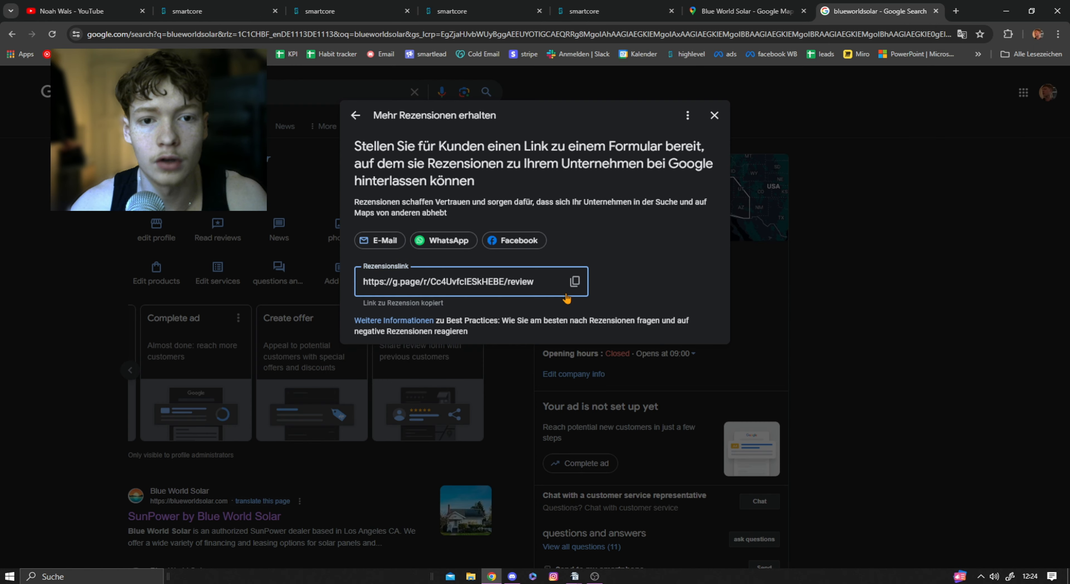
Step: Copy the whole review request message, including its link, from the 5 branch's SMS in the google review workflow
key(ctrl+2)
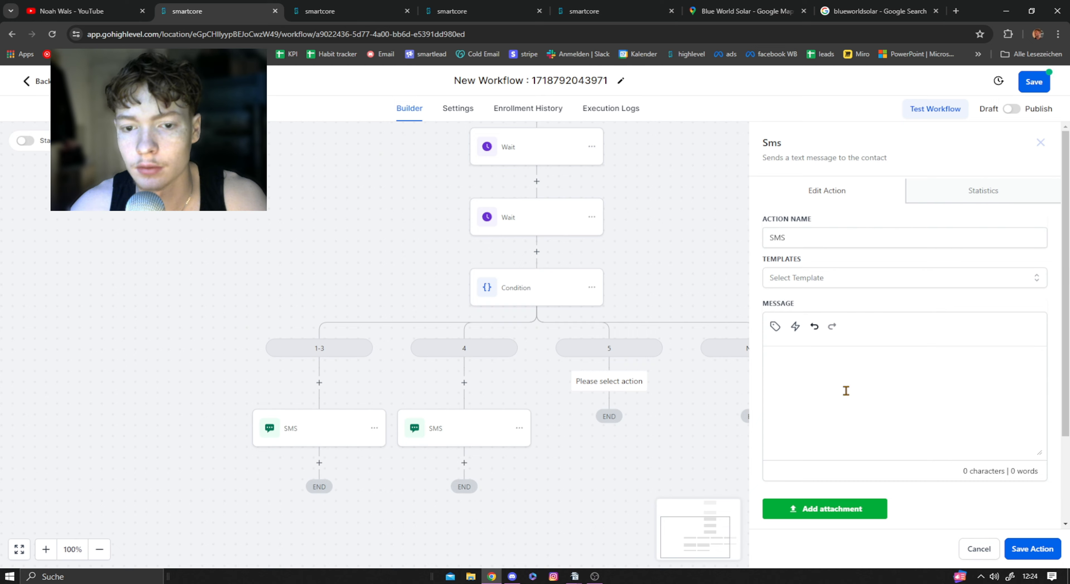
key(ctrl+3)
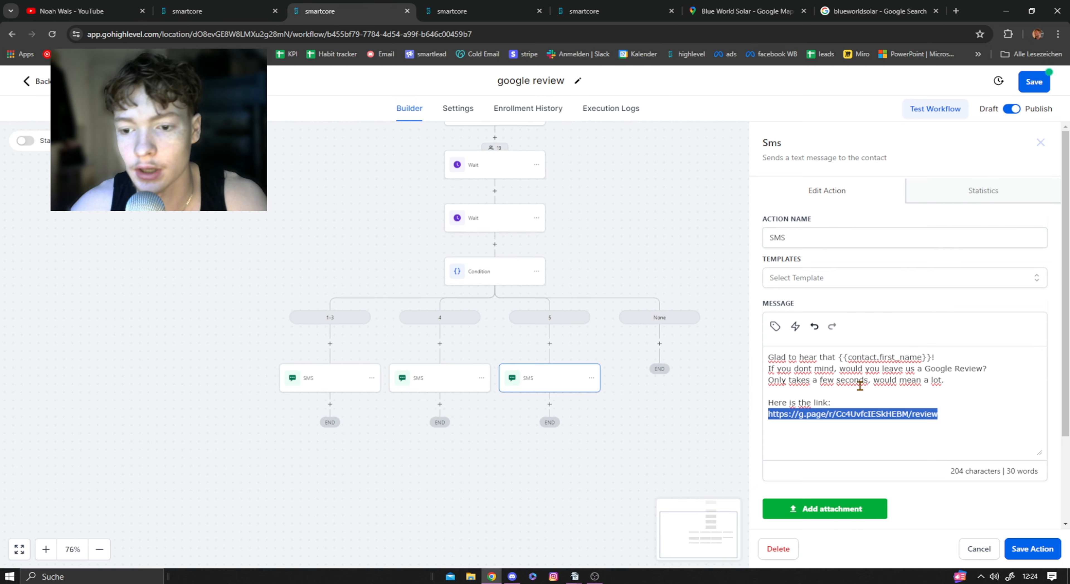
drag(767, 358, 992, 381)
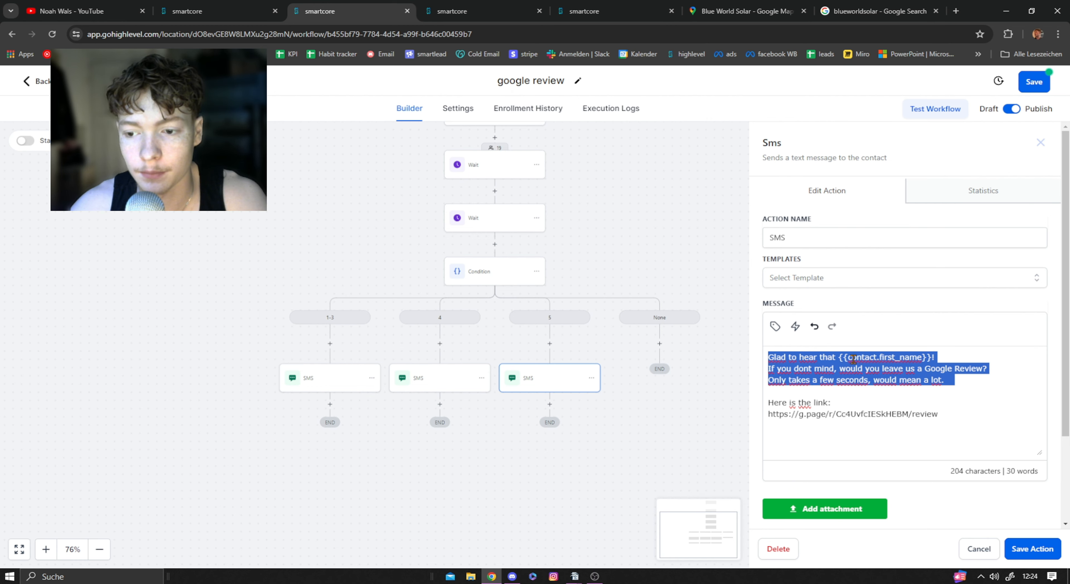
click(803, 370)
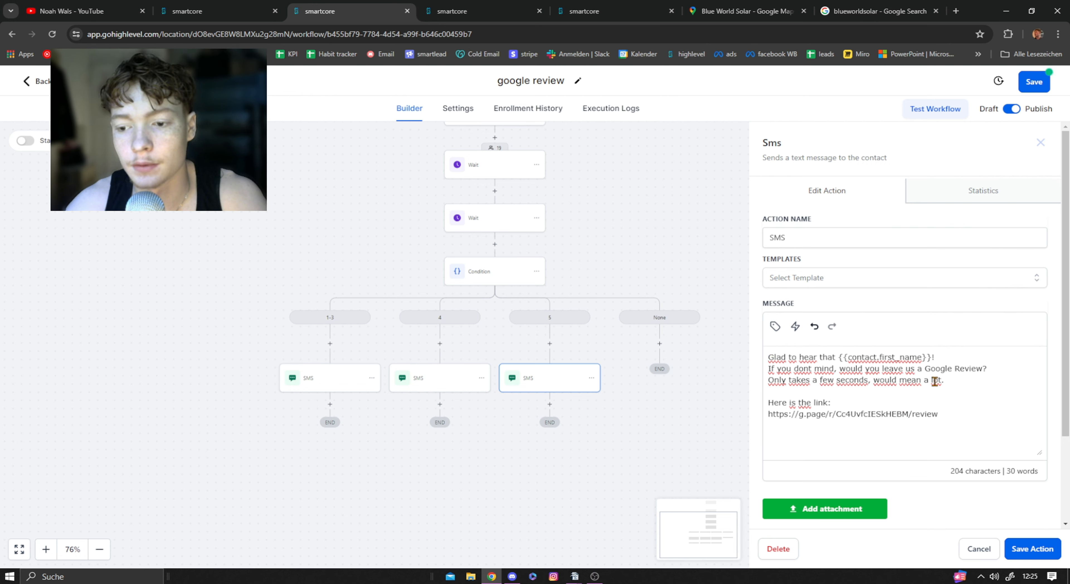
drag(769, 357, 970, 414)
Step: Paste the copied review request message into the new workflow's SMS under the 5 branch and save the action
click(216, 11)
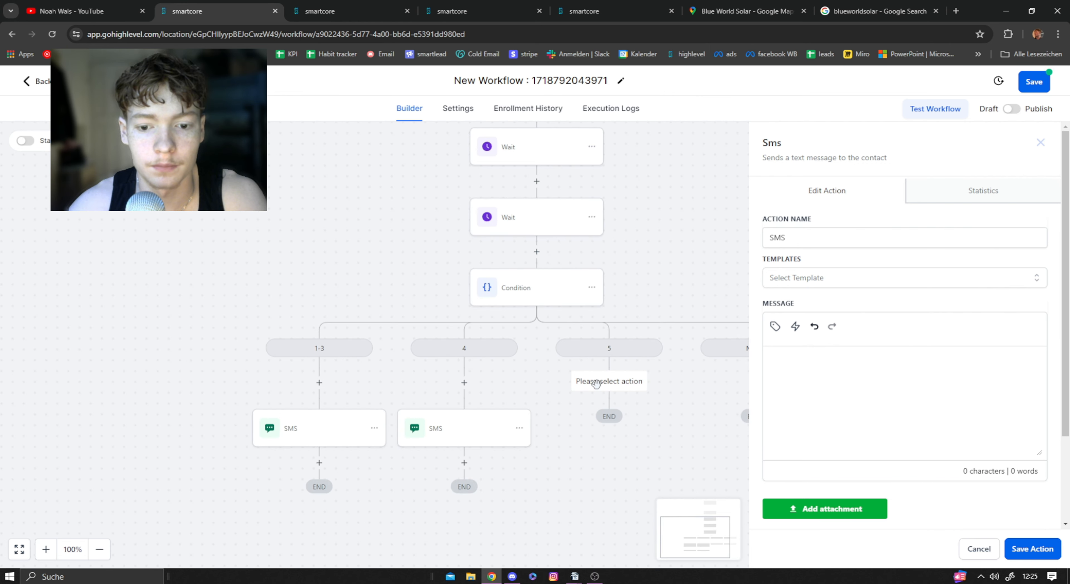
key(ctrl+v)
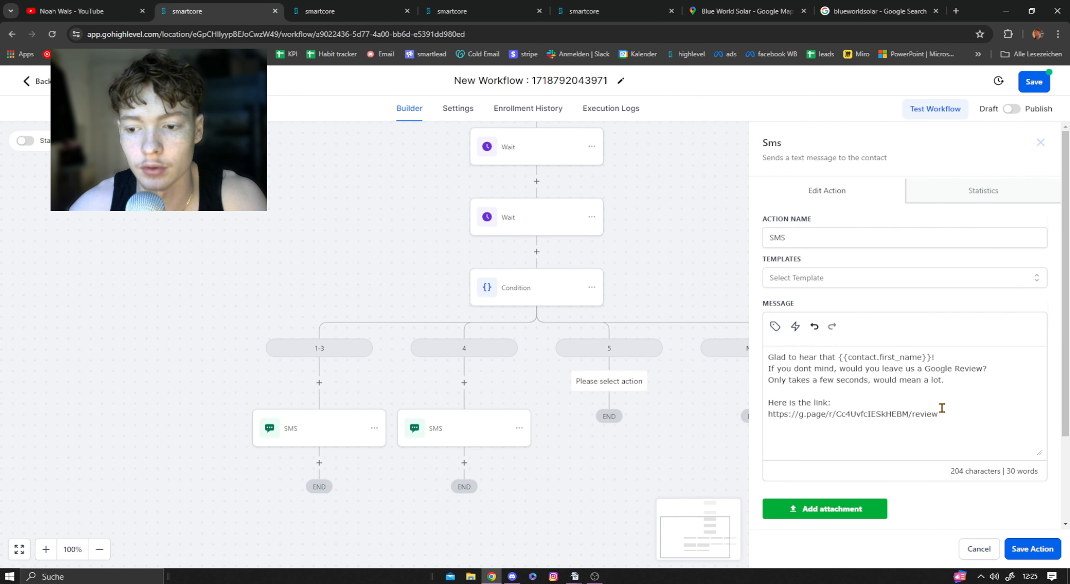
drag(939, 414, 764, 422)
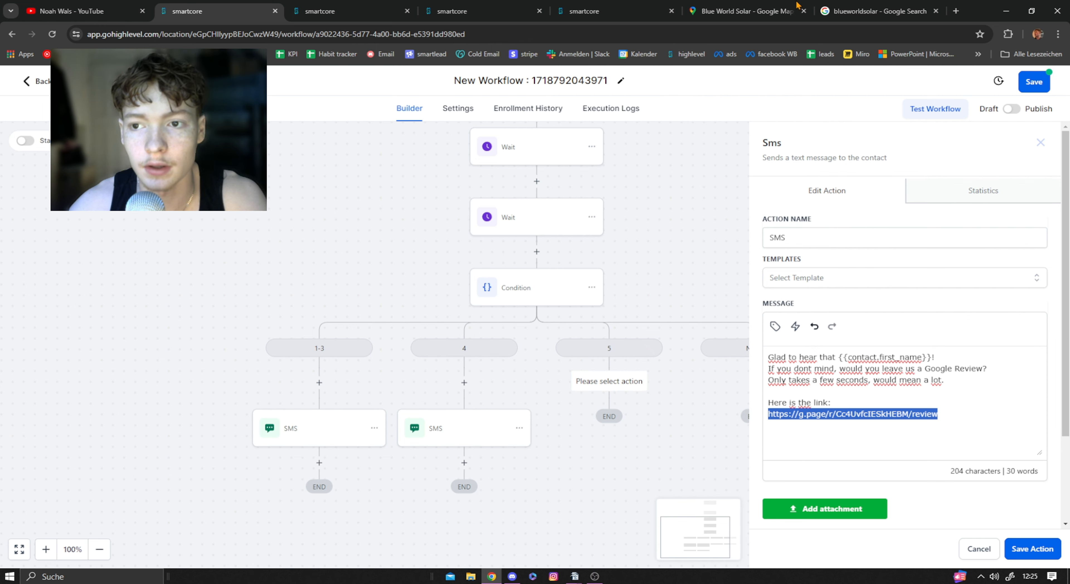
click(1032, 551)
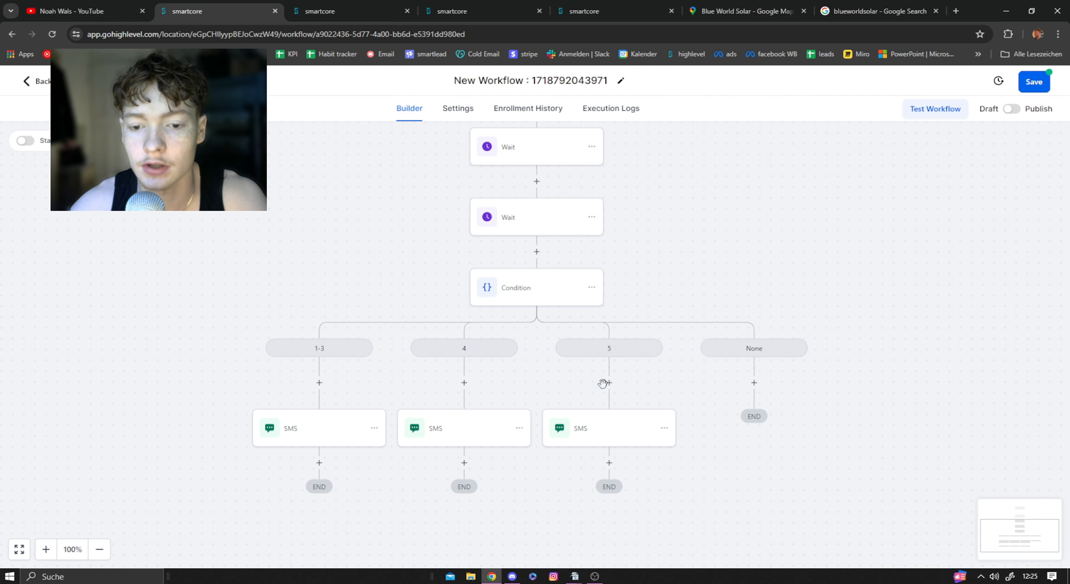
Step: Turn on the timeout in the Wait action that holds for a contact reply to the first SMS
scroll(620, 364, down, 1)
drag(689, 259, 514, 276)
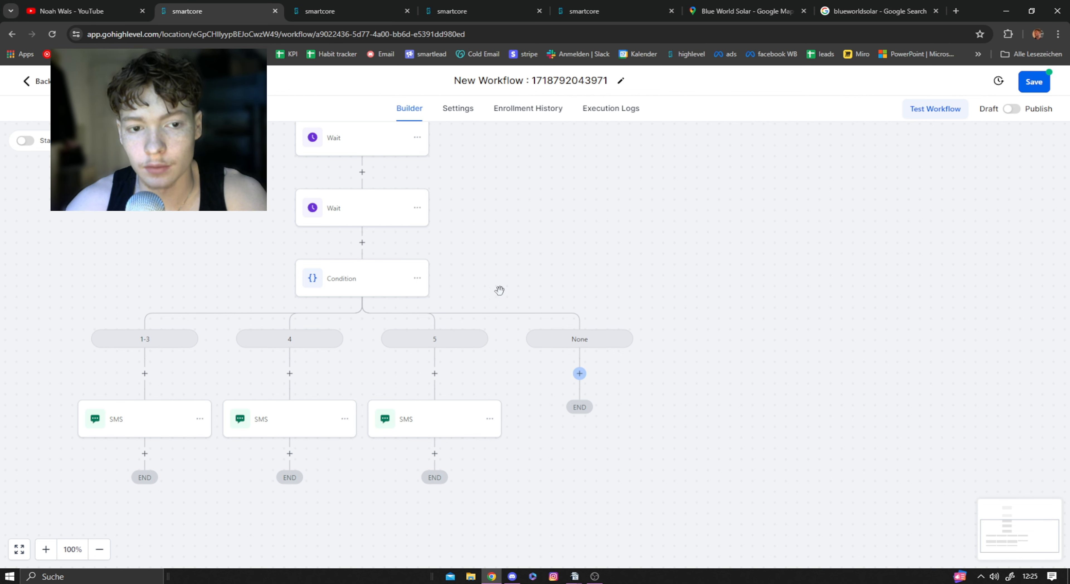
scroll(433, 222, up, 3)
click(355, 277)
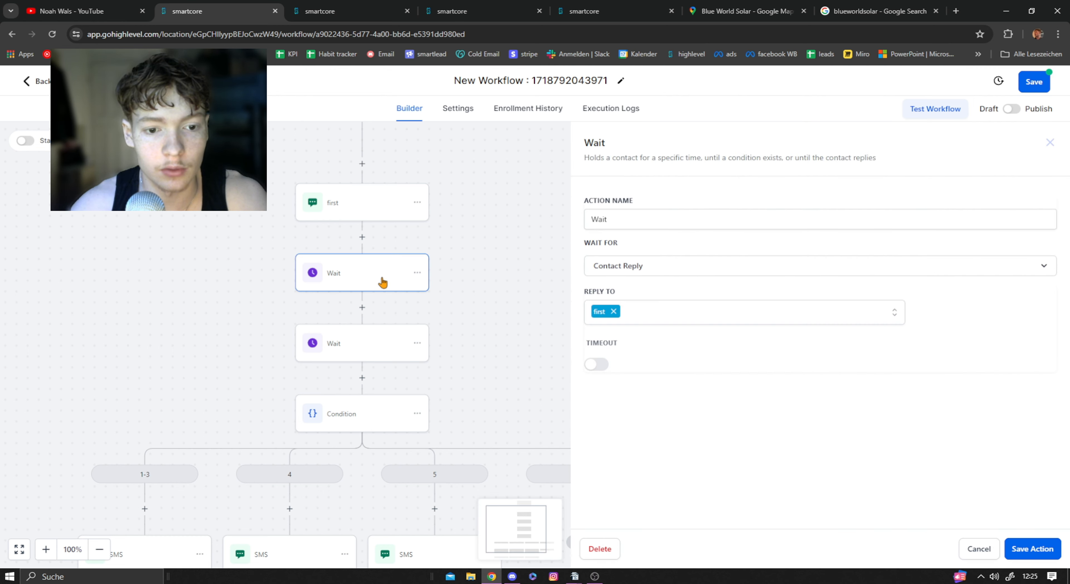
drag(529, 370, 599, 265)
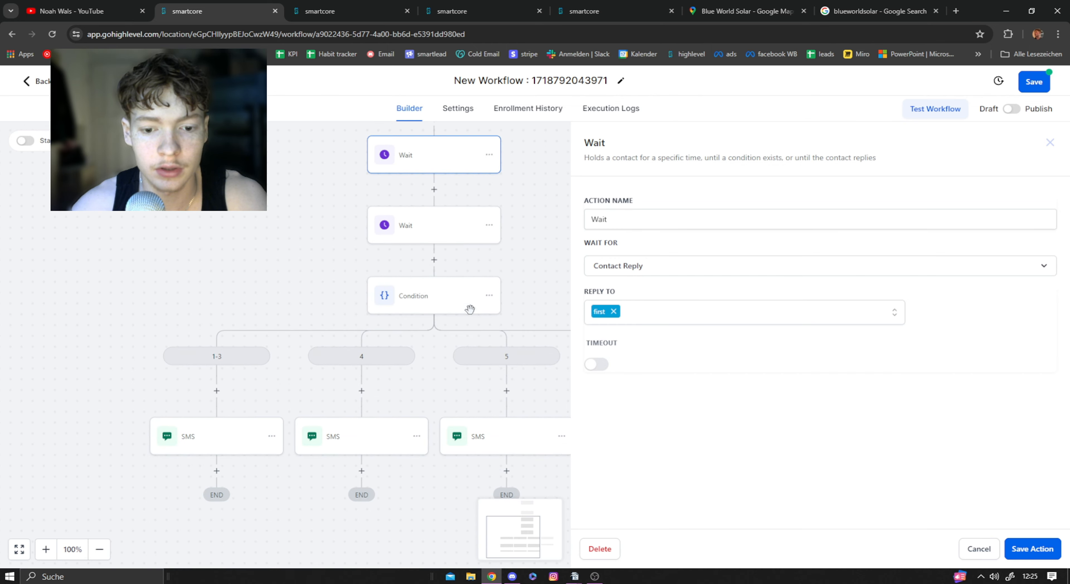
drag(457, 186, 357, 267)
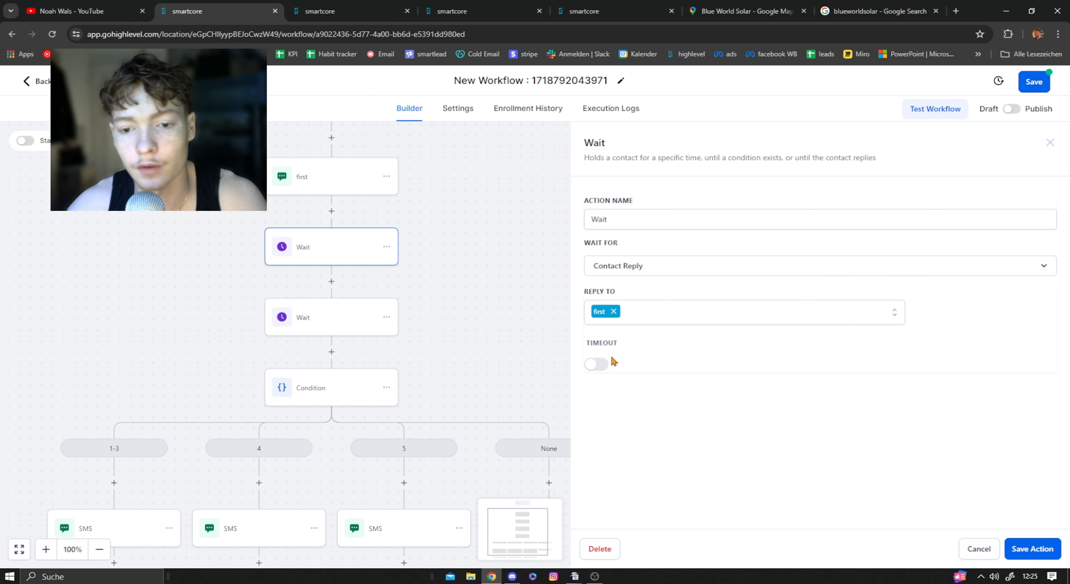
drag(587, 343, 632, 348)
click(632, 347)
click(597, 365)
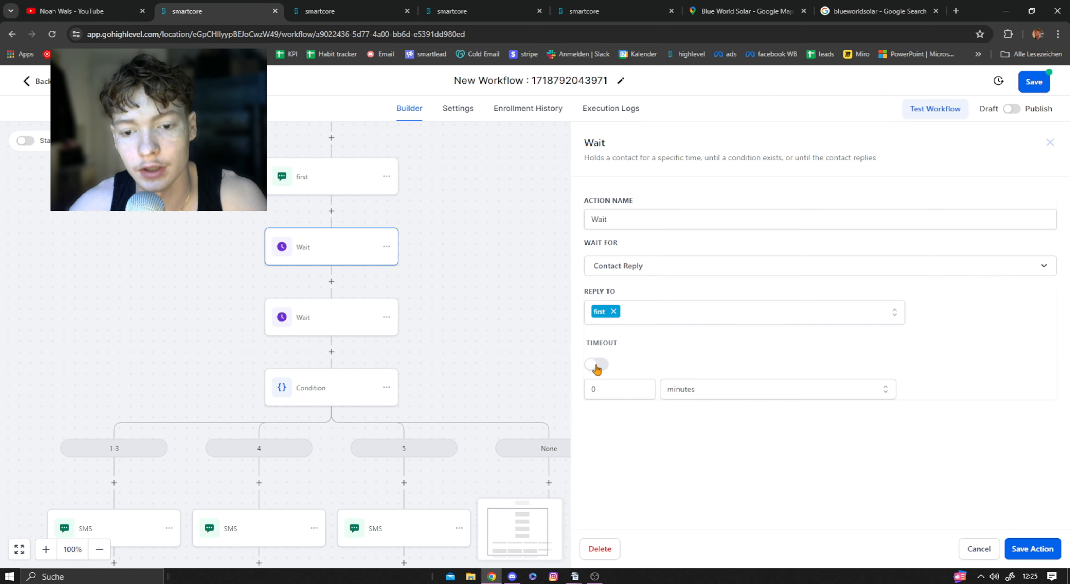
Step: Set the Wait action's timeout to 1 with days as the unit and save the action
click(609, 388)
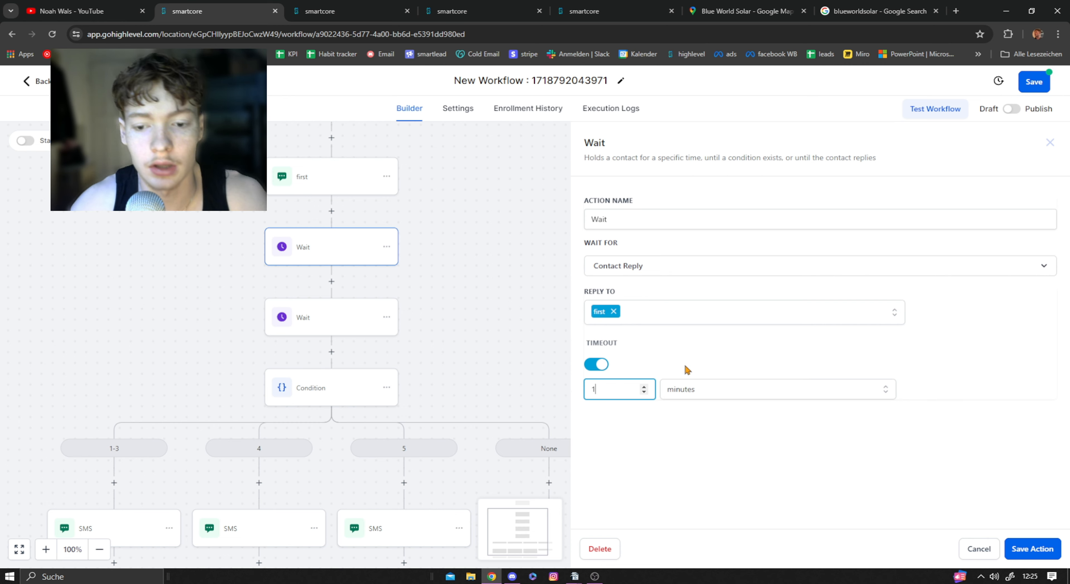
click(709, 389)
drag(596, 396, 578, 397)
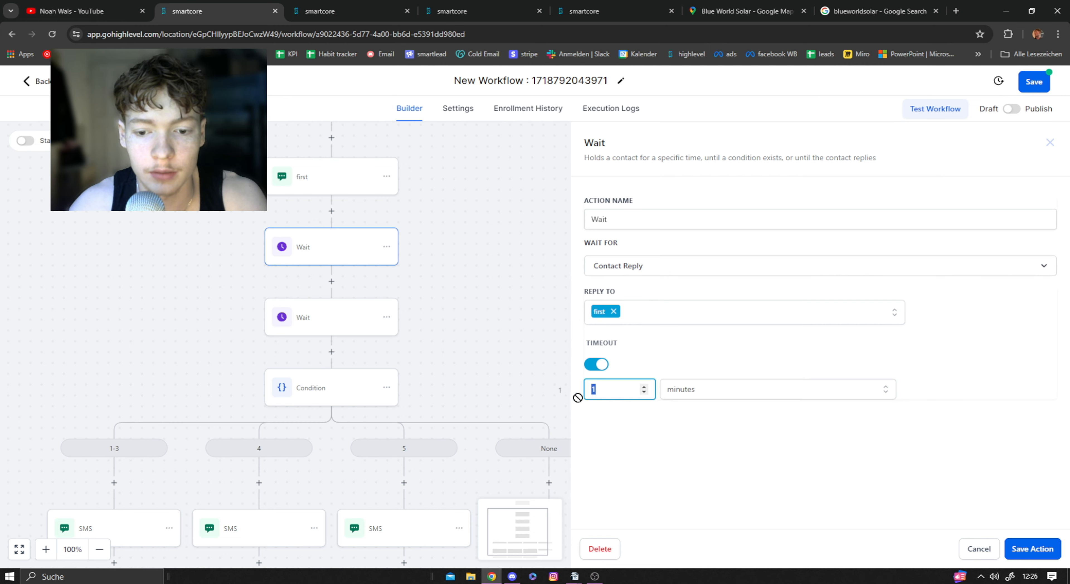
click(690, 393)
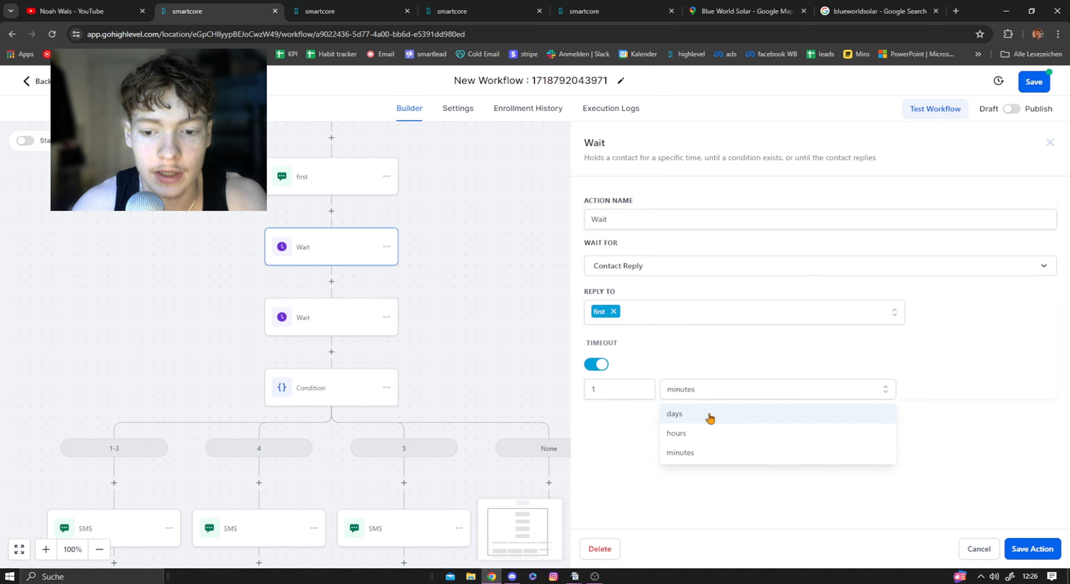
click(710, 416)
click(1040, 549)
Step: Add a Send SMS action under the Condition's None branch
scroll(366, 150, down, 3)
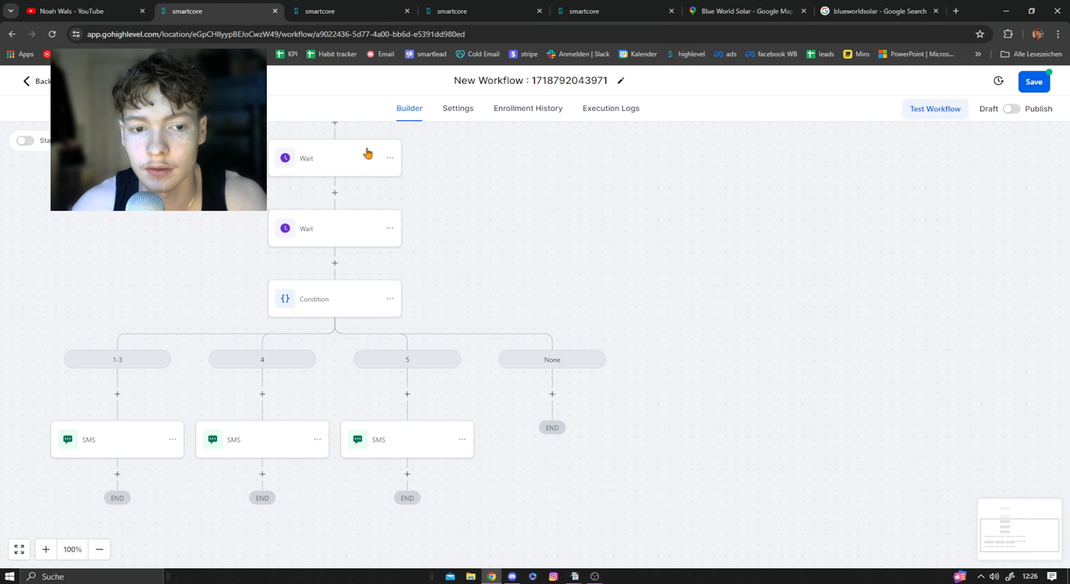
scroll(400, 311, up, 1)
drag(399, 310, 354, 226)
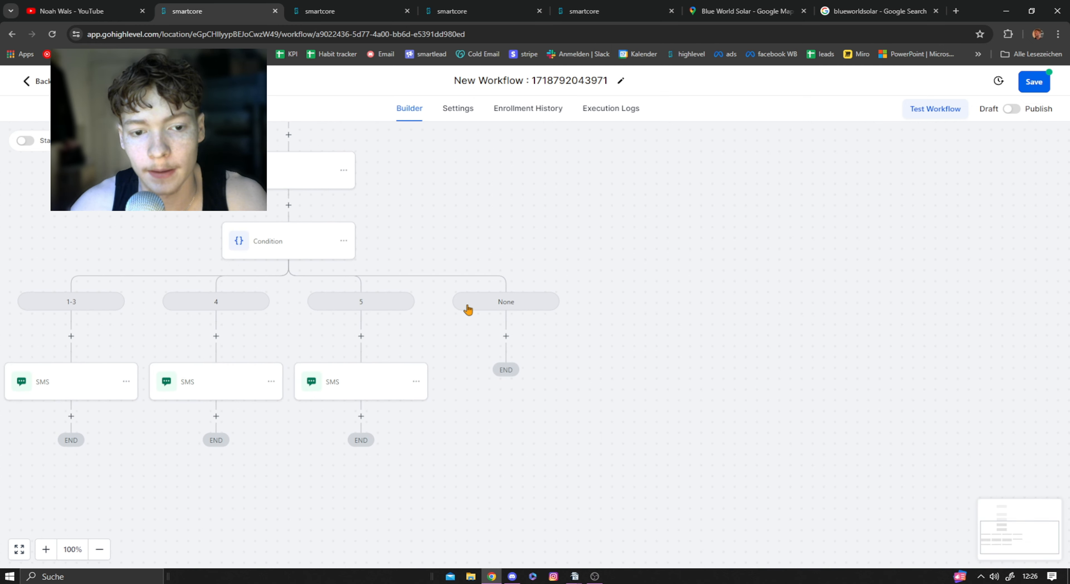
drag(491, 244, 449, 254)
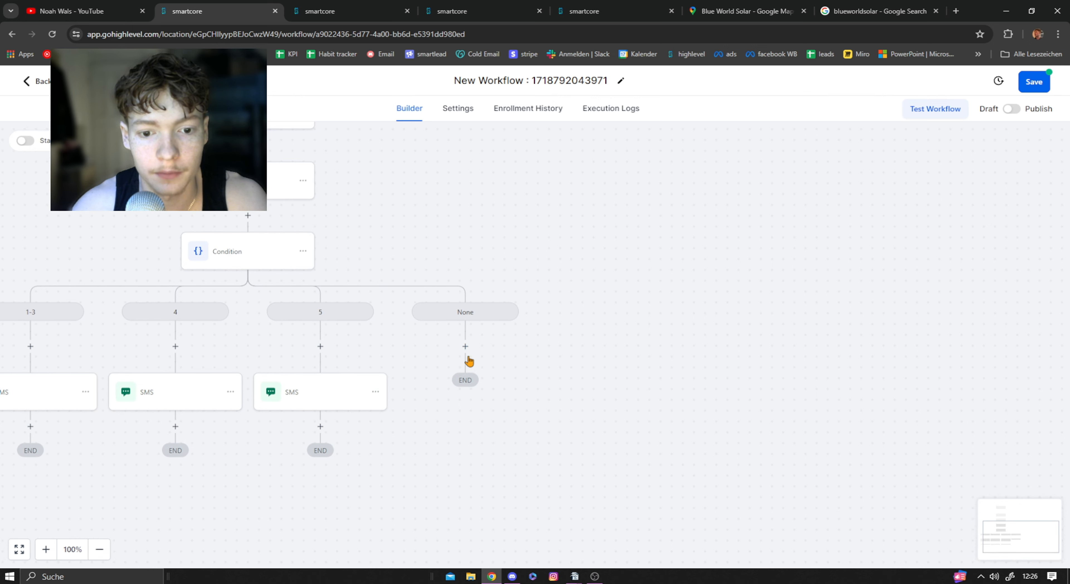
click(466, 346)
text(sms)
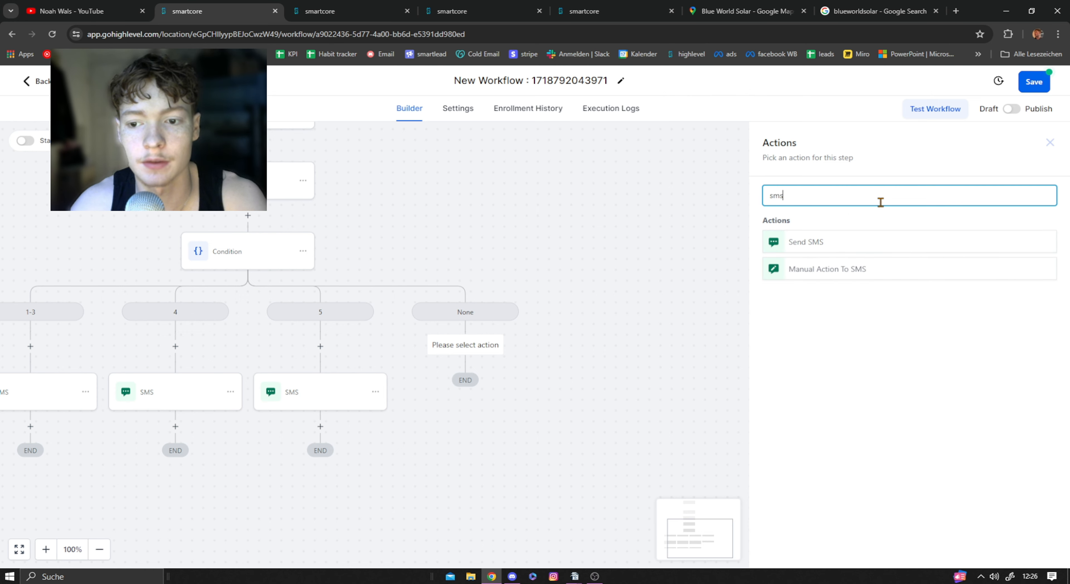
click(841, 243)
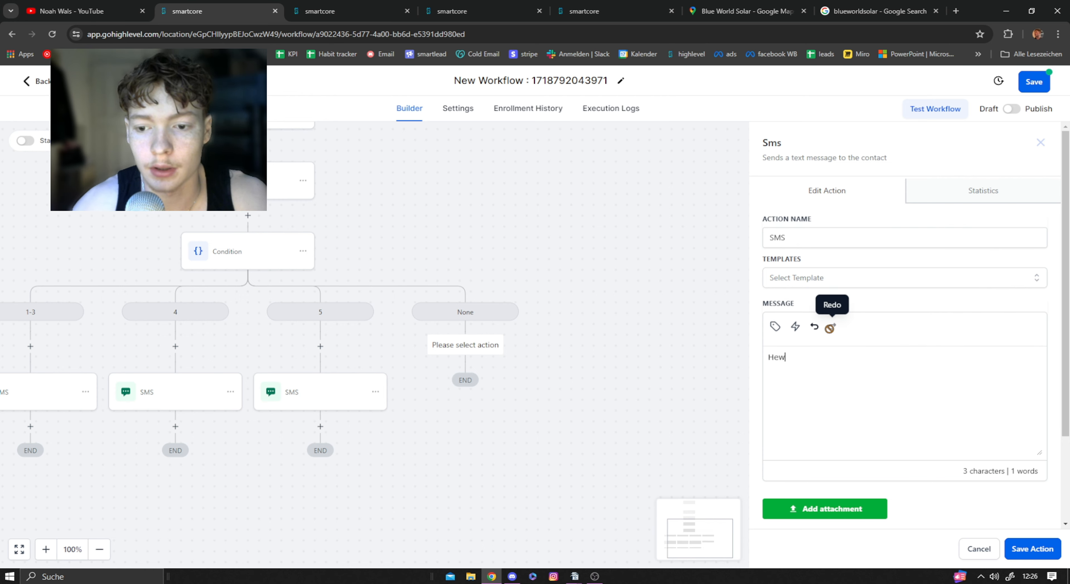
Step: Begin the None branch's SMS message with "Hey" followed by the contact's First Name custom value
text(y)
click(775, 326)
click(712, 114)
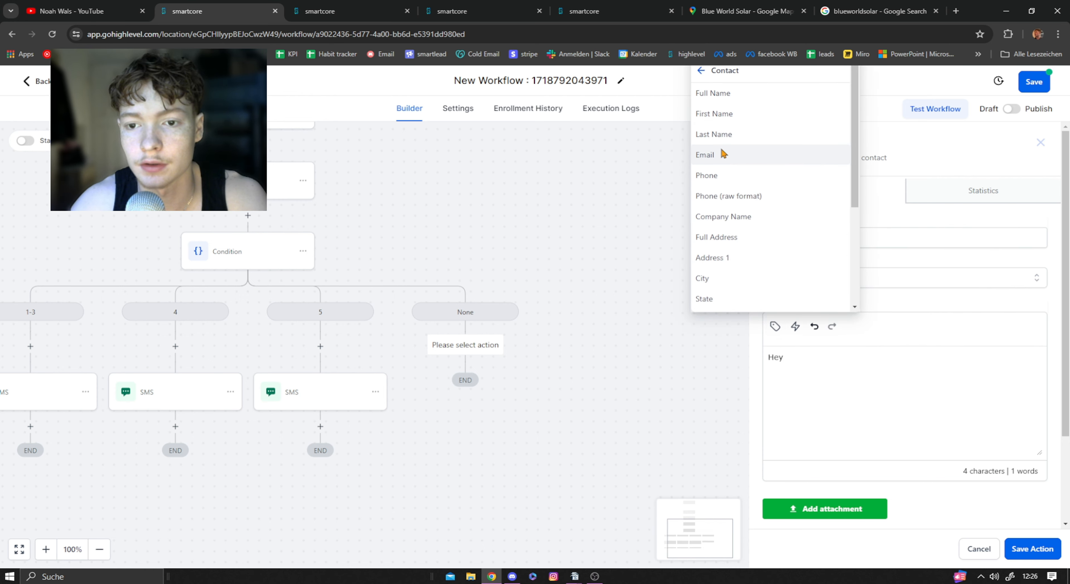
click(731, 115)
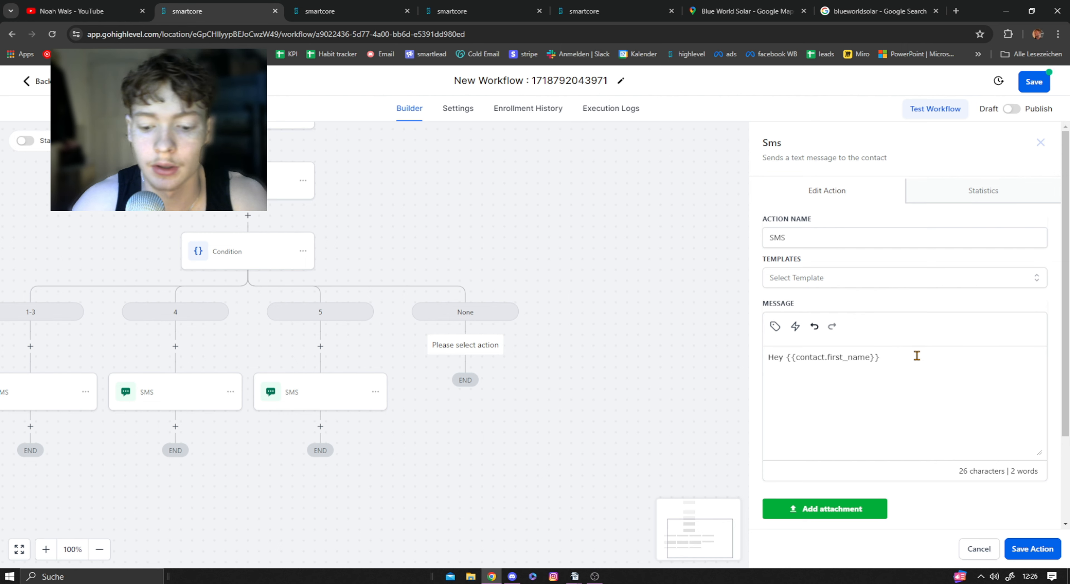
Step: Complete the SMS with ", did you get my message? Would really help a lot if you could give me some feedback!" and save the action
text(, did you be)
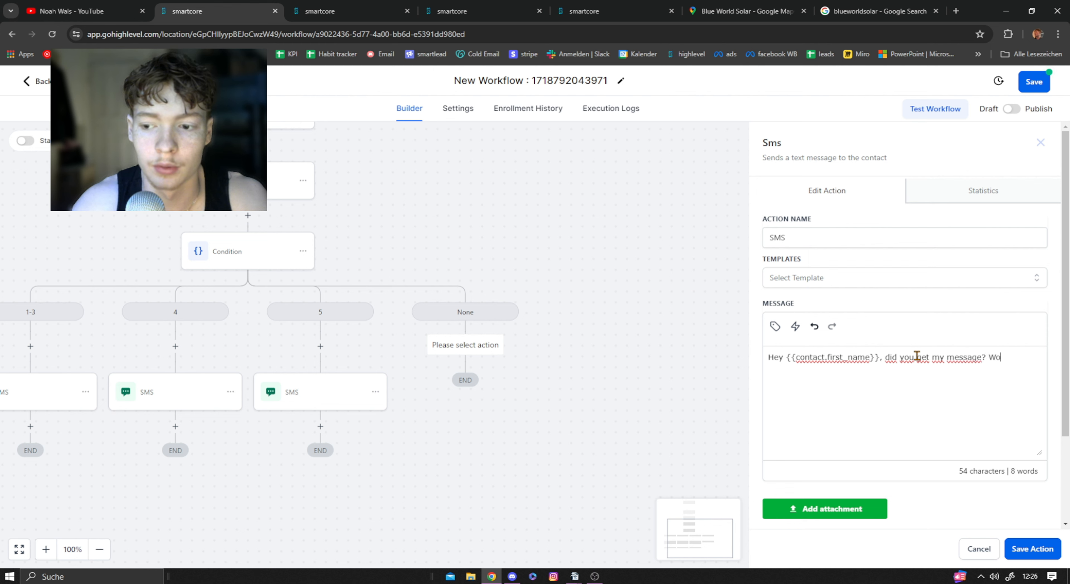
text( really mean a lot if you)
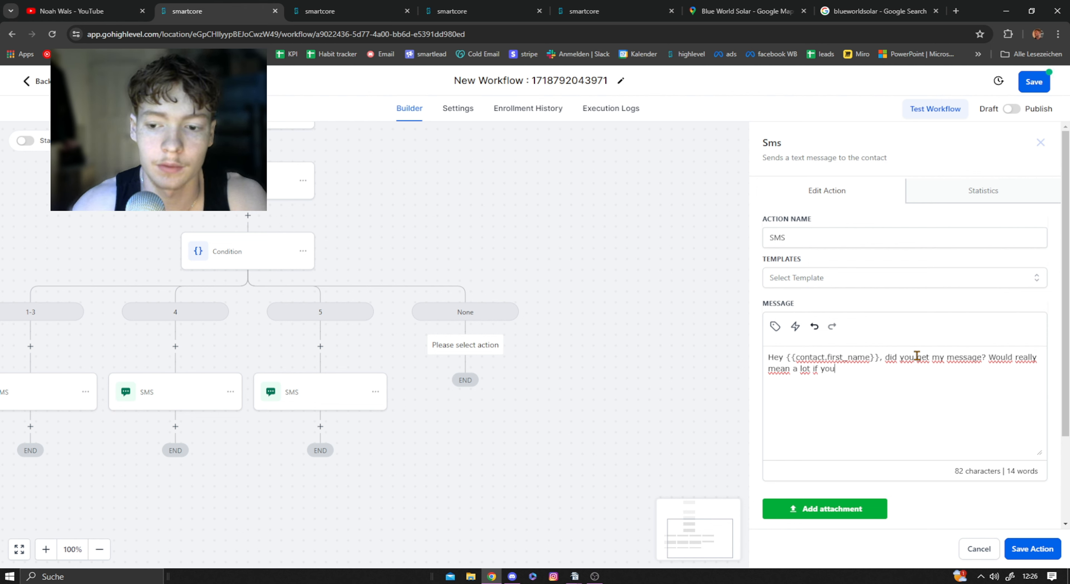
key(BackSpace)
key(BackSpace)
key(BackSpace)
key(BackSpace)
key(BackSpace)
key(BackSpace)
key(BackSpace)
key(BackSpace)
key(BackSpace)
key(BackSpace)
key(BackSpace)
key(BackSpace)
key(BackSpace)
key(BackSpace)
key(BackSpace)
key(BackSpace)
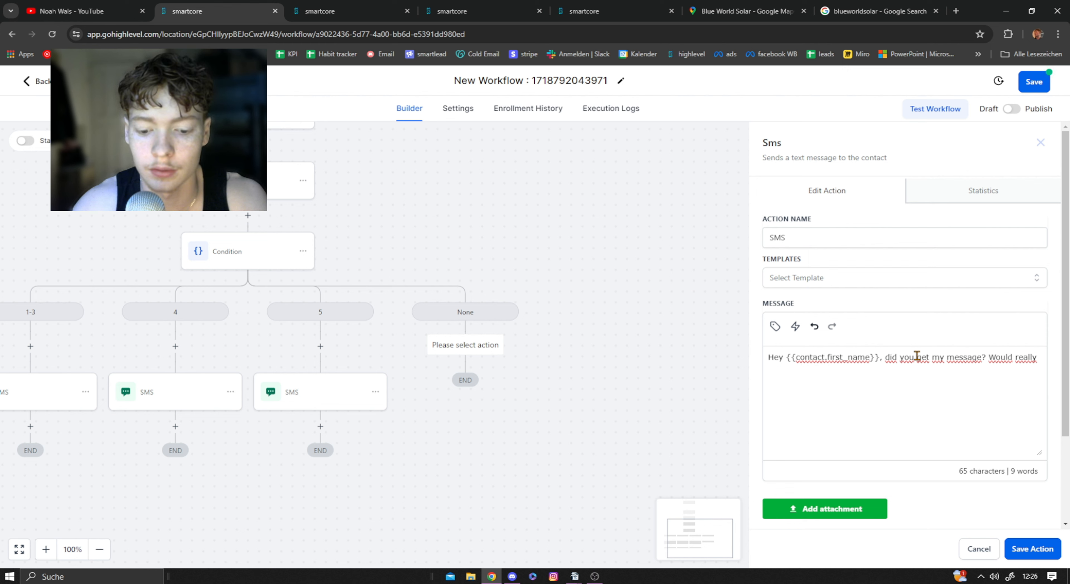
text(help a)
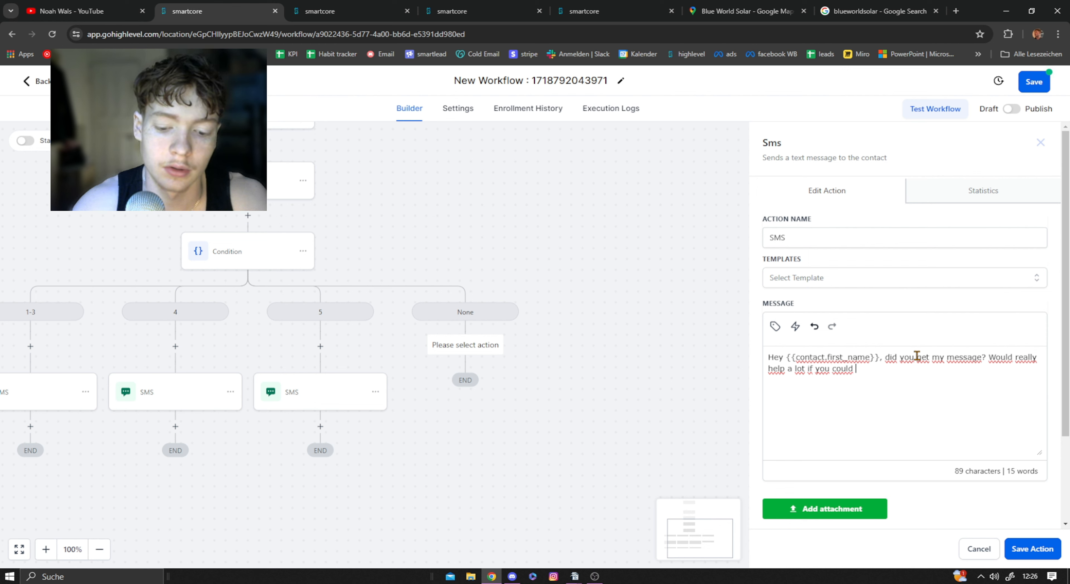
text(lot if you could give me some feedback!)
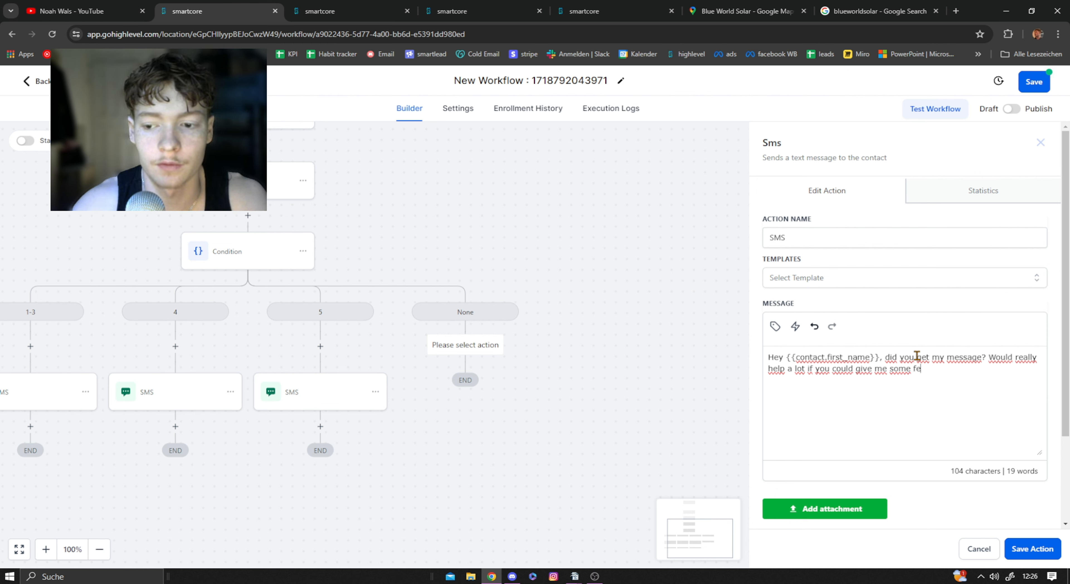
click(1035, 549)
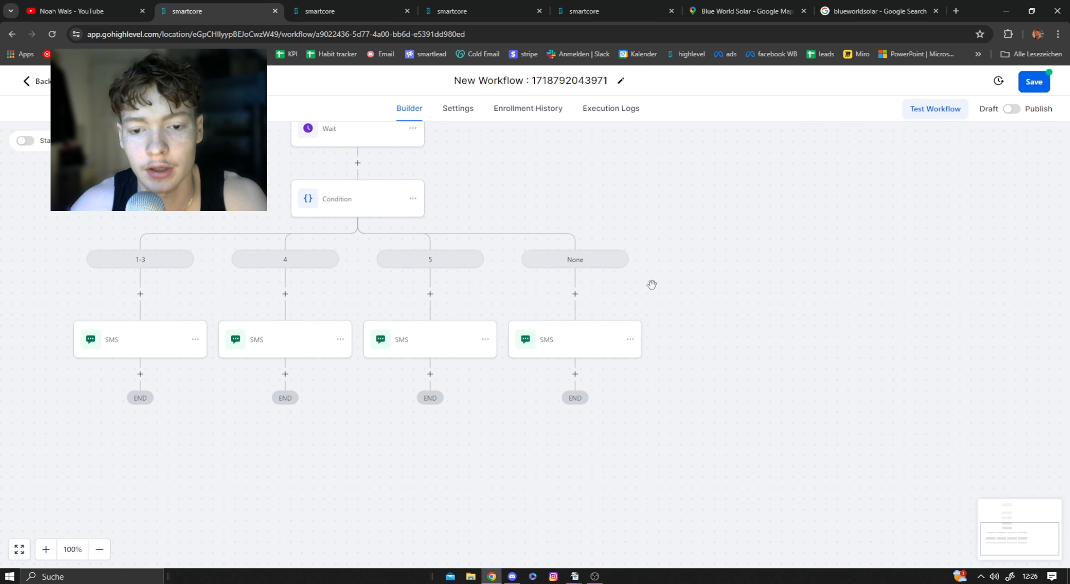
Step: Add a Wait action below the SMS in the None branch
click(575, 373)
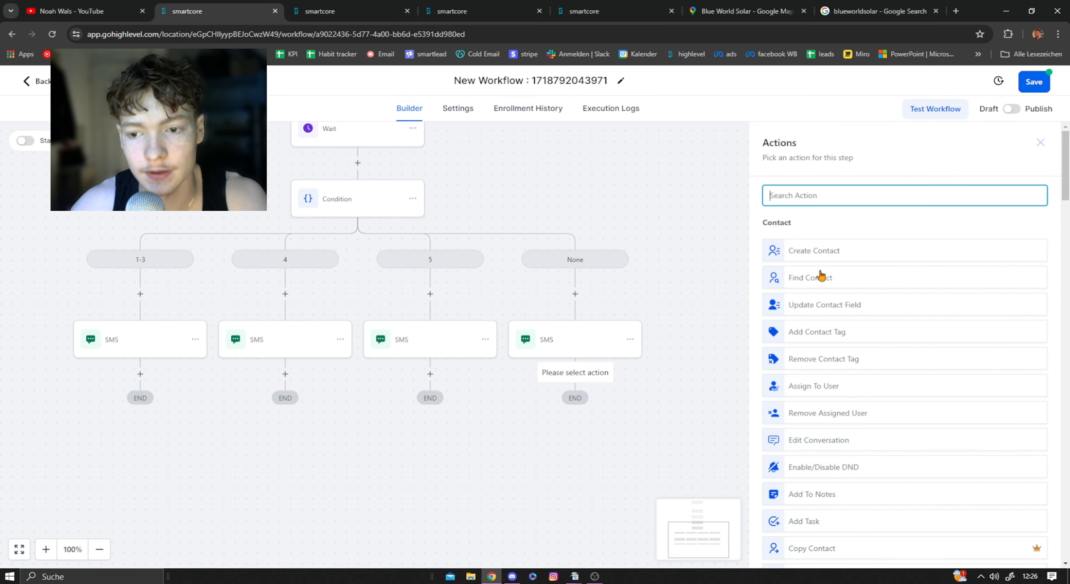
text(wait)
click(847, 250)
Step: Set the new Wait action to wait for a Contact Reply to the SMS step and save the action
click(670, 272)
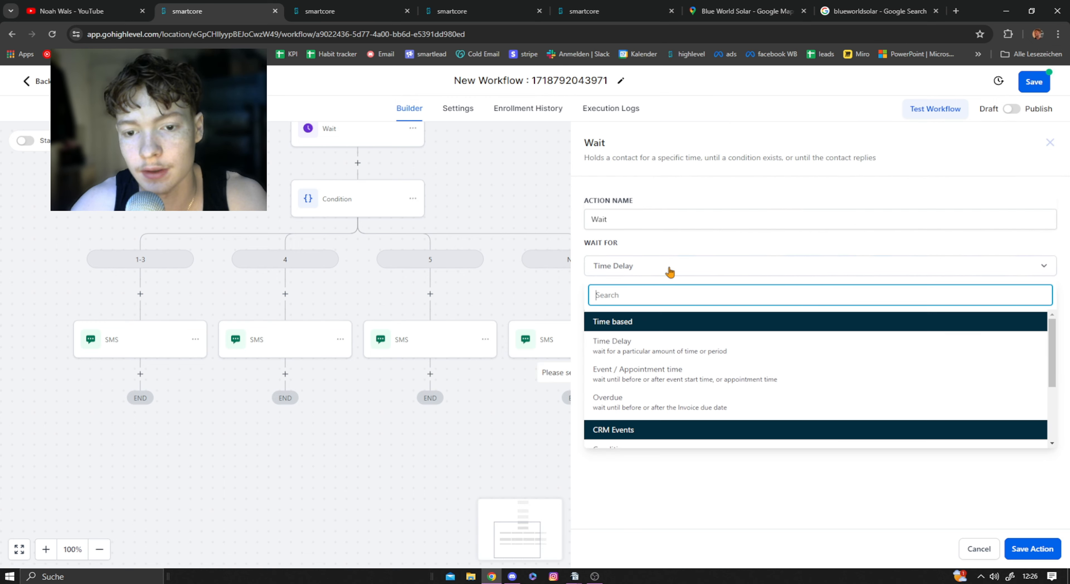
scroll(643, 393, down, 3)
click(642, 376)
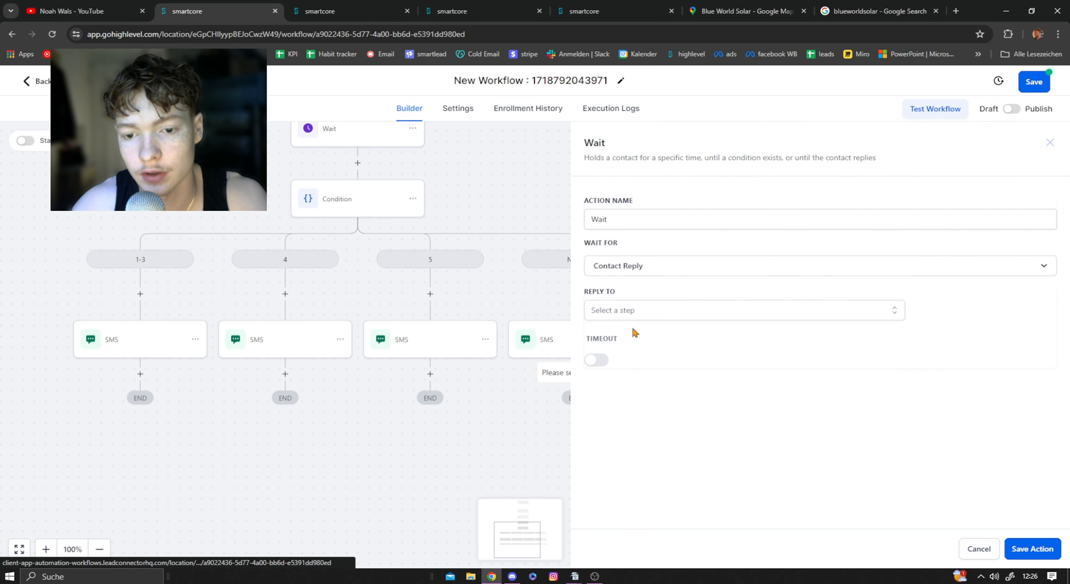
click(615, 318)
click(622, 378)
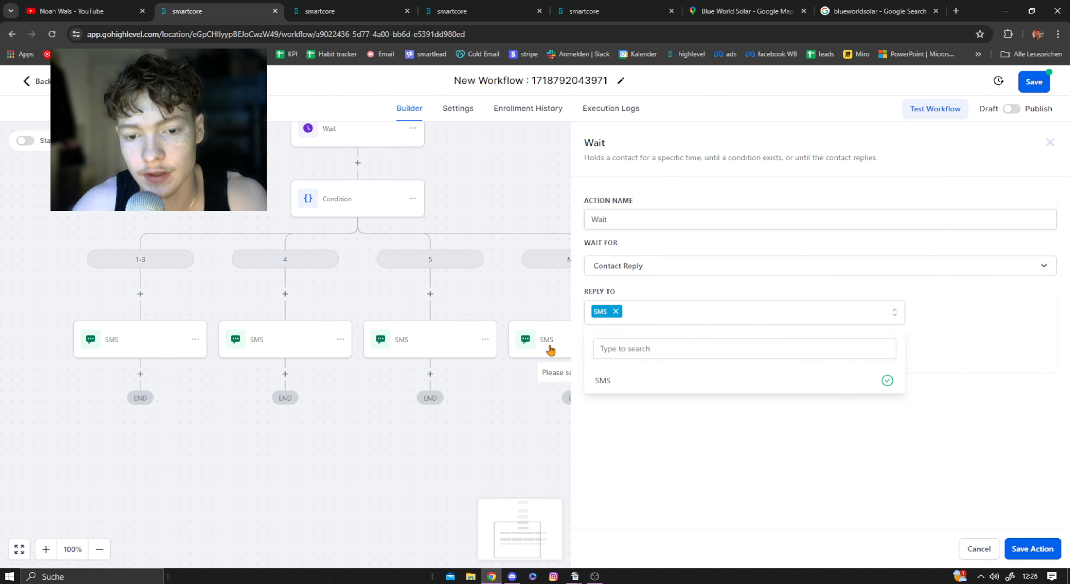
click(644, 405)
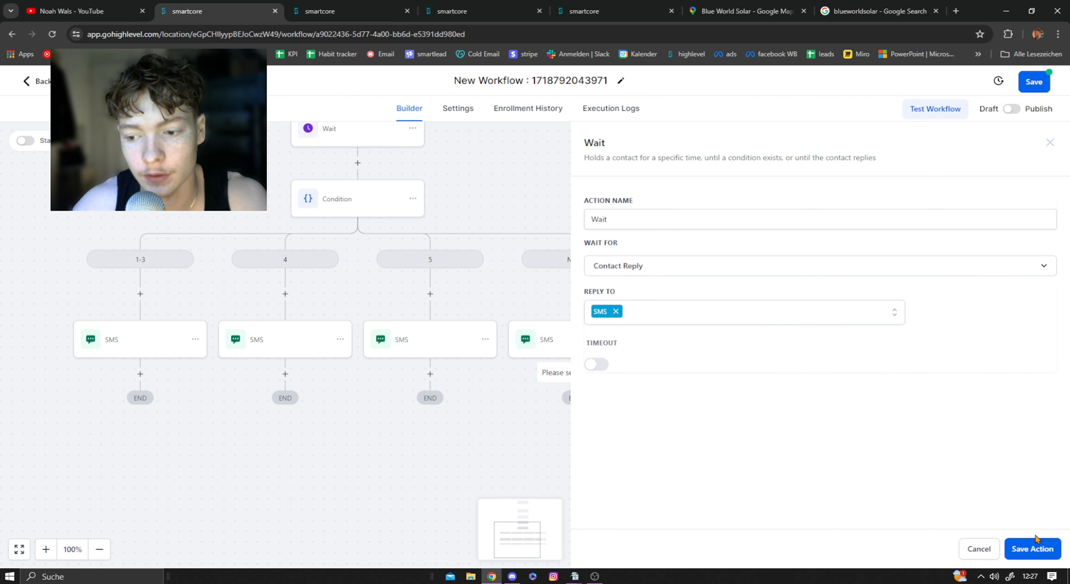
click(1036, 553)
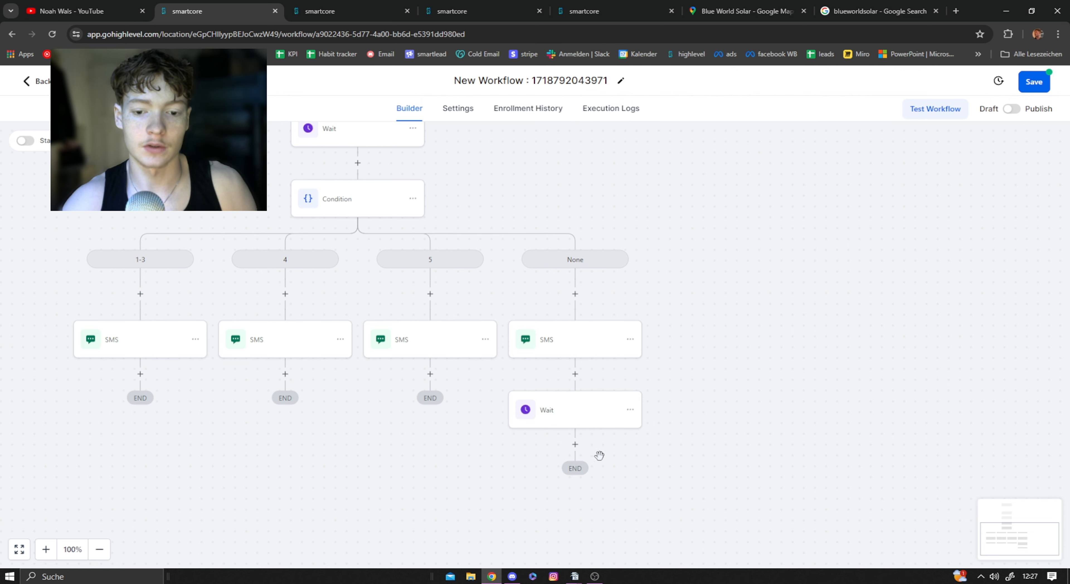
Step: Add a Go To action below the None branch's Wait, with the point directly above the Condition as its destination
click(575, 444)
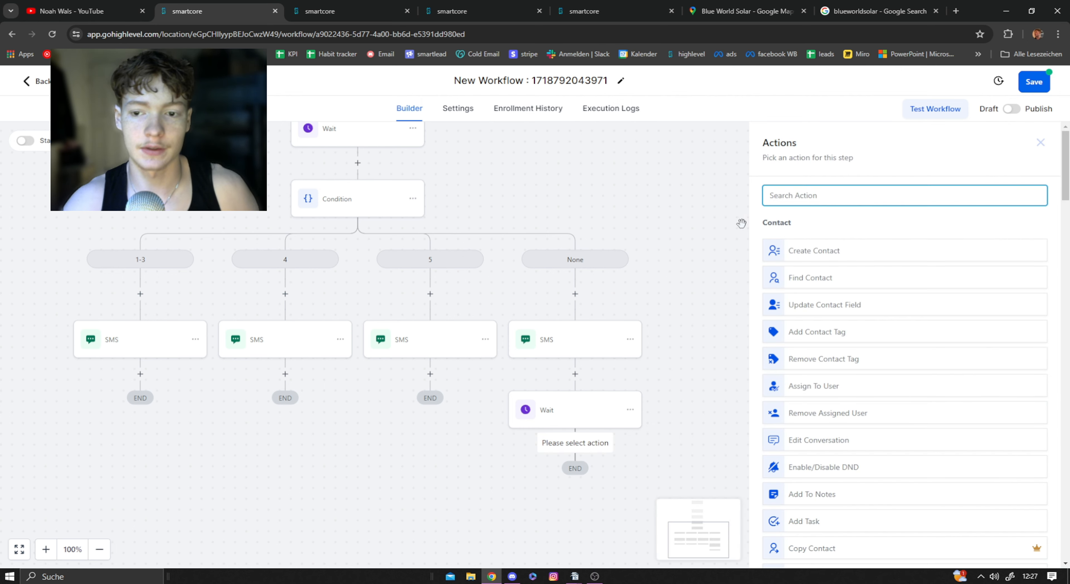
text(go)
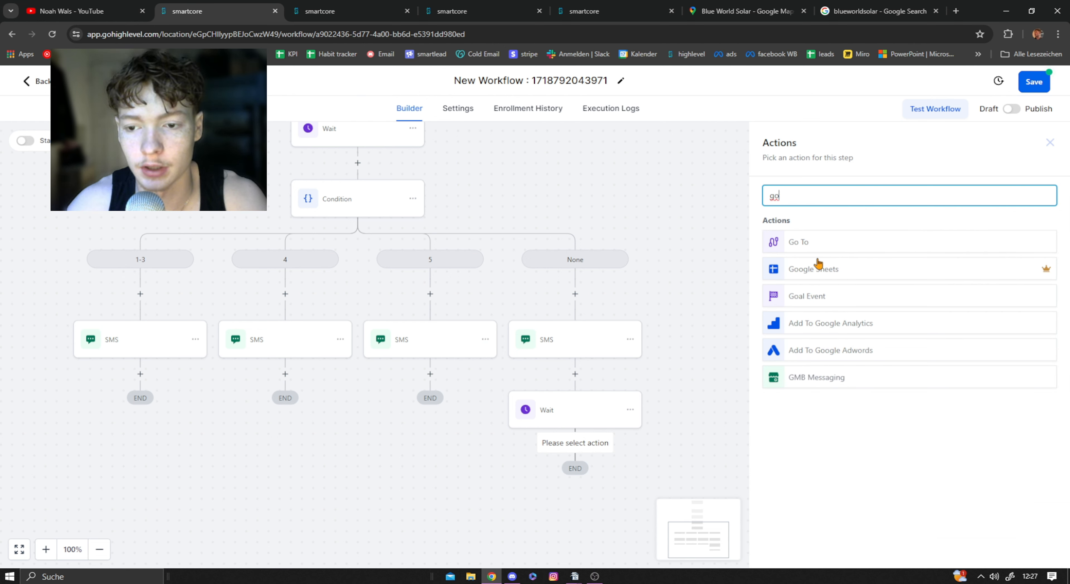
click(821, 245)
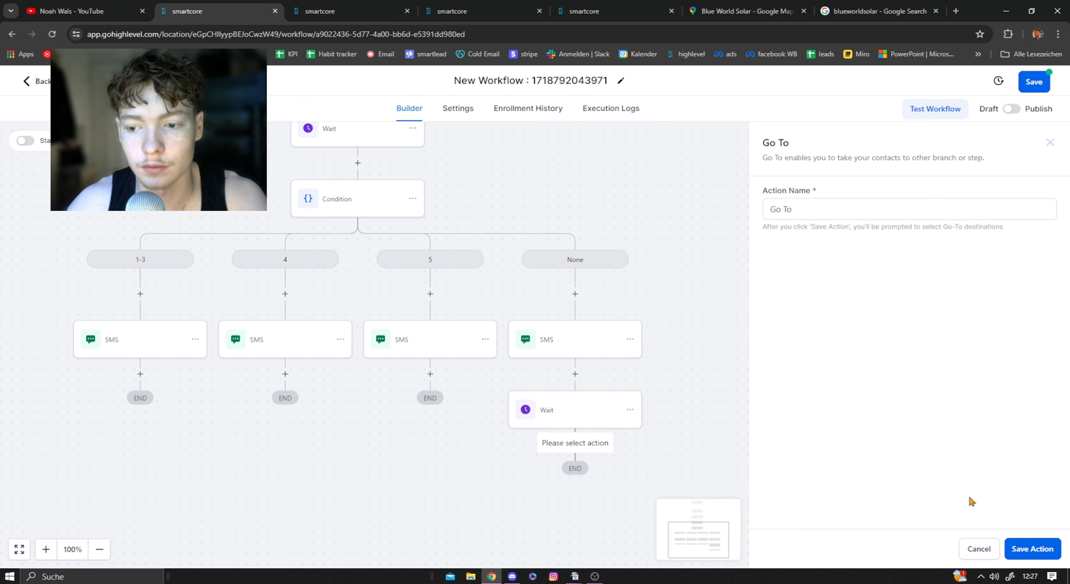
drag(547, 179, 618, 211)
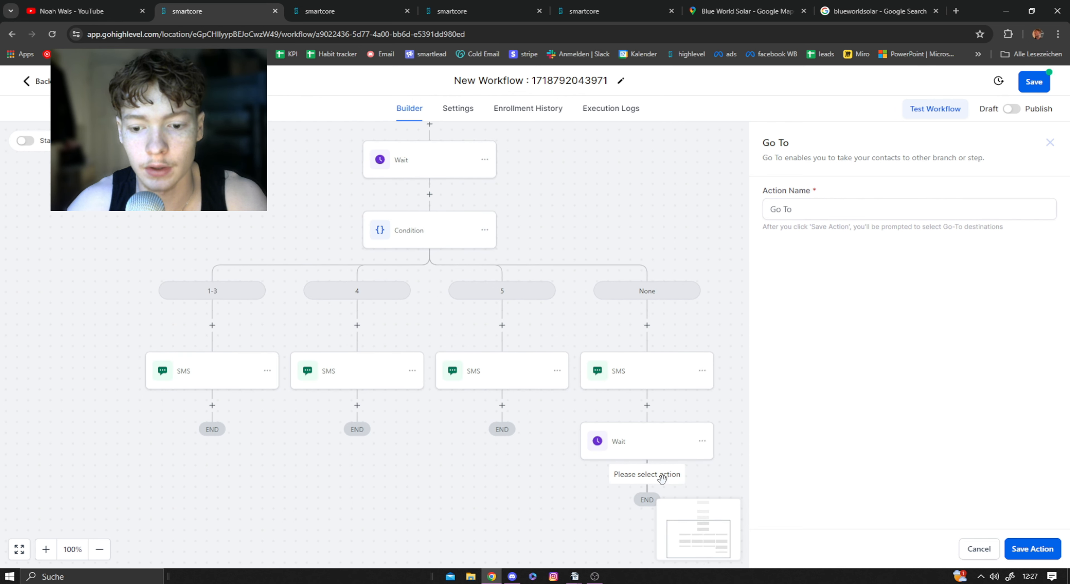
click(825, 216)
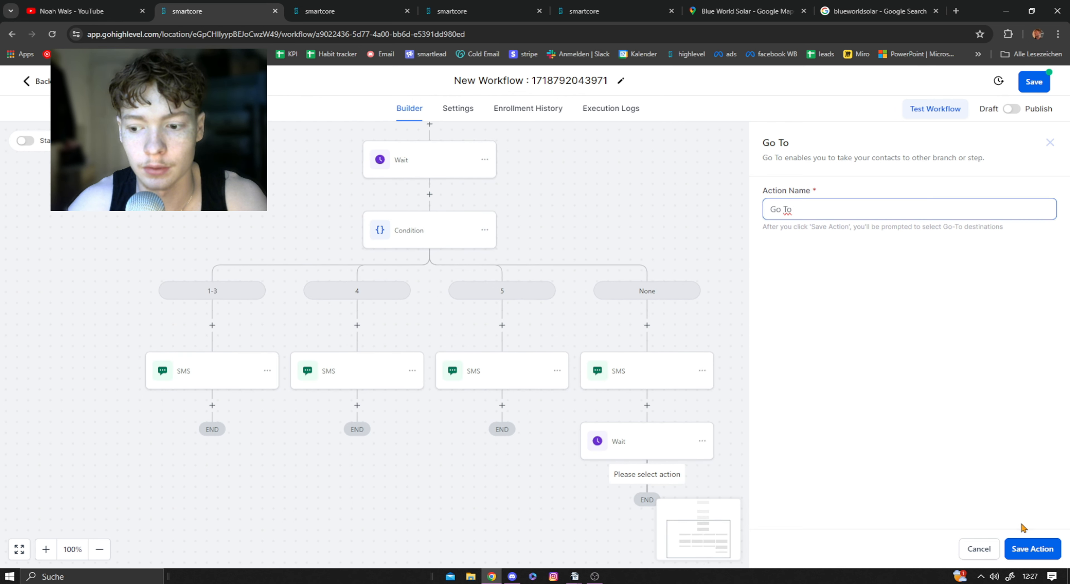
click(1036, 548)
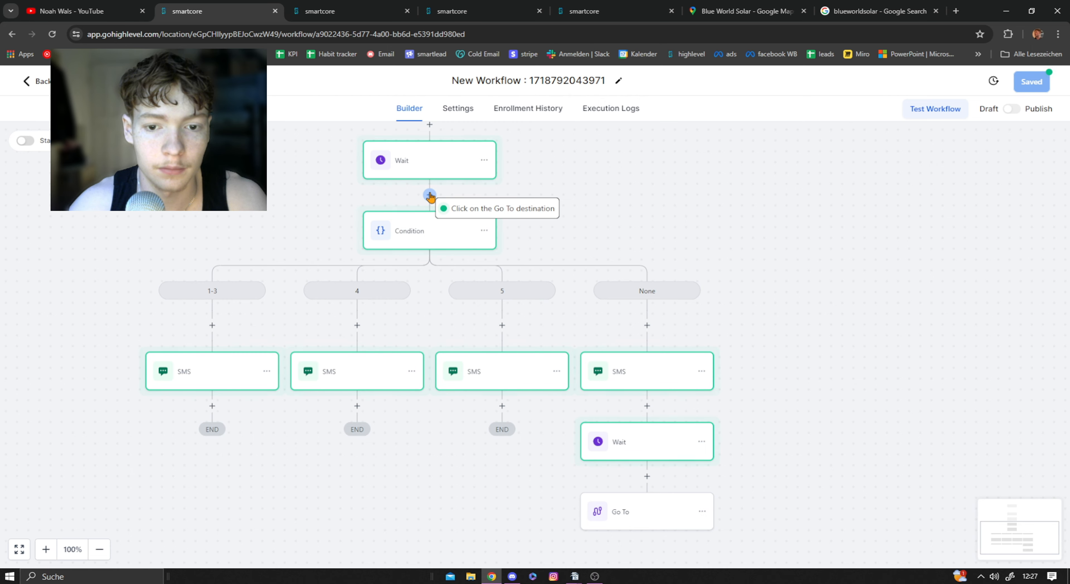
click(430, 196)
Step: Review the Go To connection and the settings of the None branch's SMS and Wait actions
drag(714, 216, 650, 190)
scroll(692, 276, down, 1)
scroll(692, 276, up, 1)
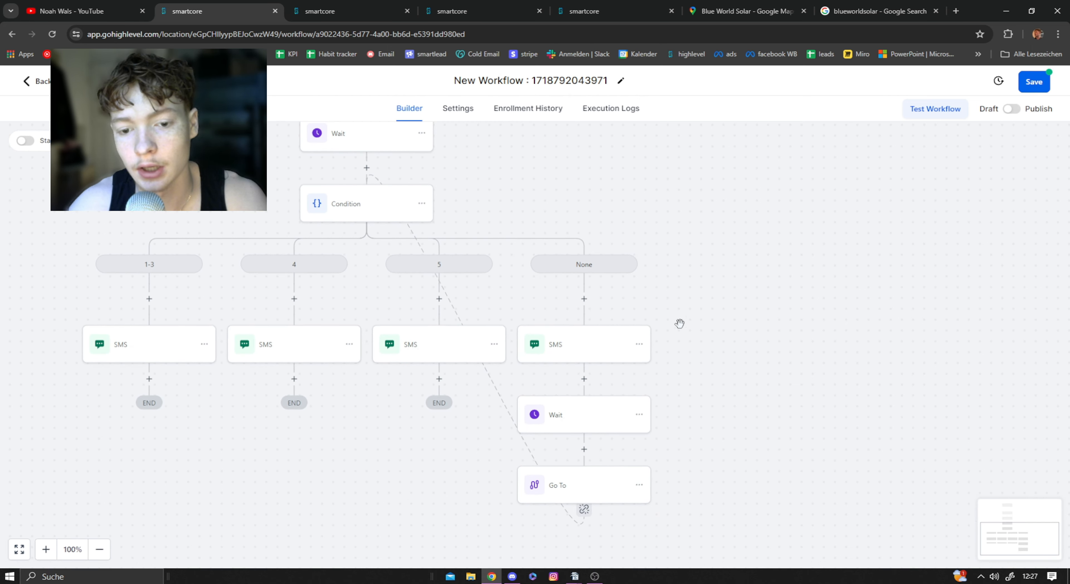
scroll(609, 298, down, 1)
click(609, 299)
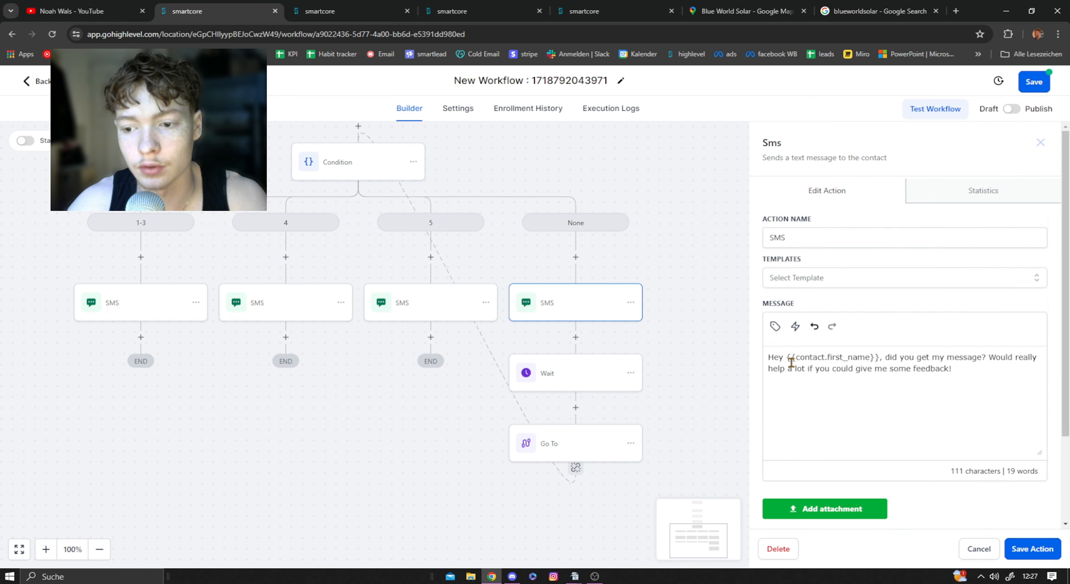
scroll(636, 311, down, 1)
click(576, 353)
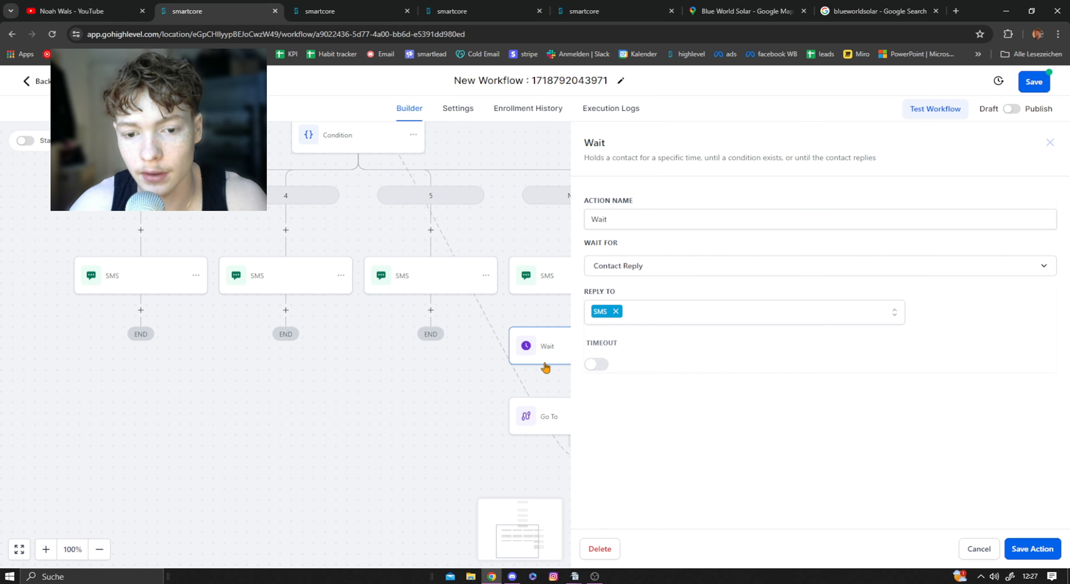
click(1050, 142)
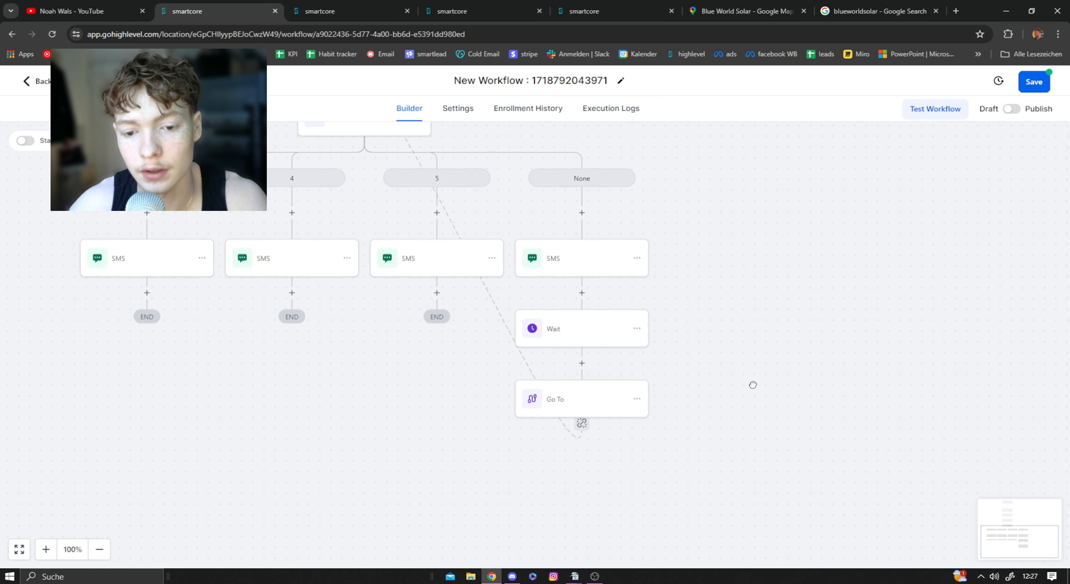
scroll(501, 315, up, 3)
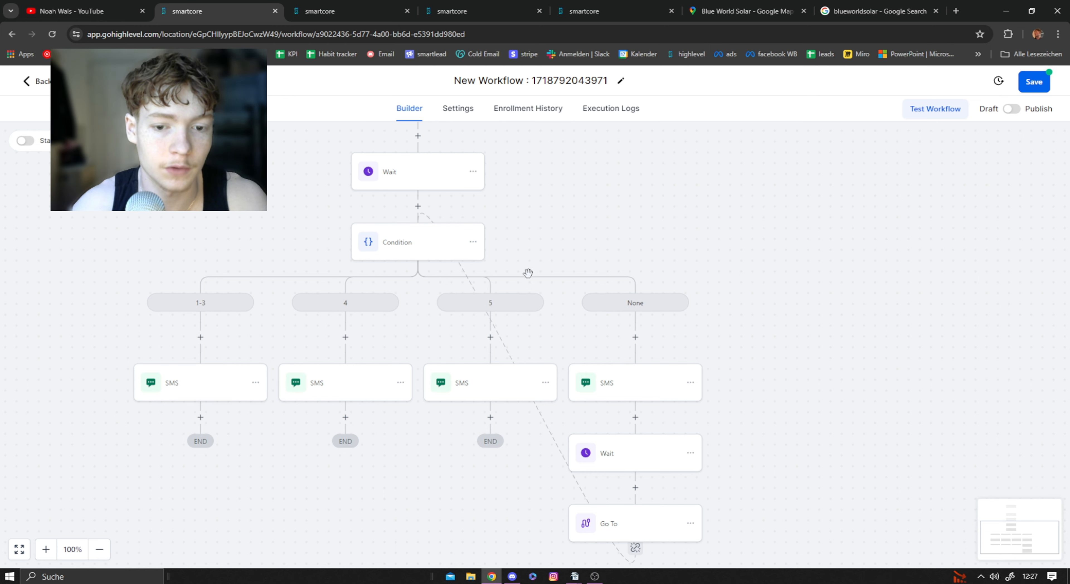
Step: Append "How many stars would you give us?" to the None branch's SMS message and save the action
scroll(768, 374, down, 1)
click(610, 329)
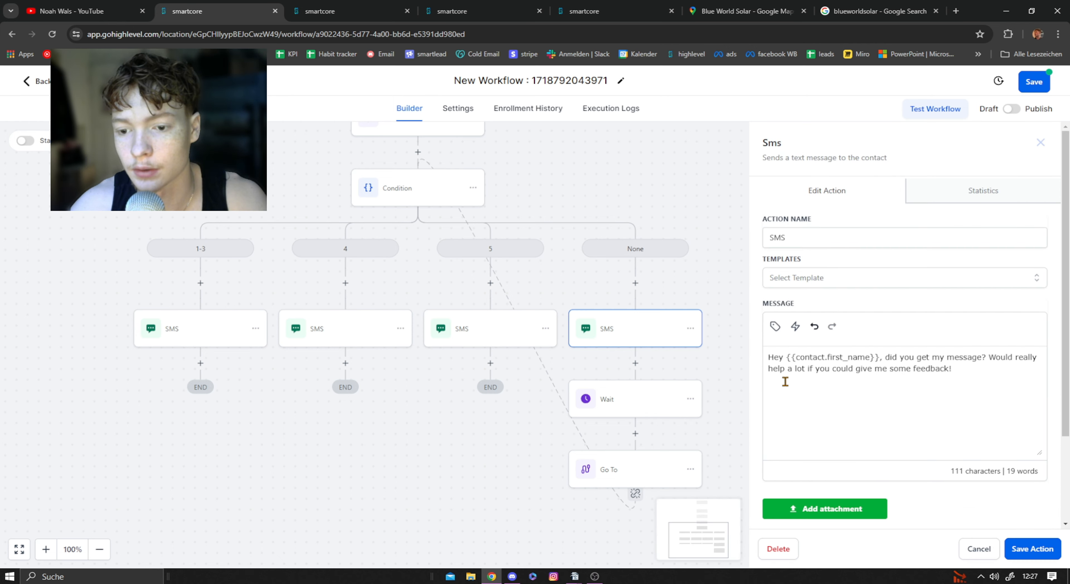
click(984, 366)
text(How )
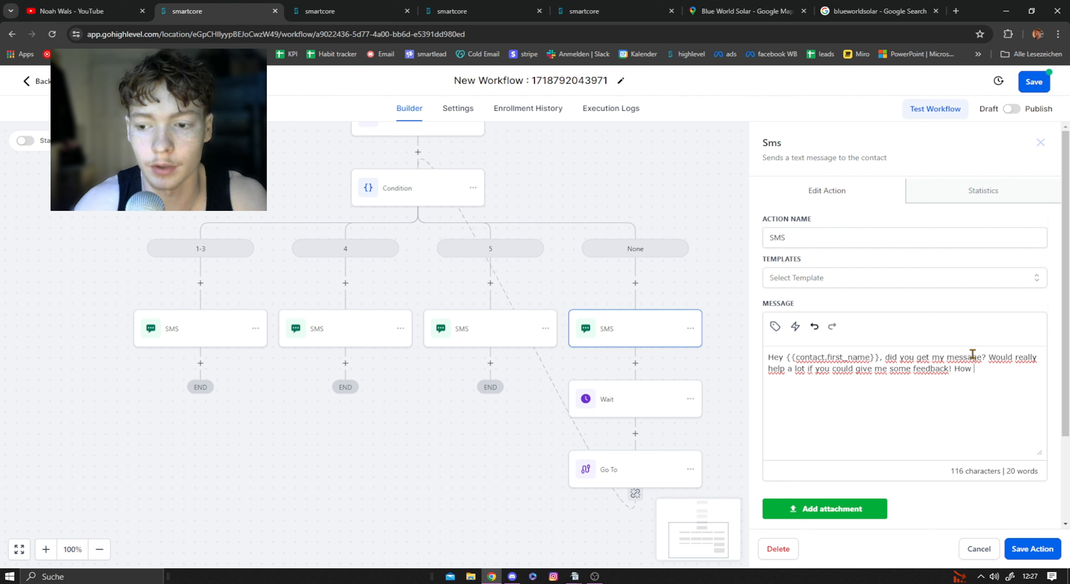
text(many stars woul)
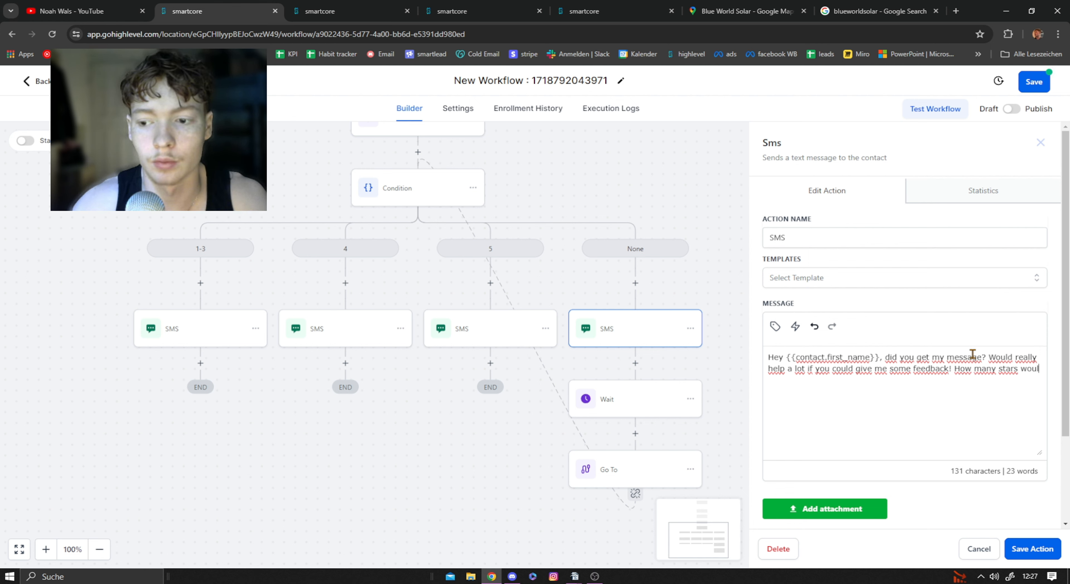
text(d you )
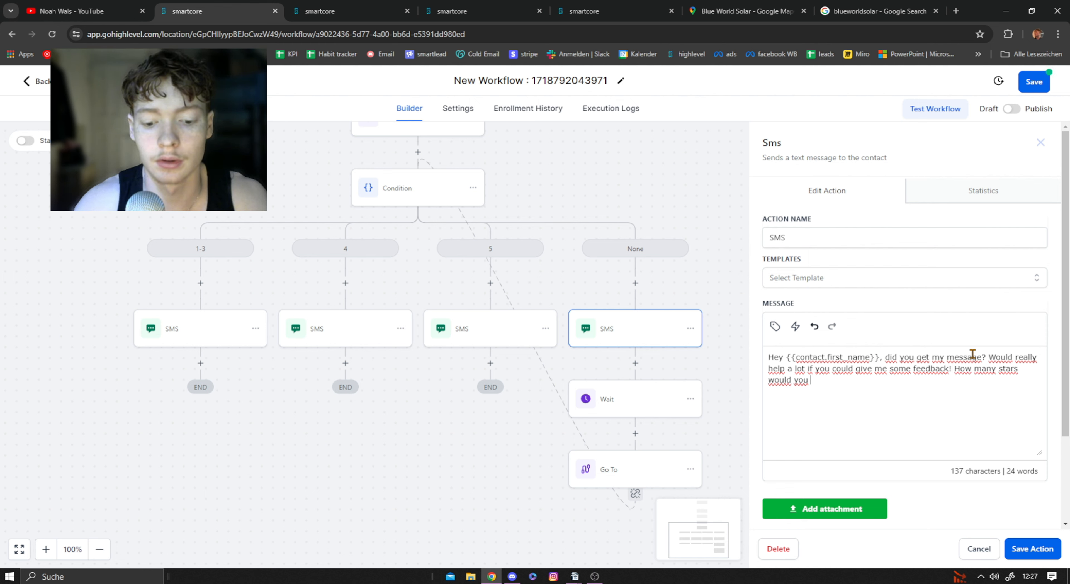
text(give us?)
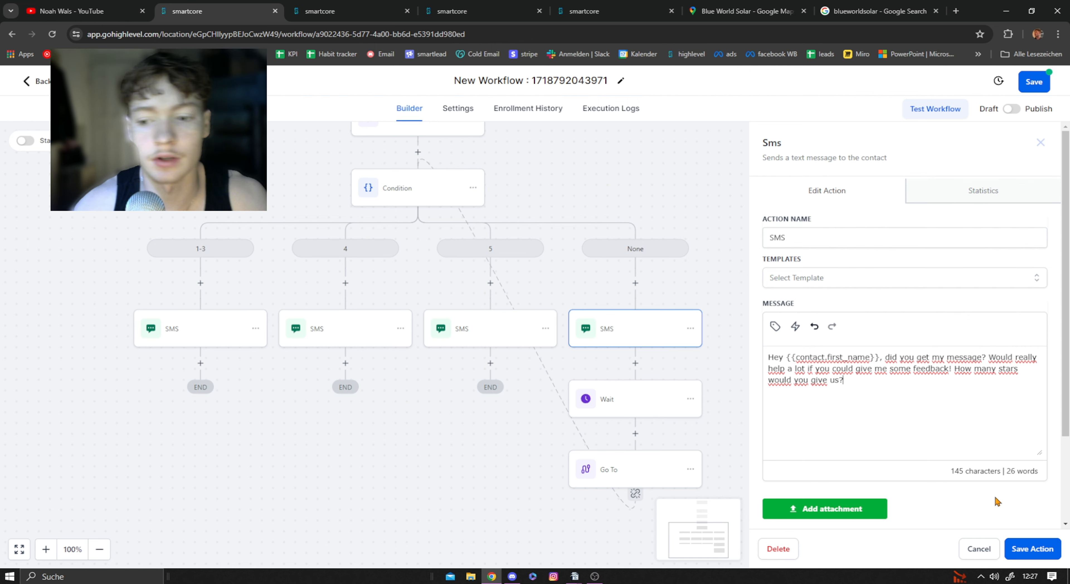
click(1045, 547)
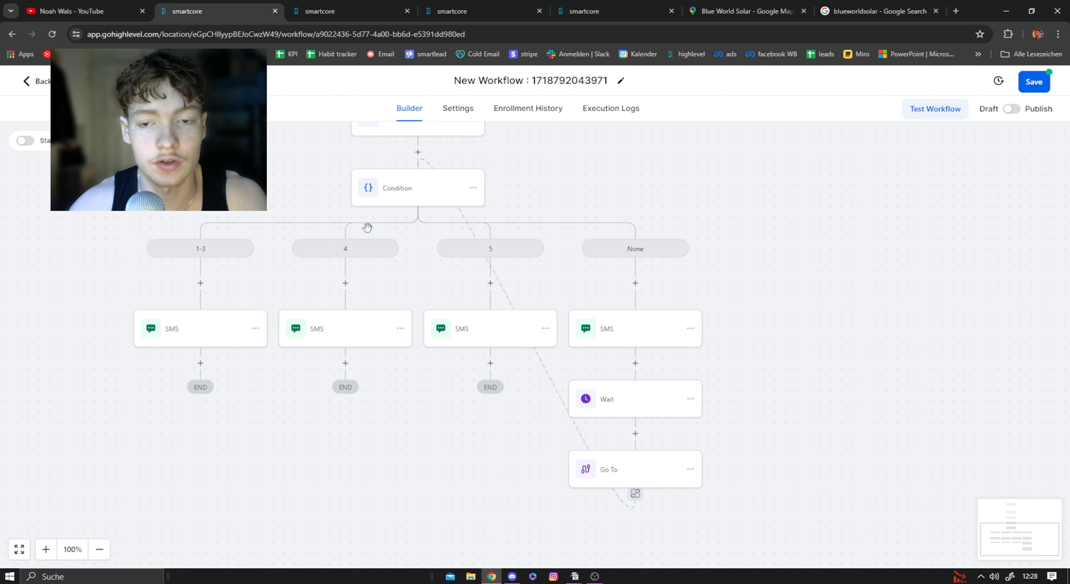
Step: Save the completed workflow and switch it from Draft to Publish
drag(694, 242, 710, 337)
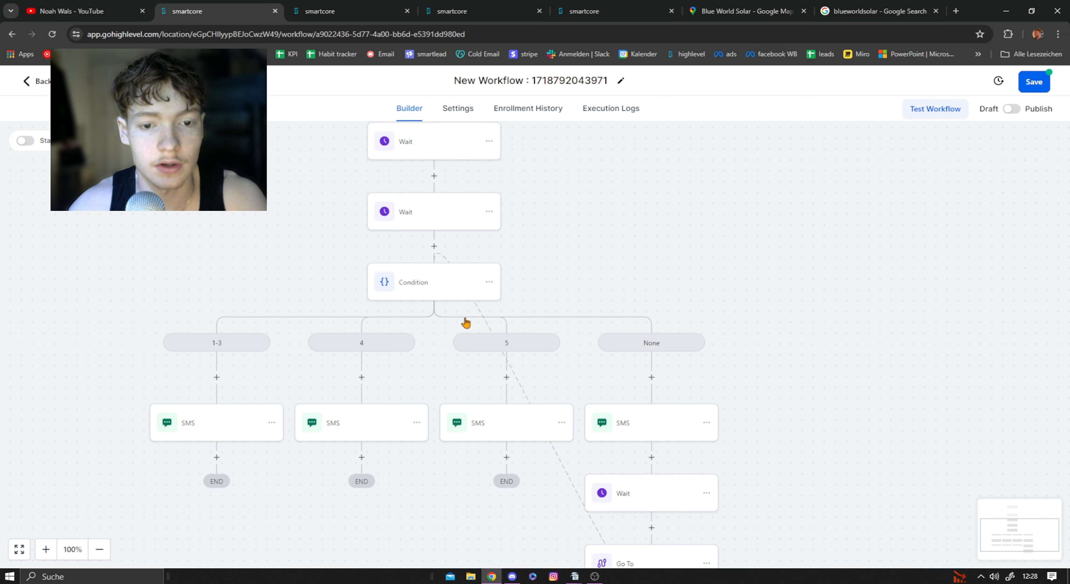
drag(597, 260, 599, 297)
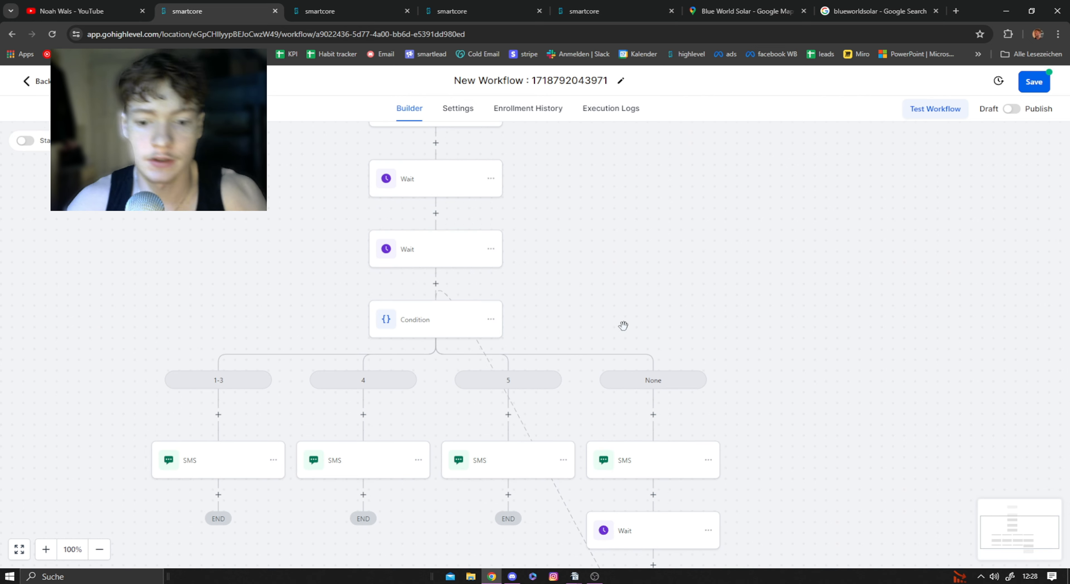
scroll(615, 322, down, 4)
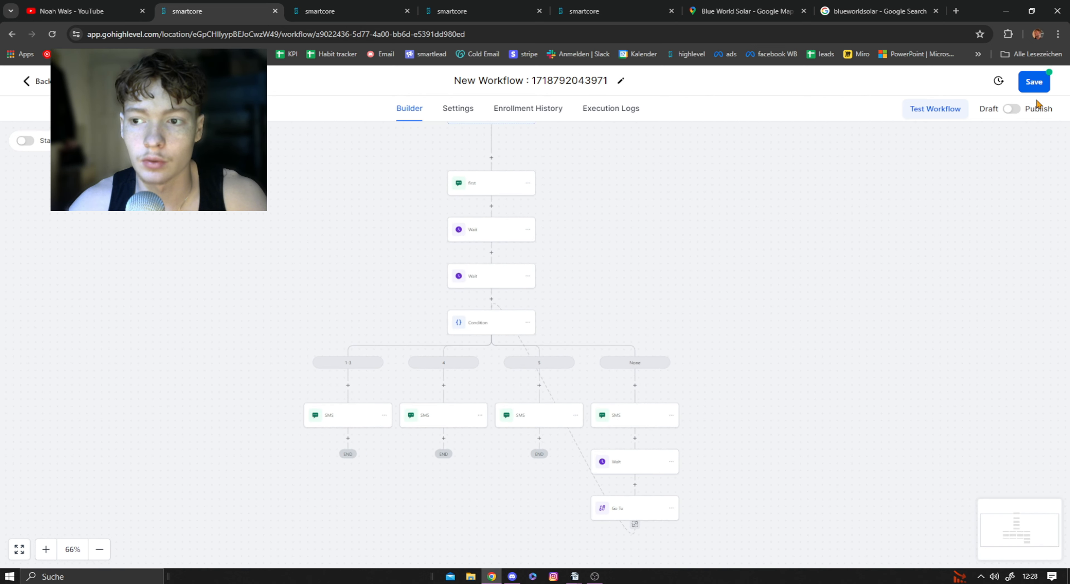
click(1036, 82)
click(1012, 109)
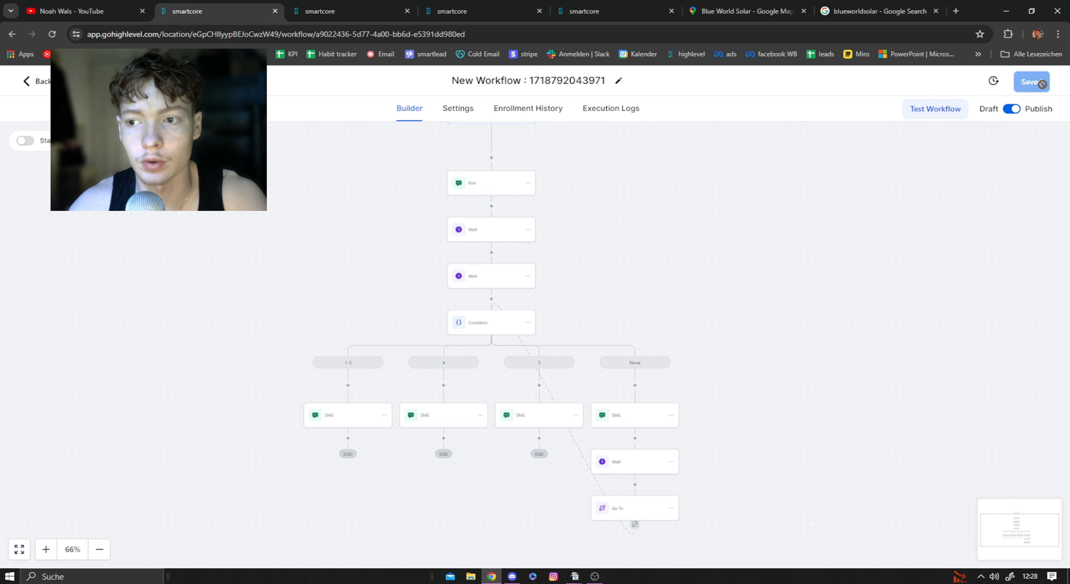
Step: Leave the workflow builder, switch to the Google Sheets lead spreadsheet and delete its company, website and Google Maps link columns
click(35, 81)
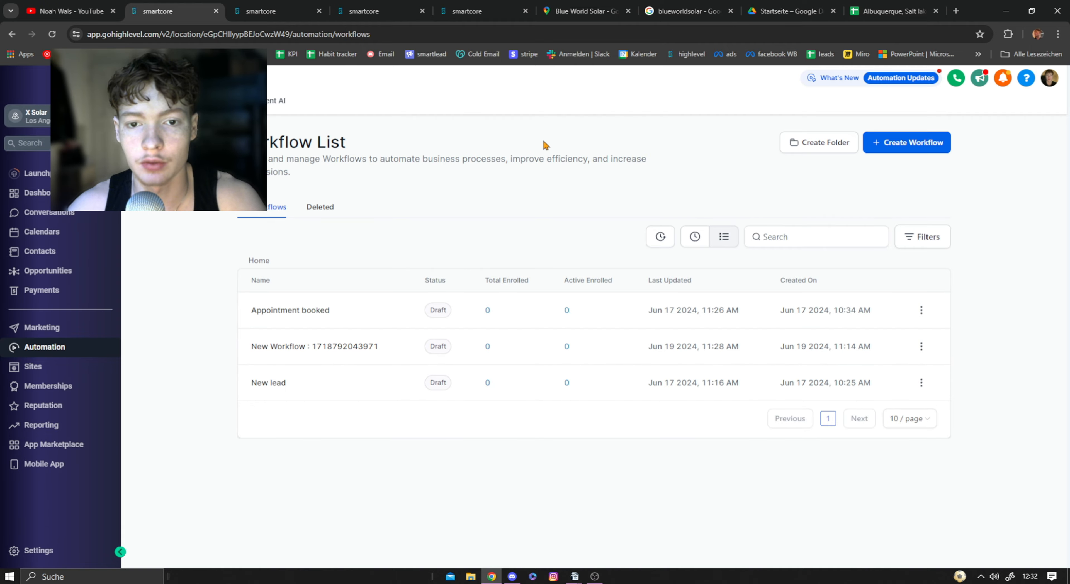
click(881, 6)
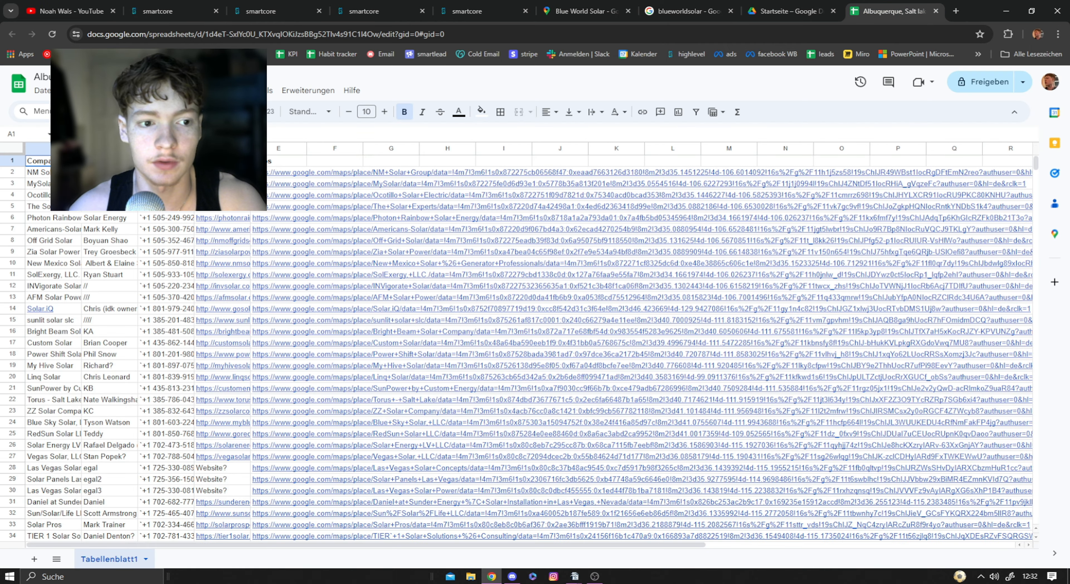
click(59, 149)
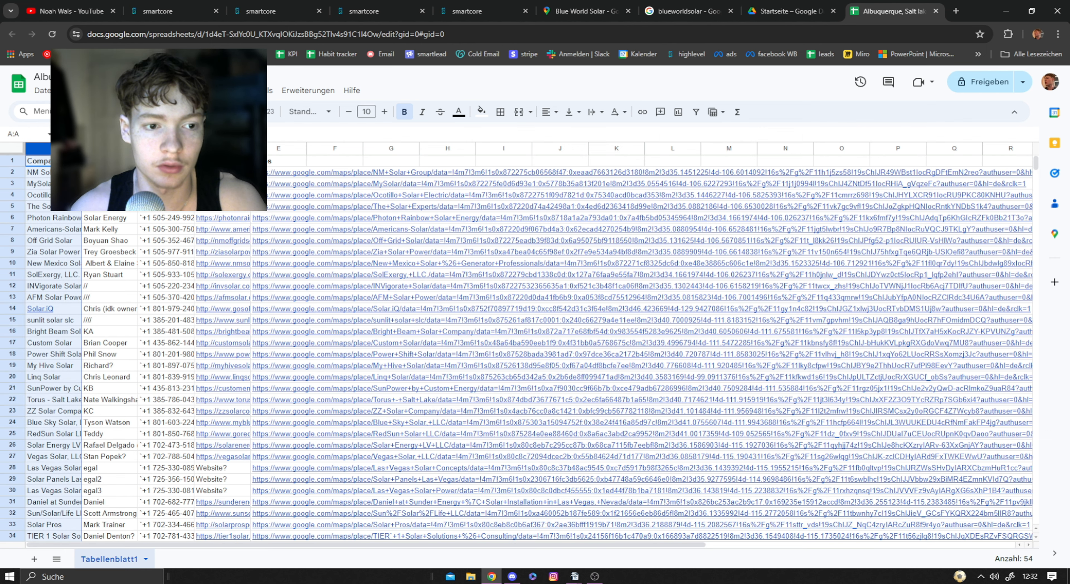
ctrl+drag(222, 149, 282, 148)
right_click(288, 149)
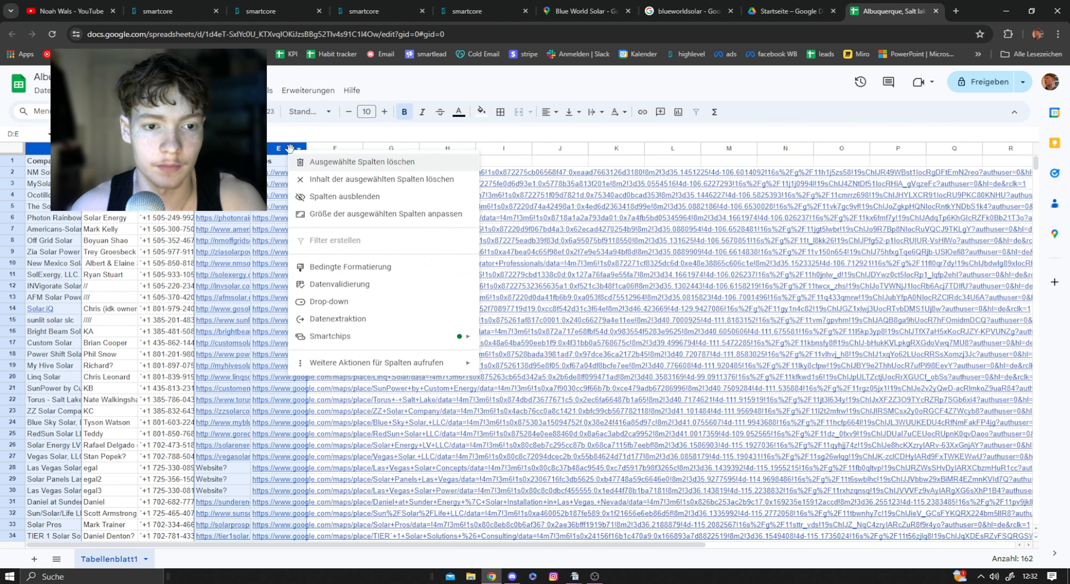
click(347, 163)
Step: Check the remaining owner and phone columns and download the sheet as a comma-separated values (CSV) file
click(104, 183)
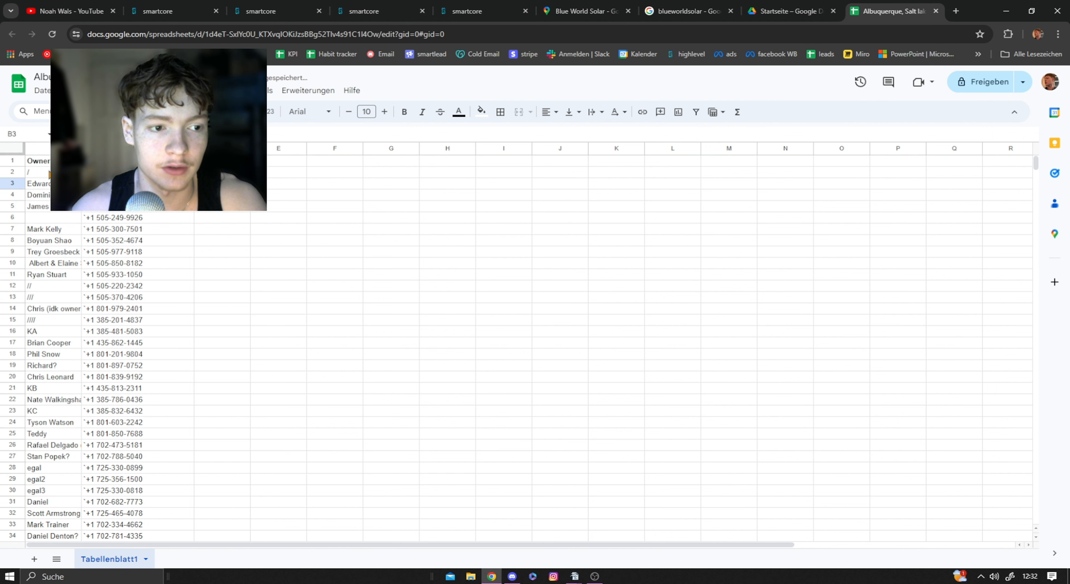
drag(50, 175, 58, 286)
drag(109, 183, 118, 323)
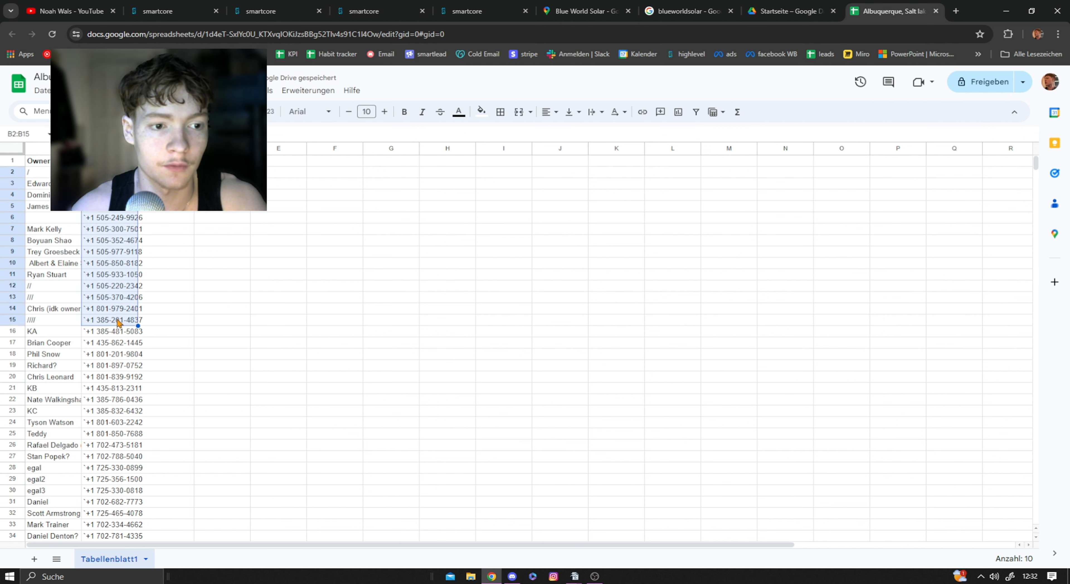
click(223, 206)
click(42, 90)
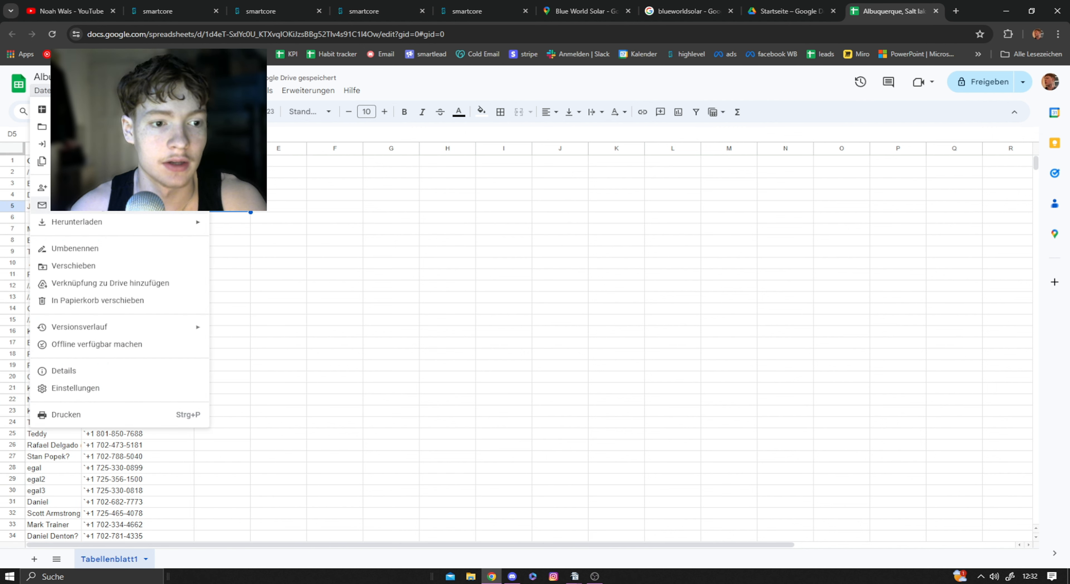
mouse_move(193, 226)
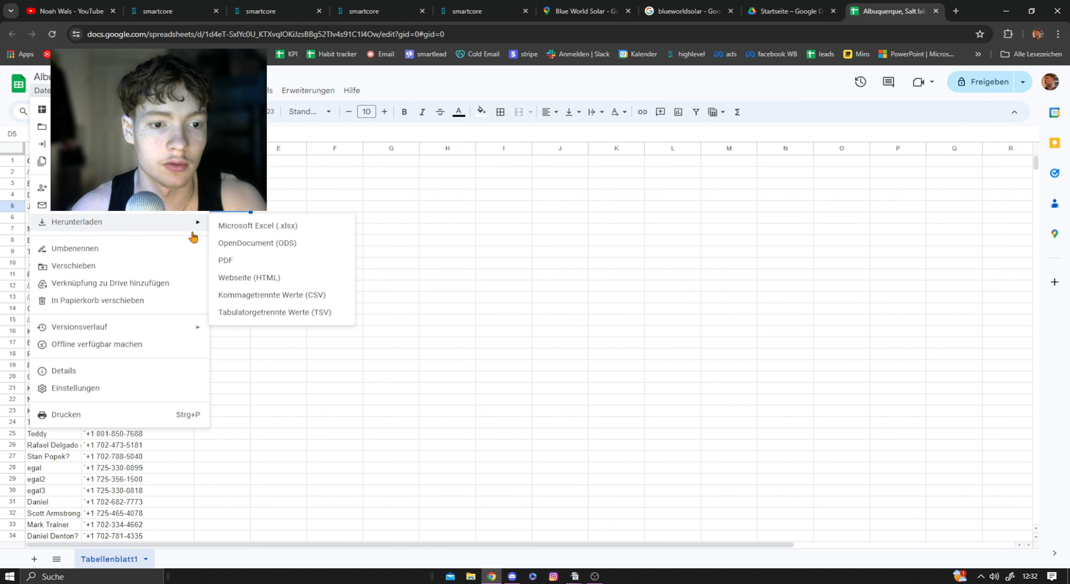
click(324, 296)
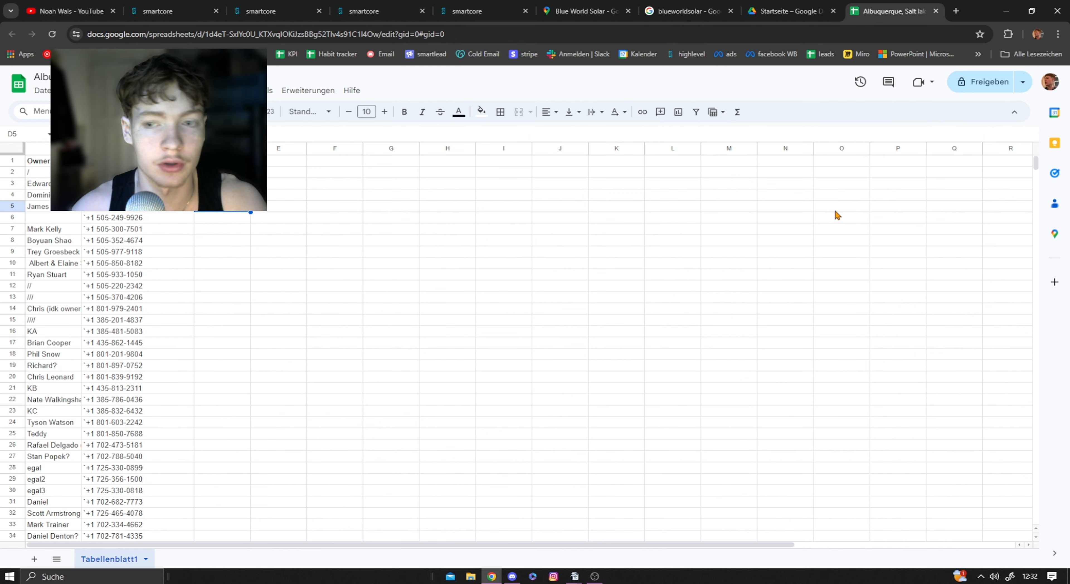
Step: Switch to HighLevel, start a contact import and upload the newly downloaded CSV file, continuing to the column mapping
click(156, 5)
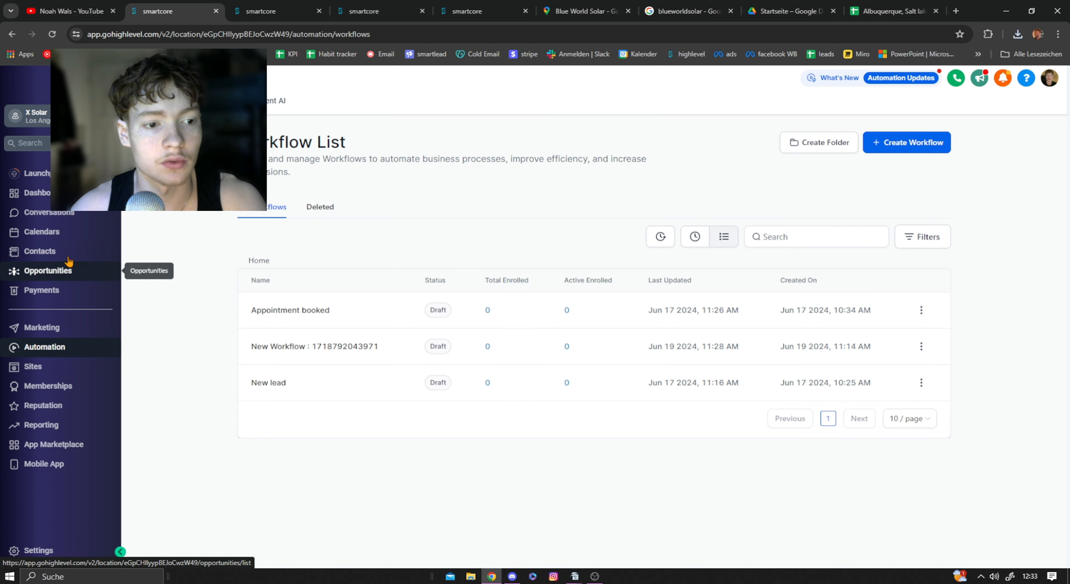
click(53, 254)
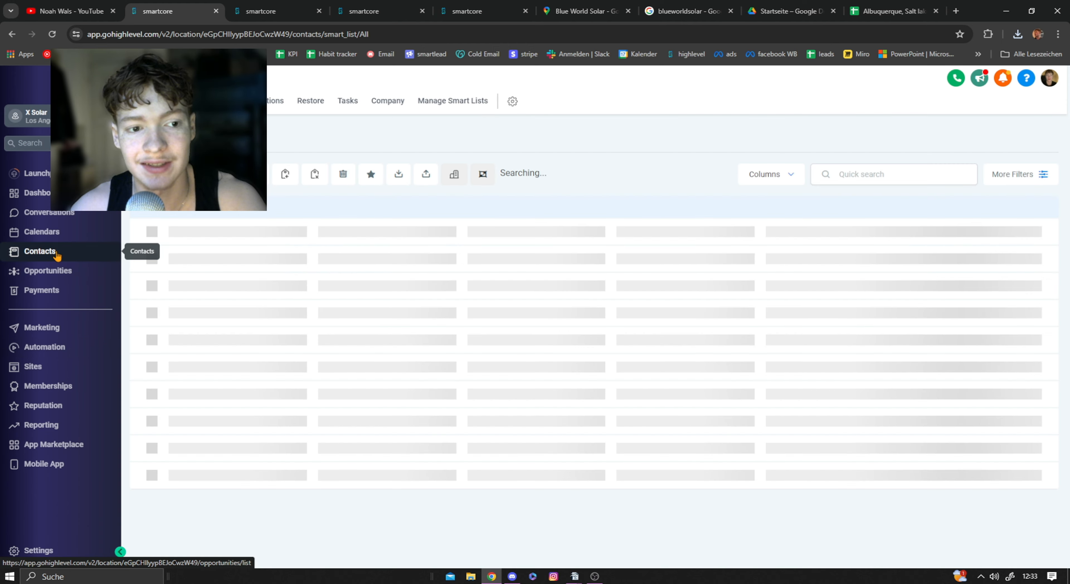
click(426, 176)
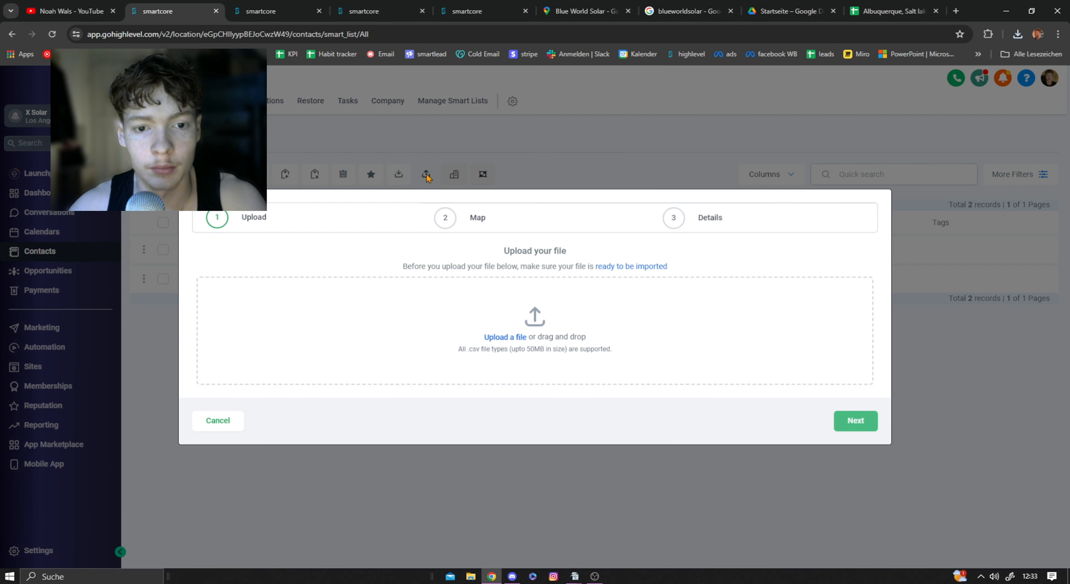
click(513, 337)
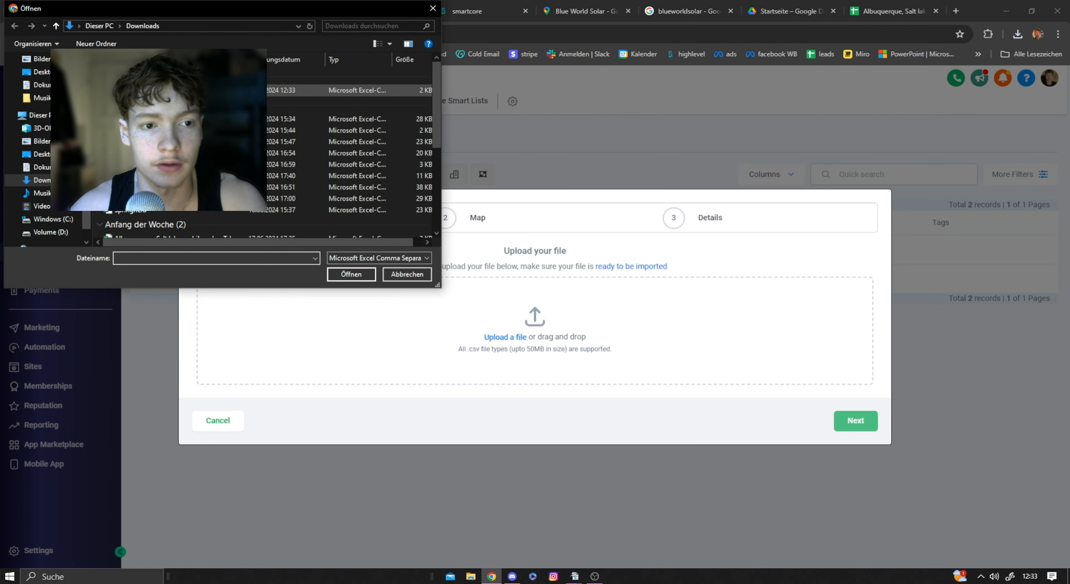
double_click(187, 90)
click(855, 421)
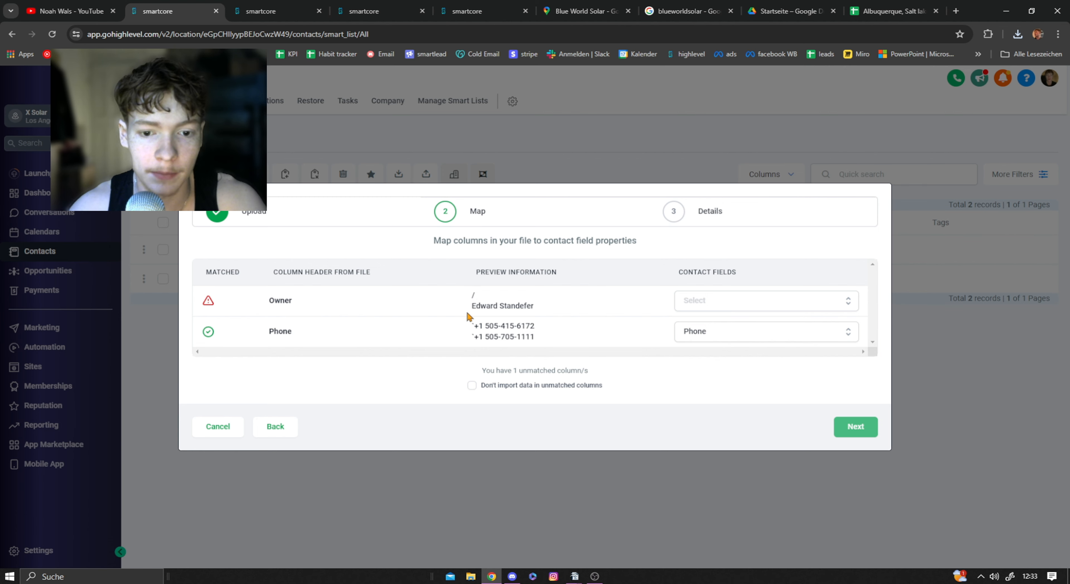
Step: Map the file's Owner column to the Name contact field, check the Phone mapping and proceed to the import details
drag(269, 302, 341, 299)
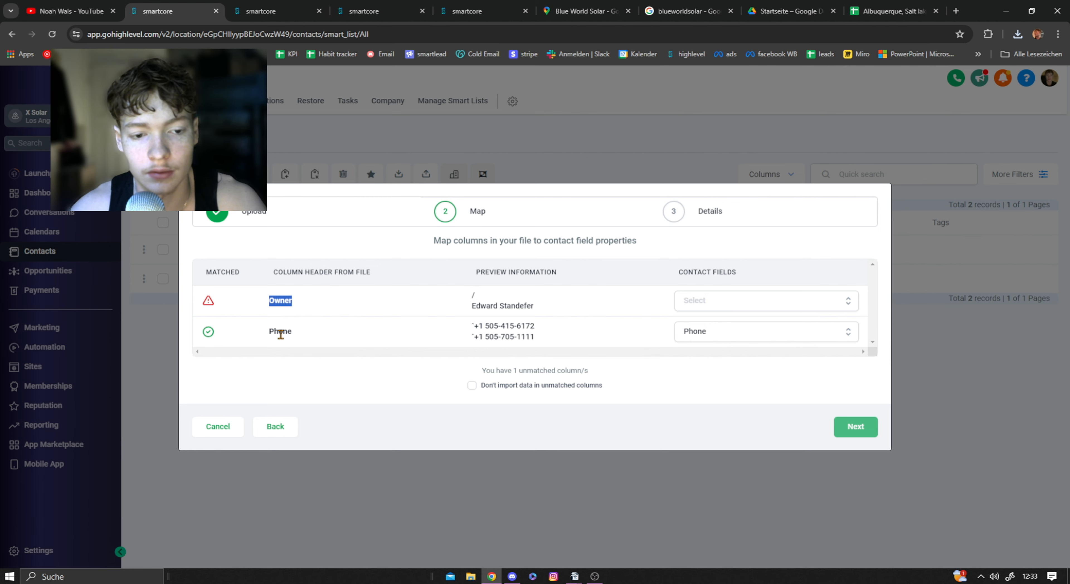
drag(262, 335, 320, 335)
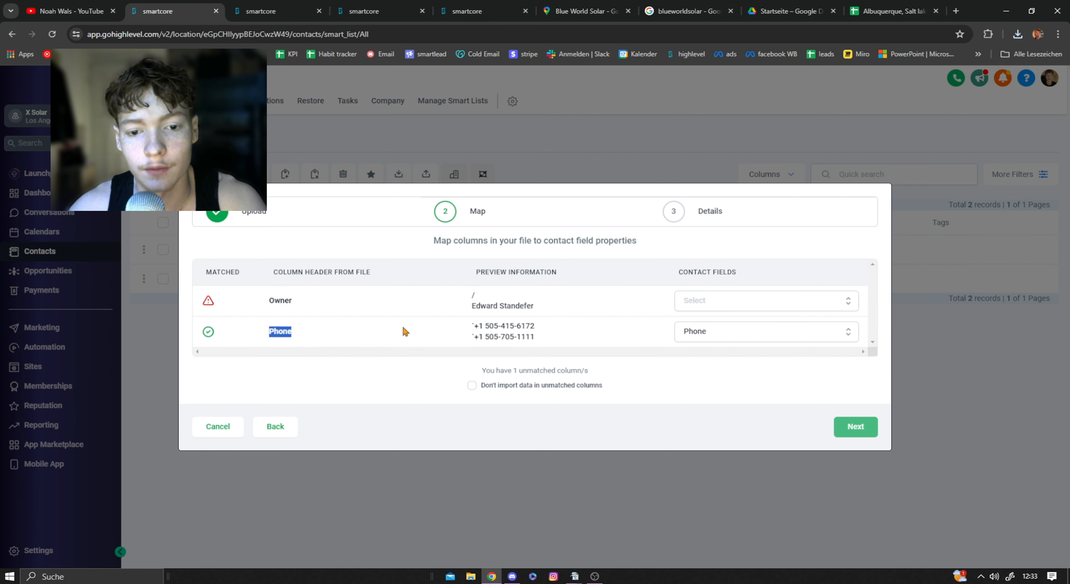
click(594, 308)
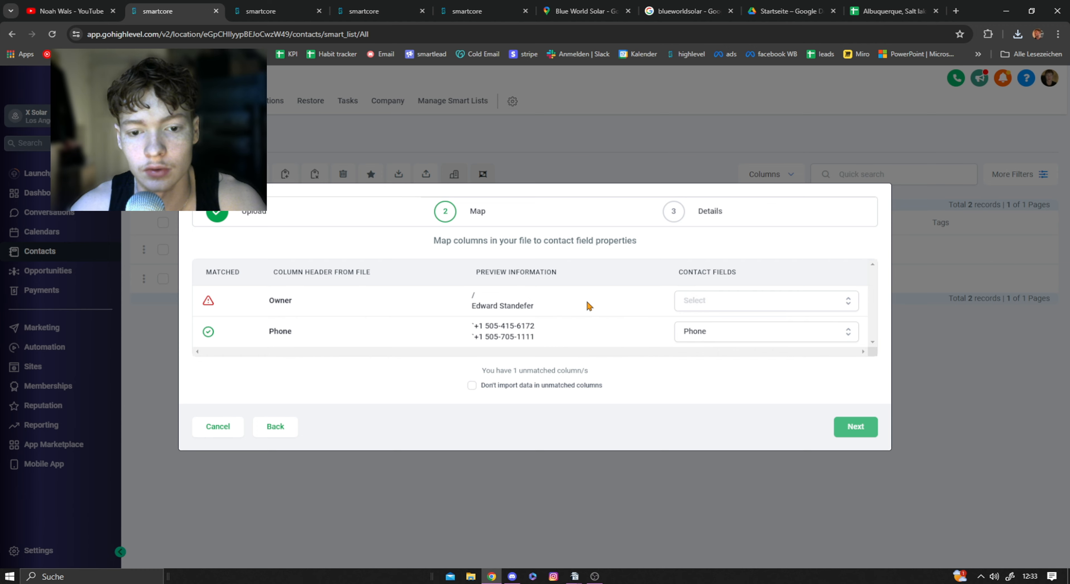
drag(472, 306, 532, 305)
click(707, 303)
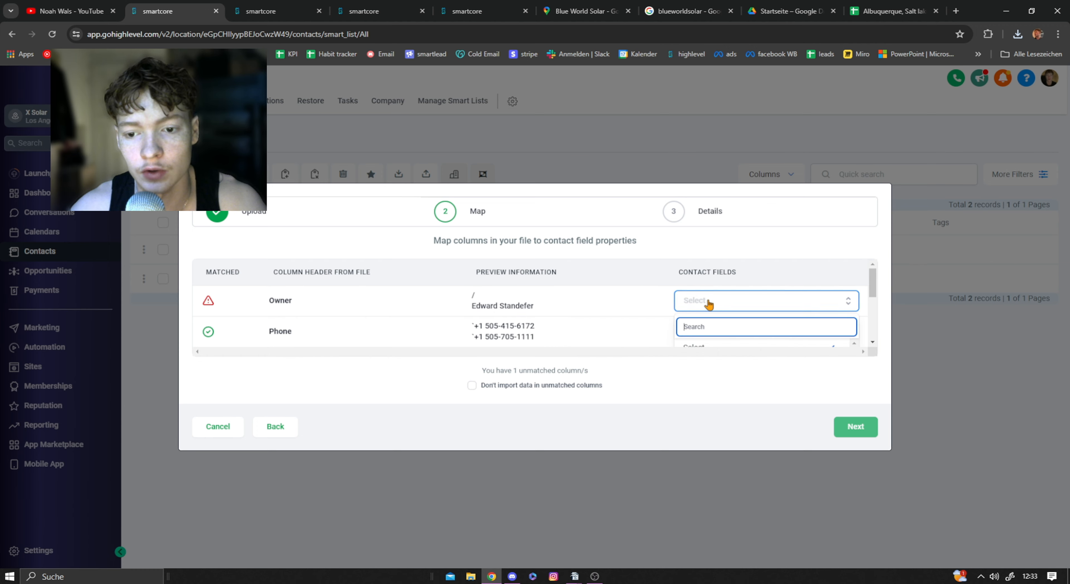
scroll(661, 307, down, 1)
click(692, 313)
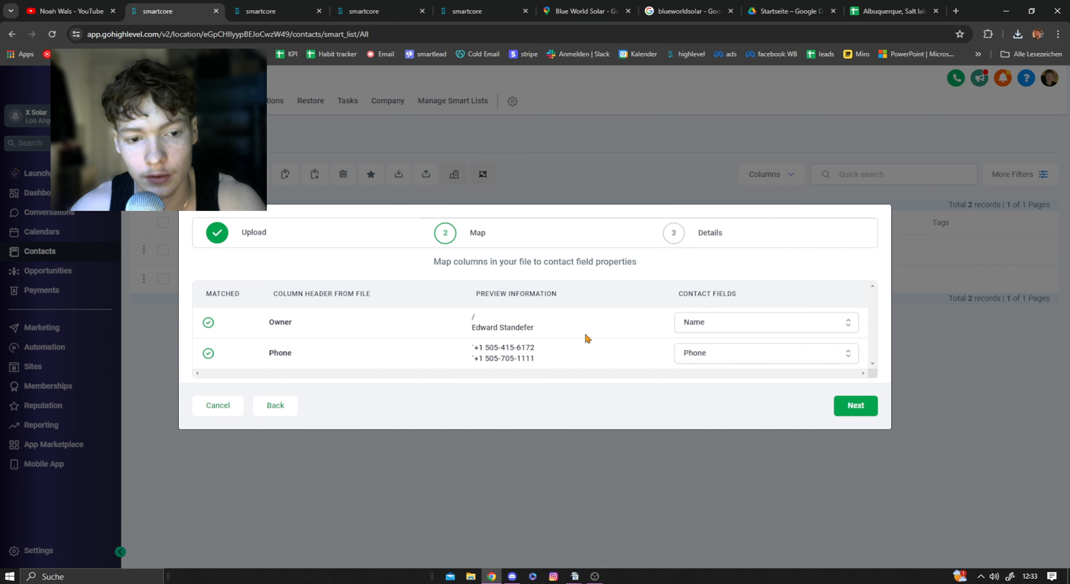
drag(466, 328, 650, 330)
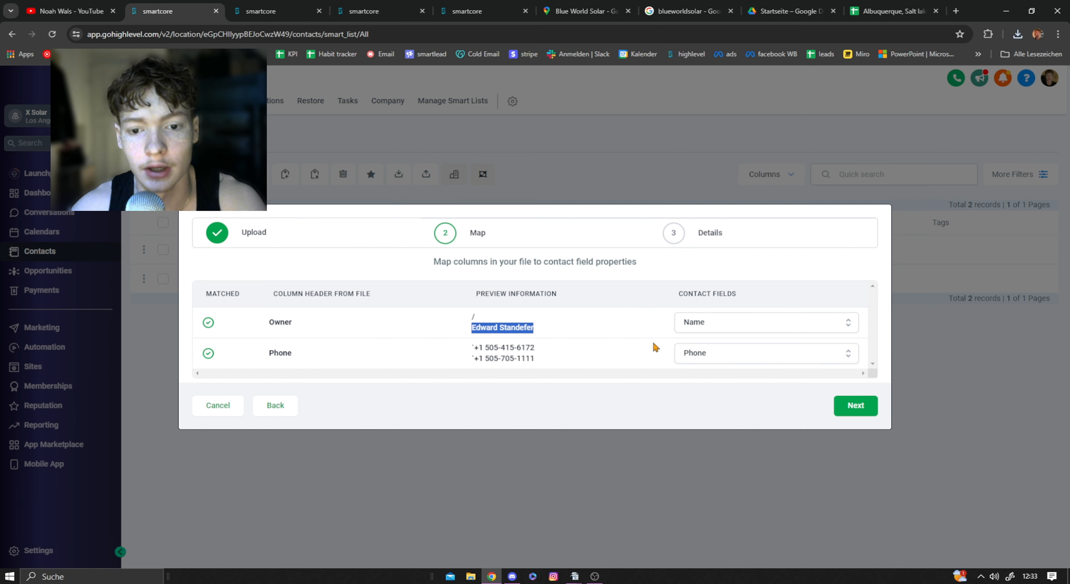
drag(557, 364, 469, 347)
click(562, 356)
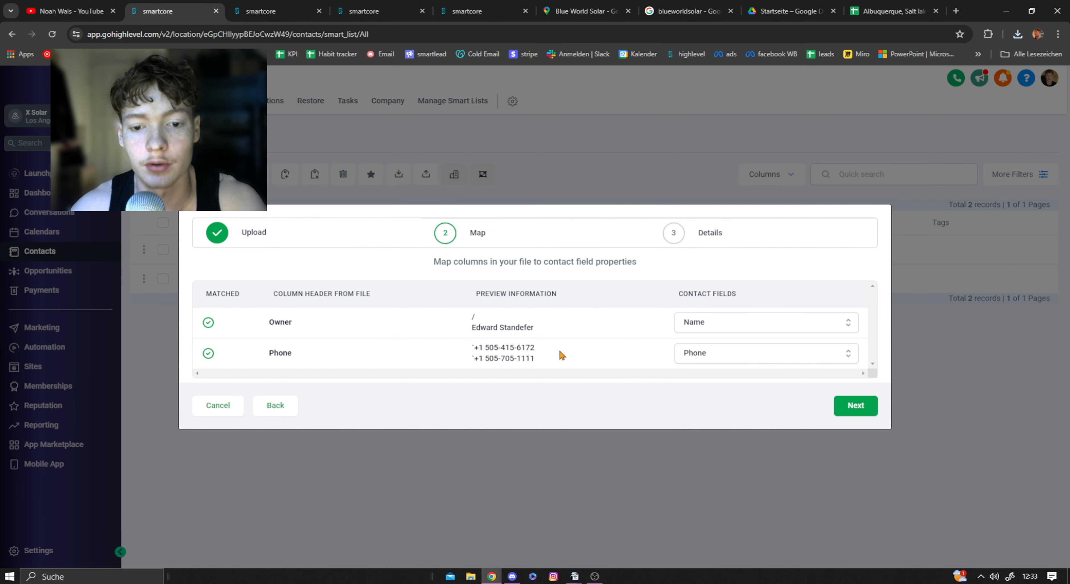
click(863, 409)
Step: Name the import "Google review campaign", have it create a contact list, confirm the contacts' consent and submit it
double_click(373, 301)
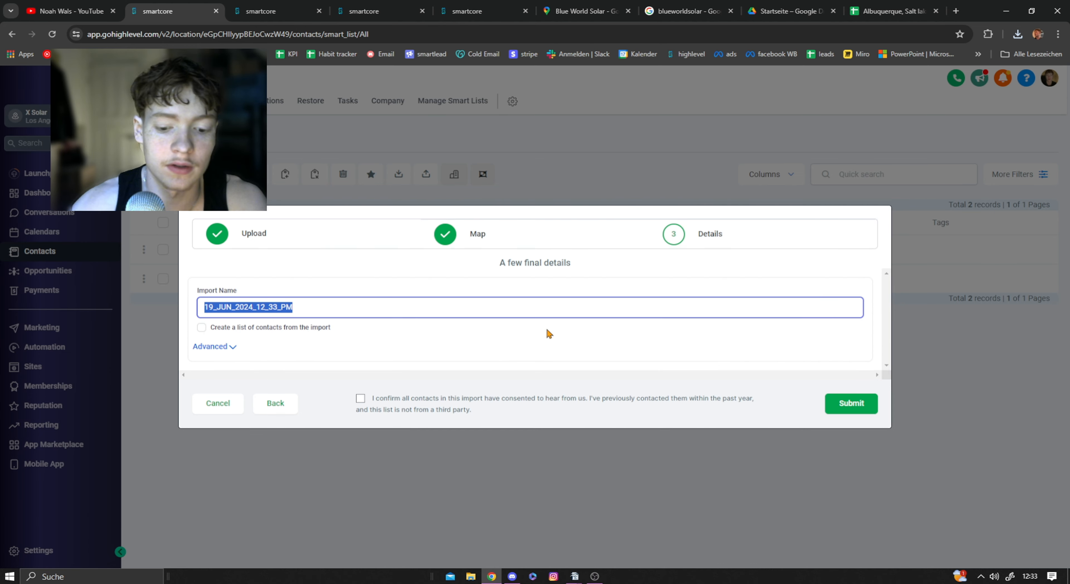
text(Google reviewsd)
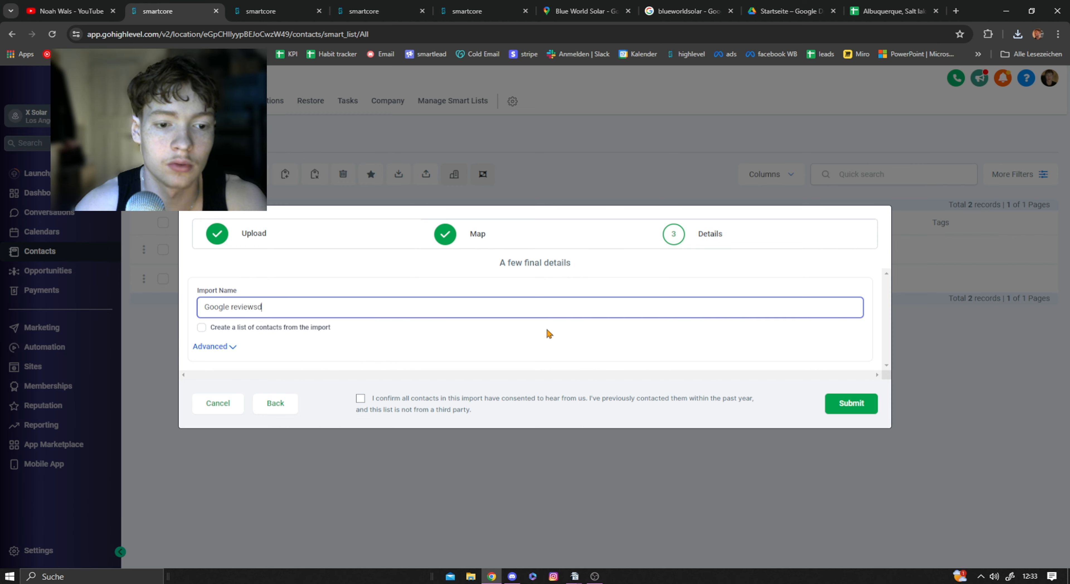
key(BackSpace)
key(BackSpace)
text( campaign)
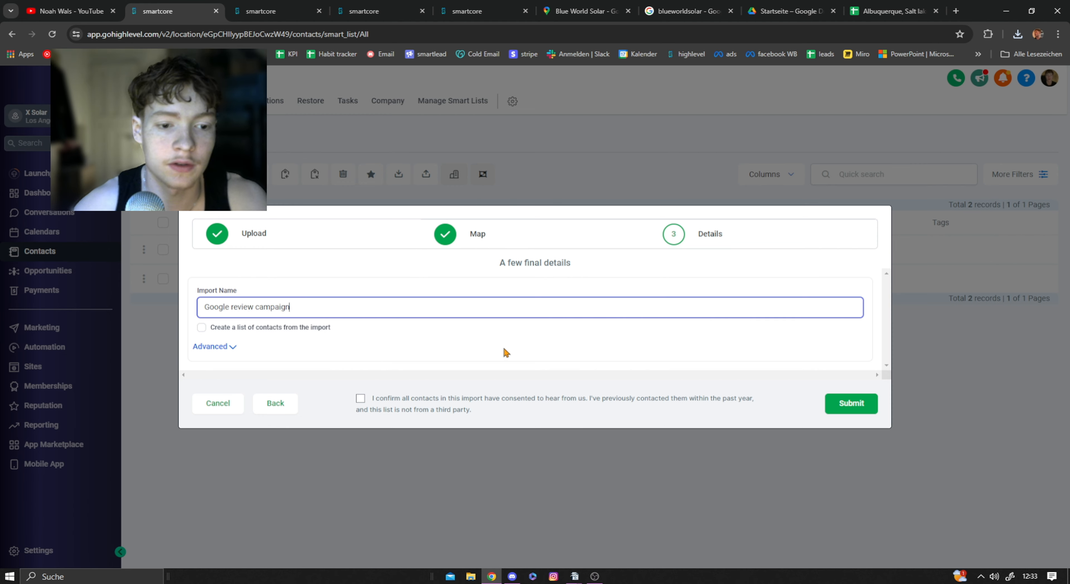
click(213, 328)
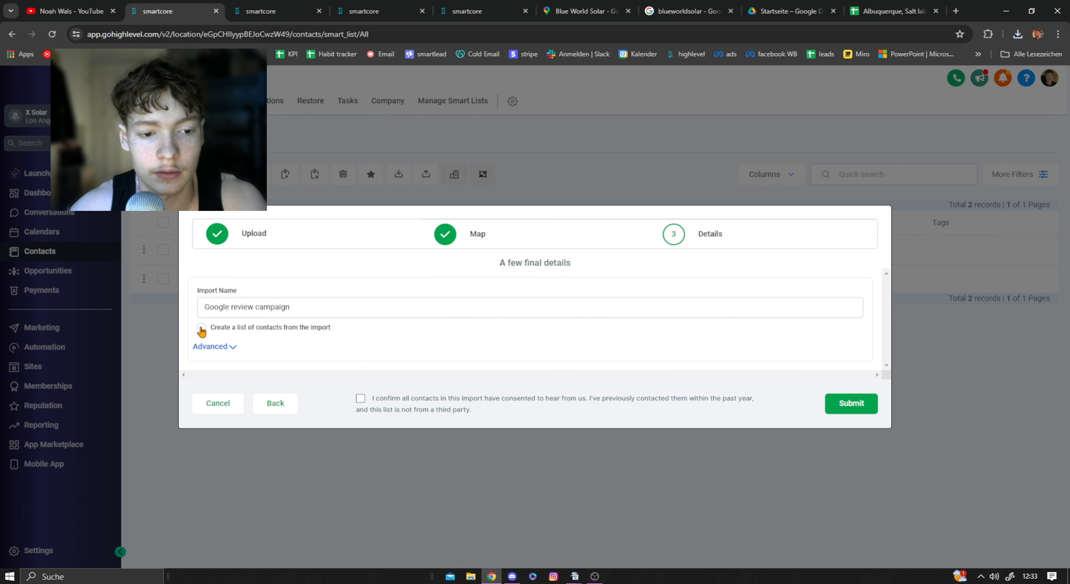
click(360, 399)
click(851, 403)
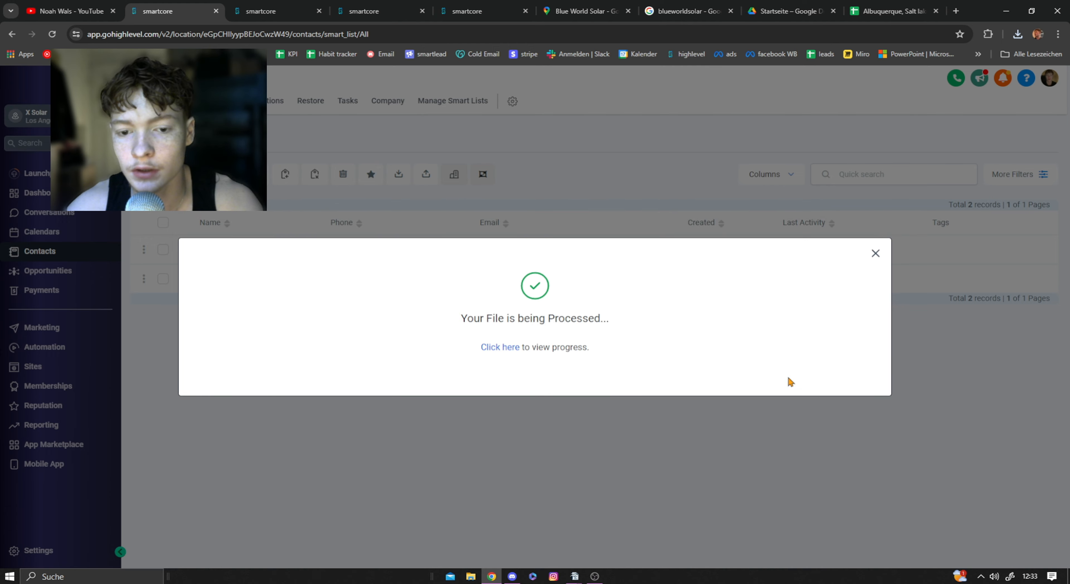
Step: View the import's progress, reload the page and open the Google review campaign contact list
click(506, 344)
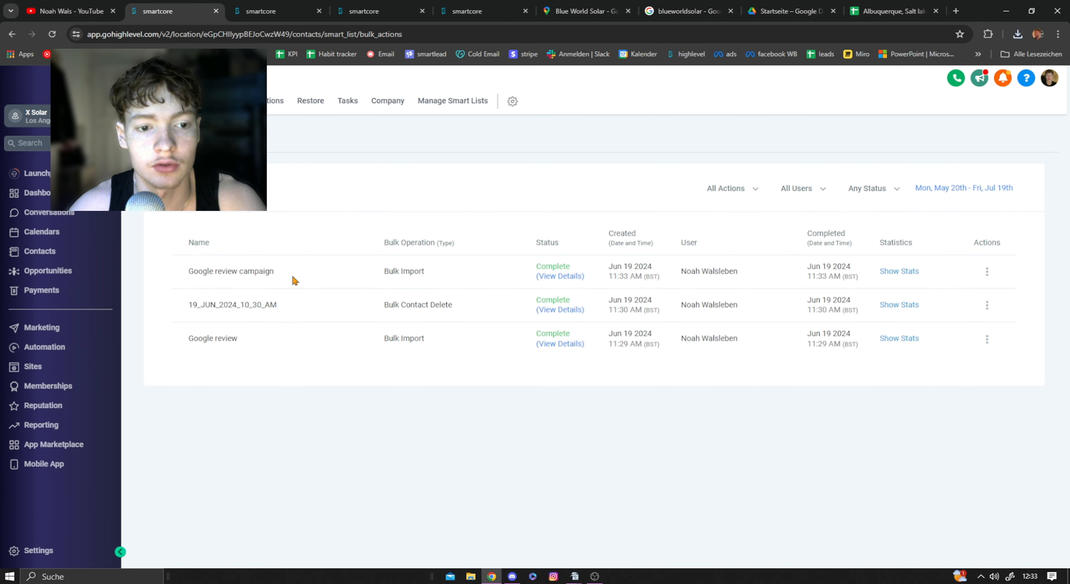
click(51, 33)
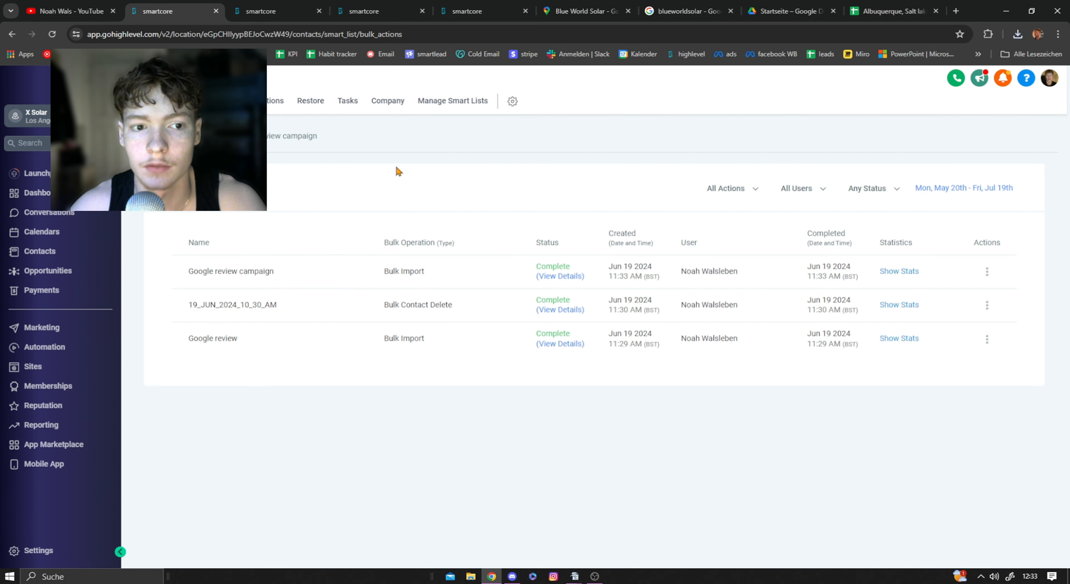
click(274, 140)
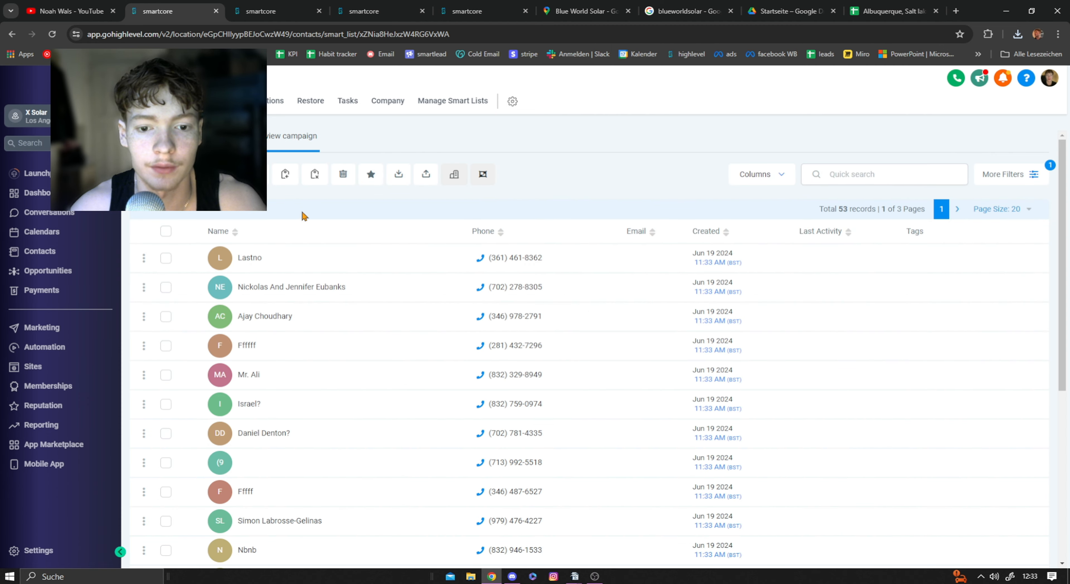
Step: Look through the imported contacts and select all records across every page of the list
scroll(276, 316, down, 6)
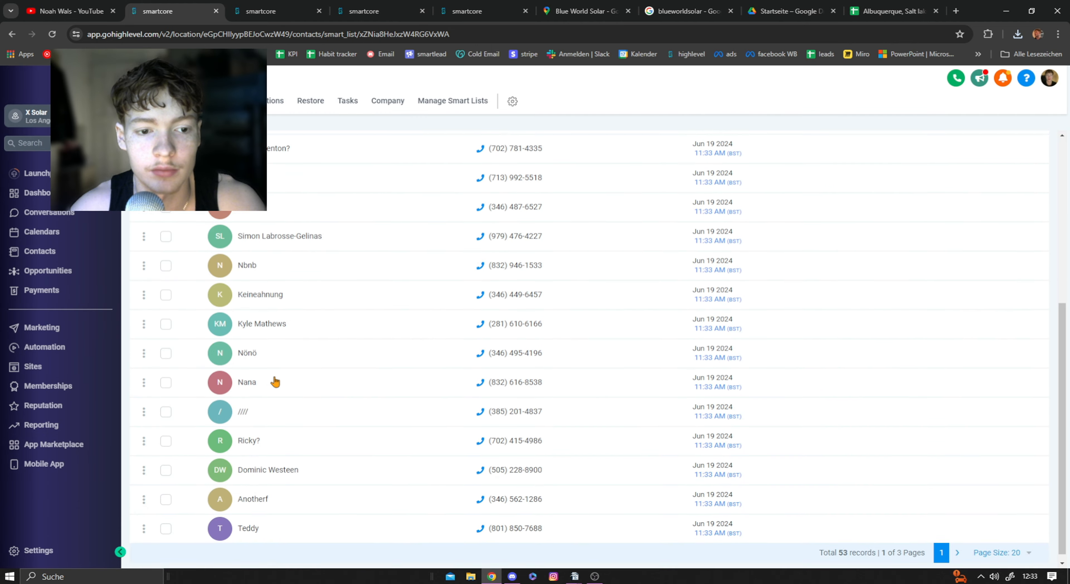
scroll(274, 377, up, 6)
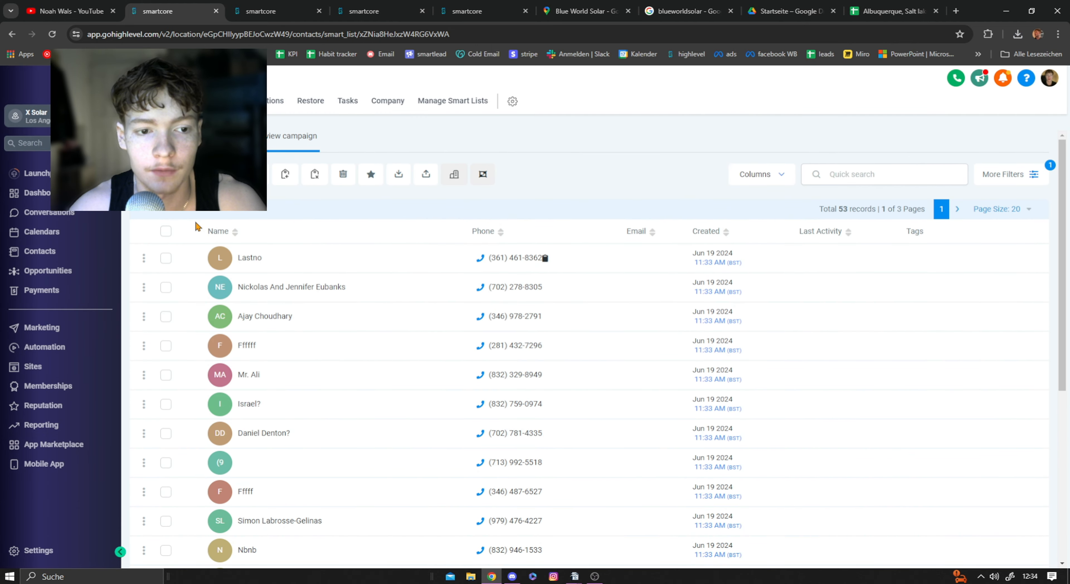
click(166, 231)
click(300, 211)
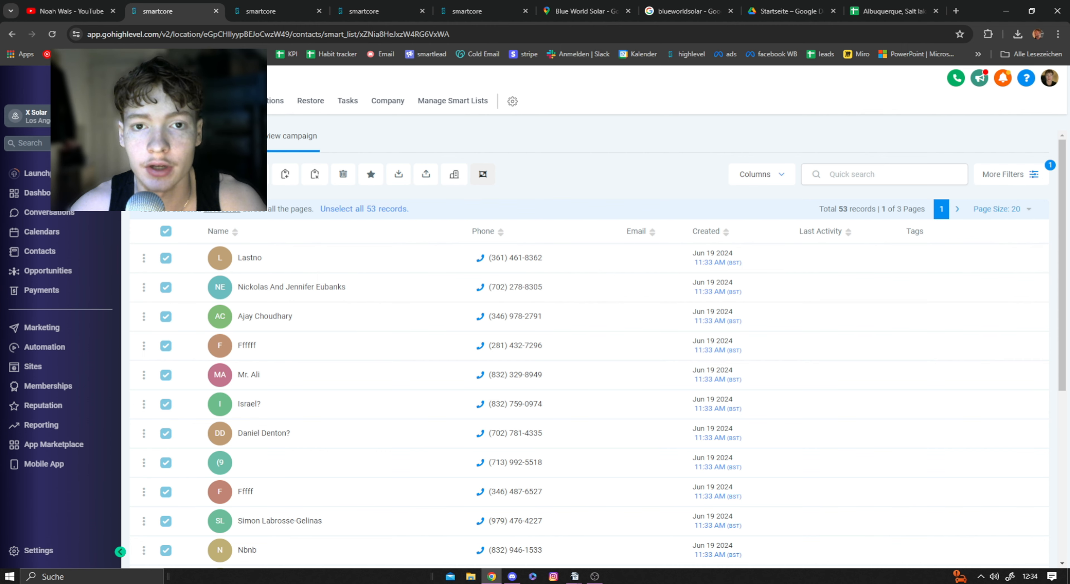
click(483, 173)
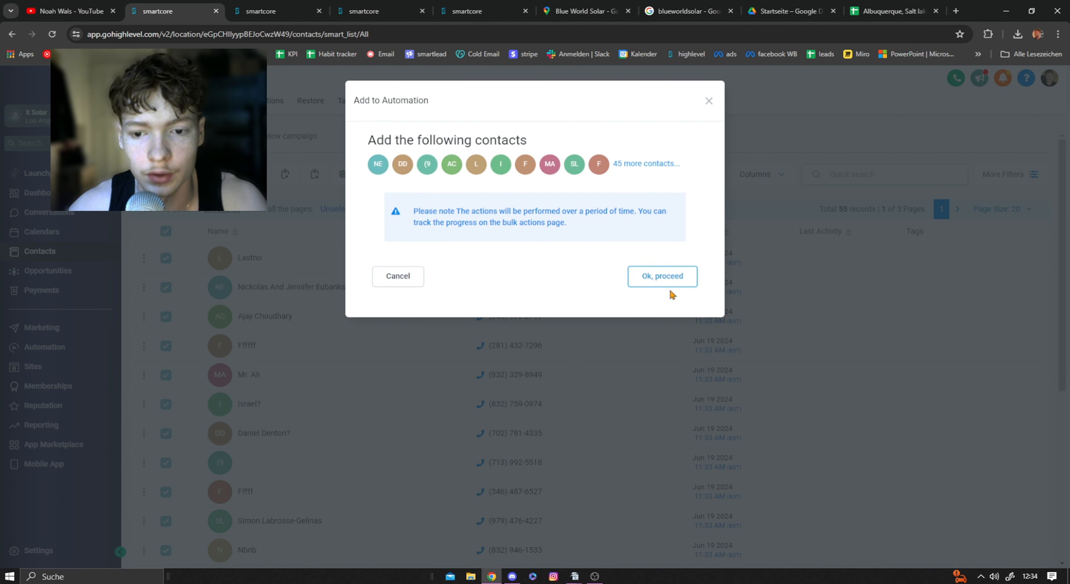
click(413, 217)
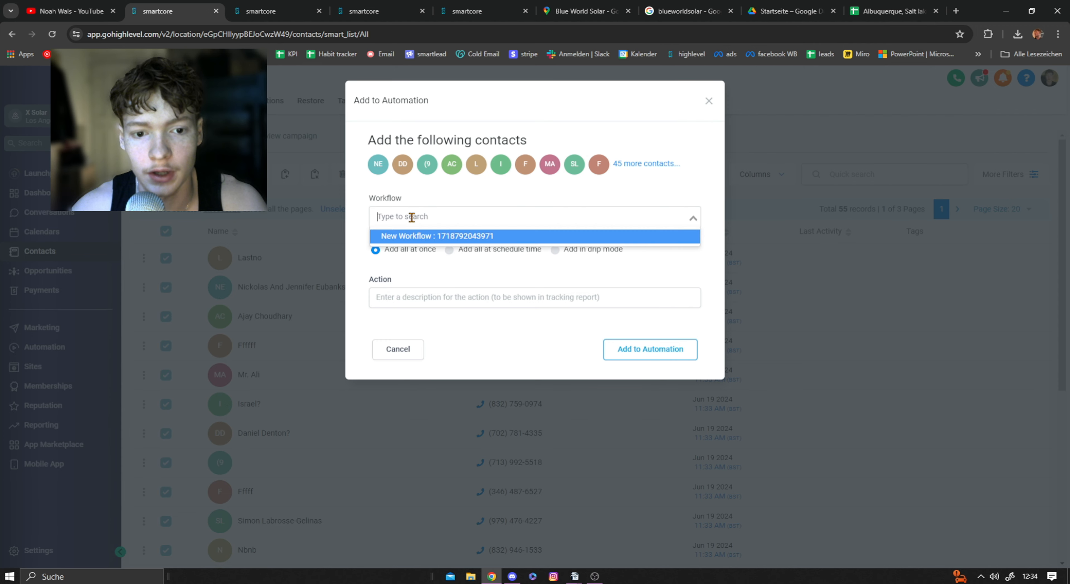
click(419, 236)
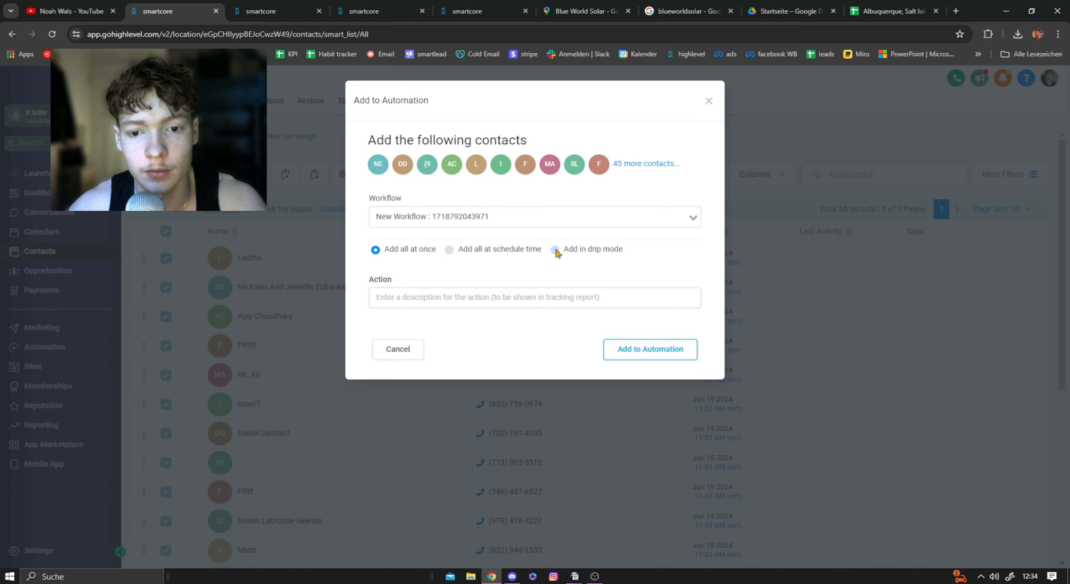
click(555, 250)
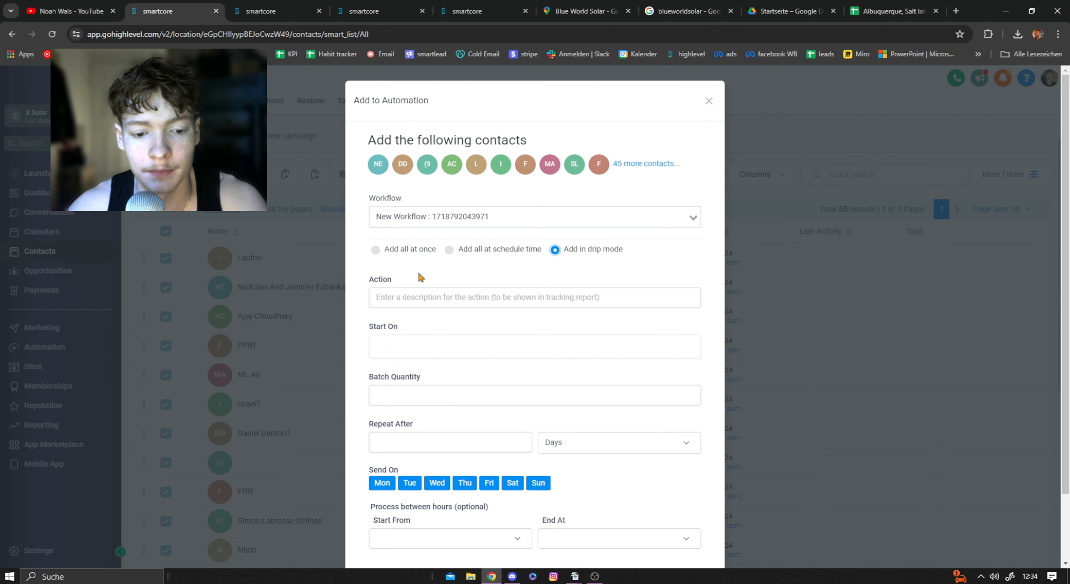
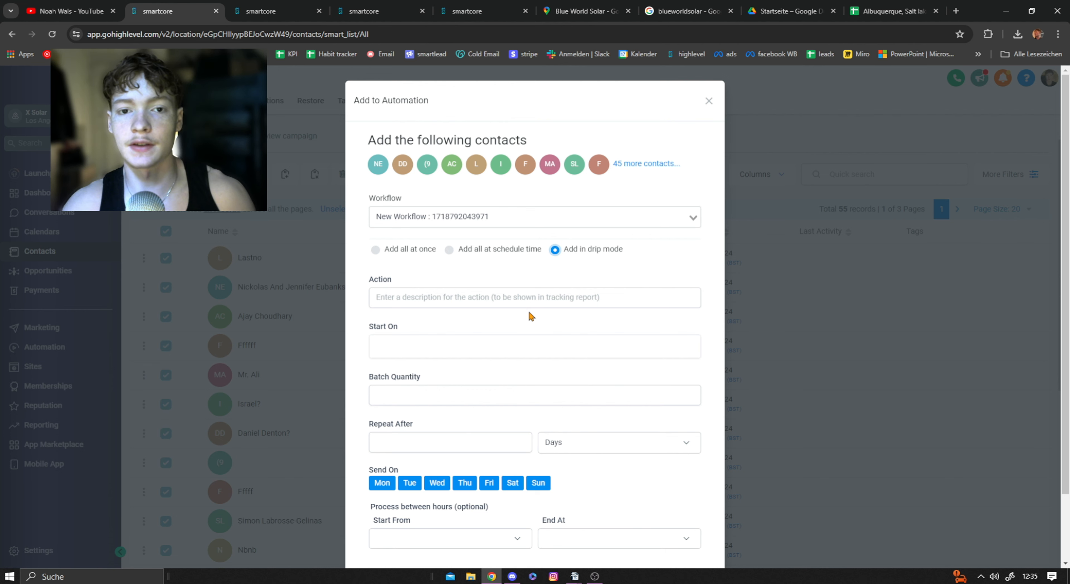
Step: Describe the drip action as "Google review" and set its start to Thu, Jun 20, 2024 7:24 PM
click(510, 300)
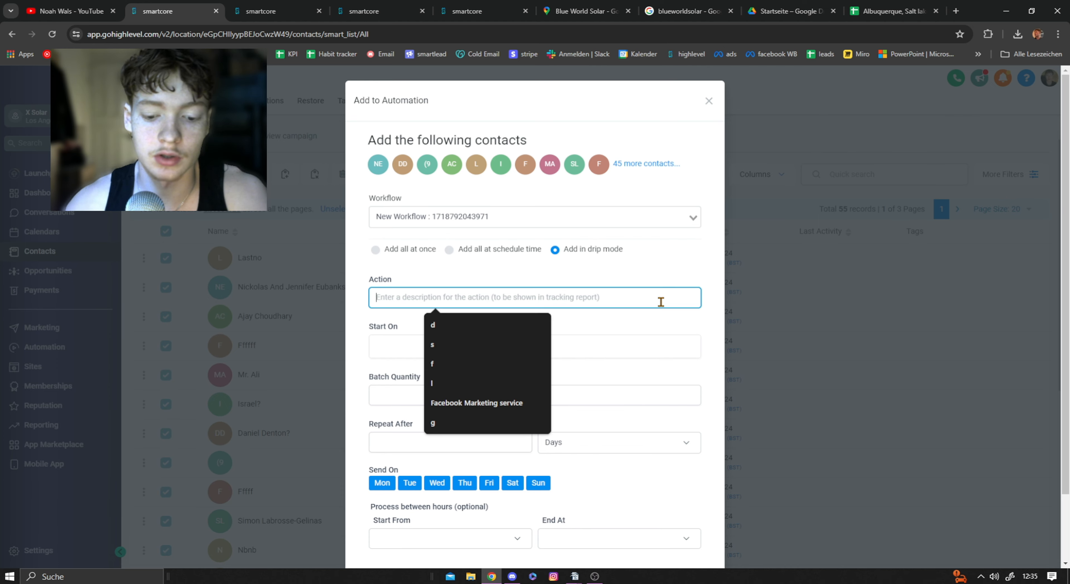
text(Google review)
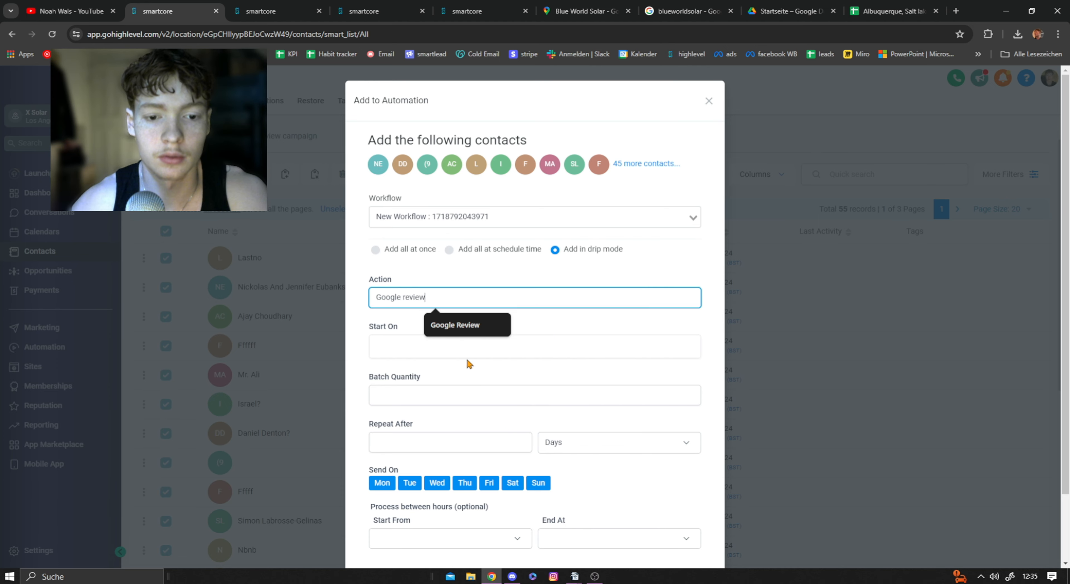
click(452, 354)
click(461, 255)
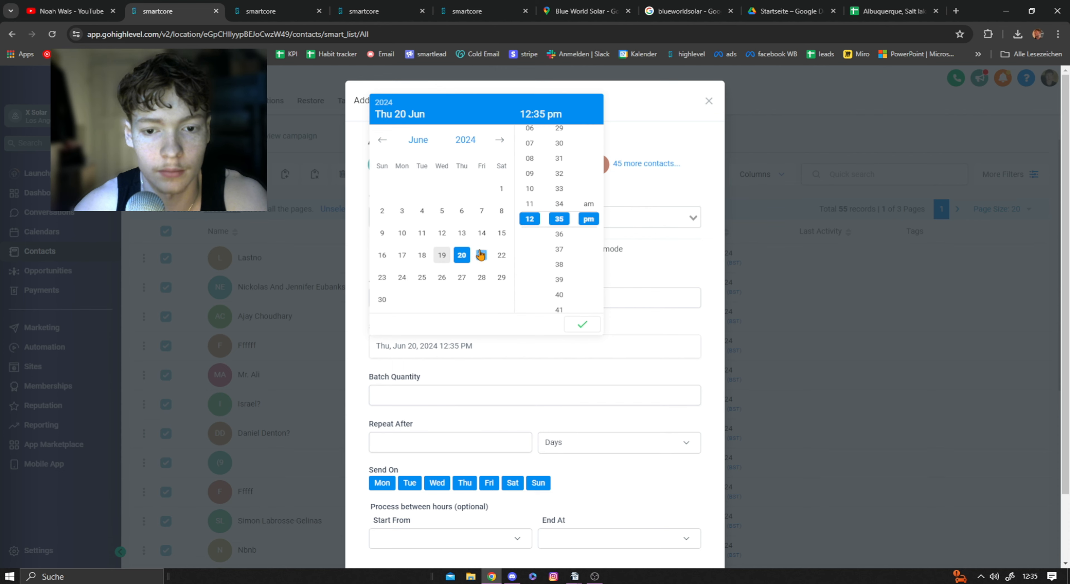
click(443, 255)
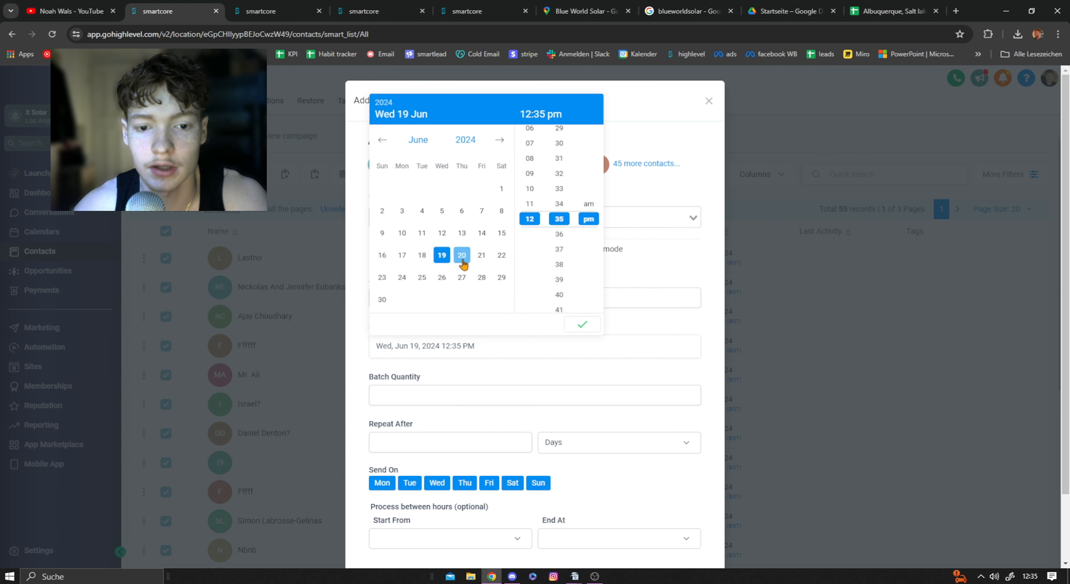
click(461, 255)
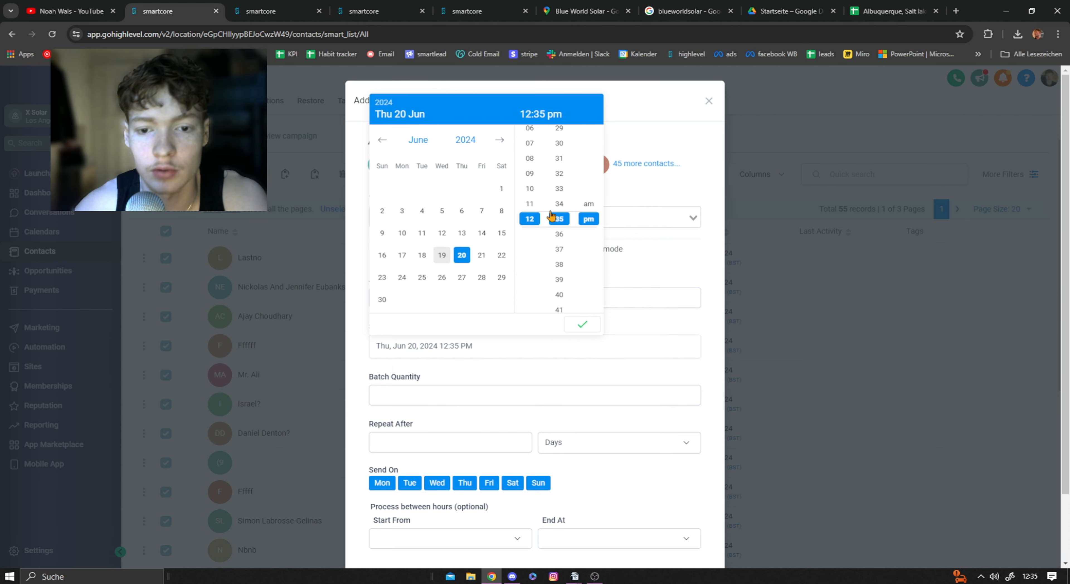
scroll(557, 197, up, 3)
scroll(535, 210, up, 4)
scroll(535, 257, down, 4)
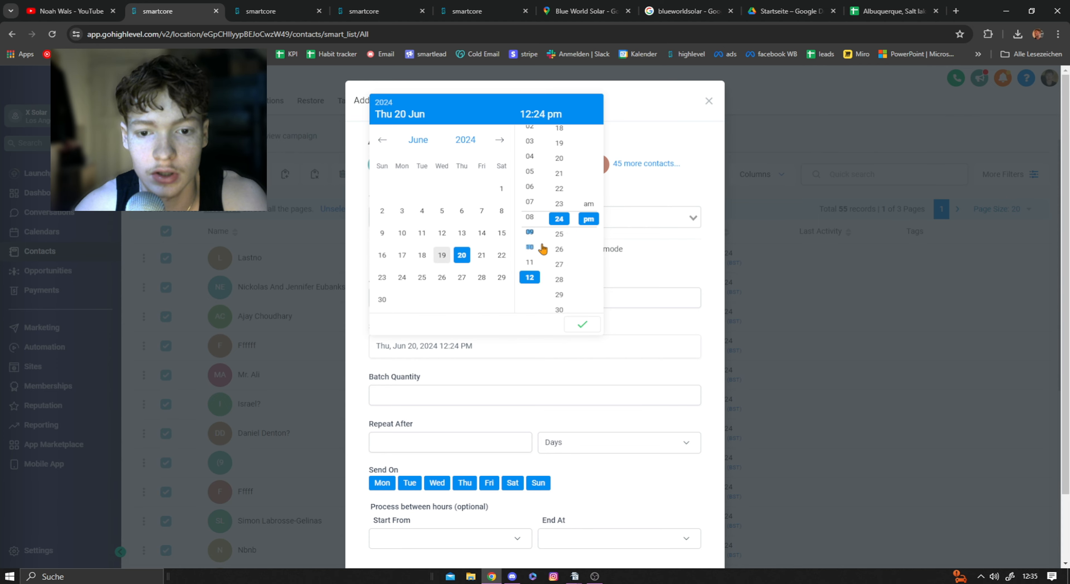
scroll(538, 258, down, 3)
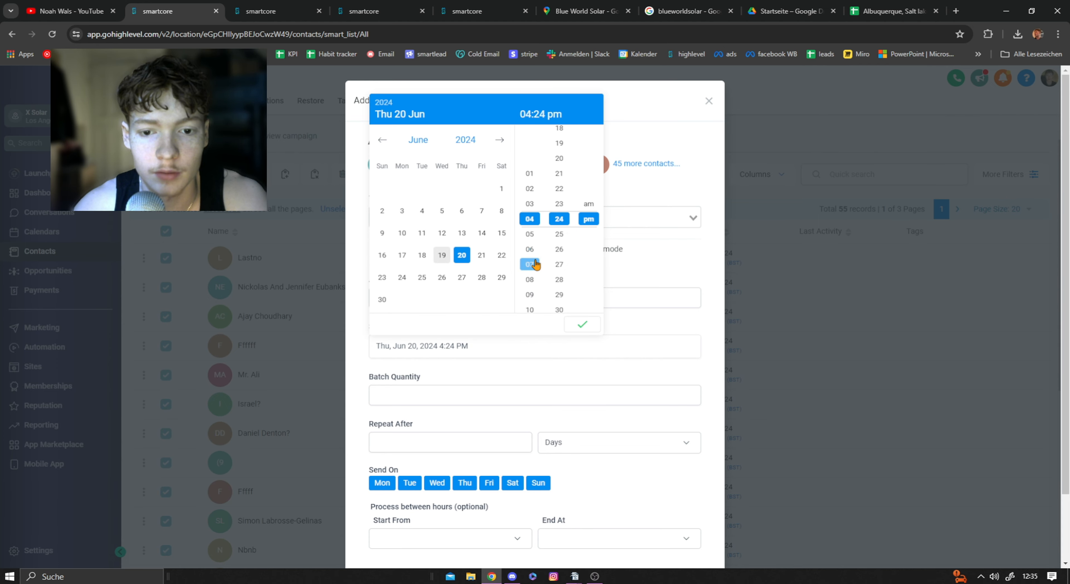
click(581, 324)
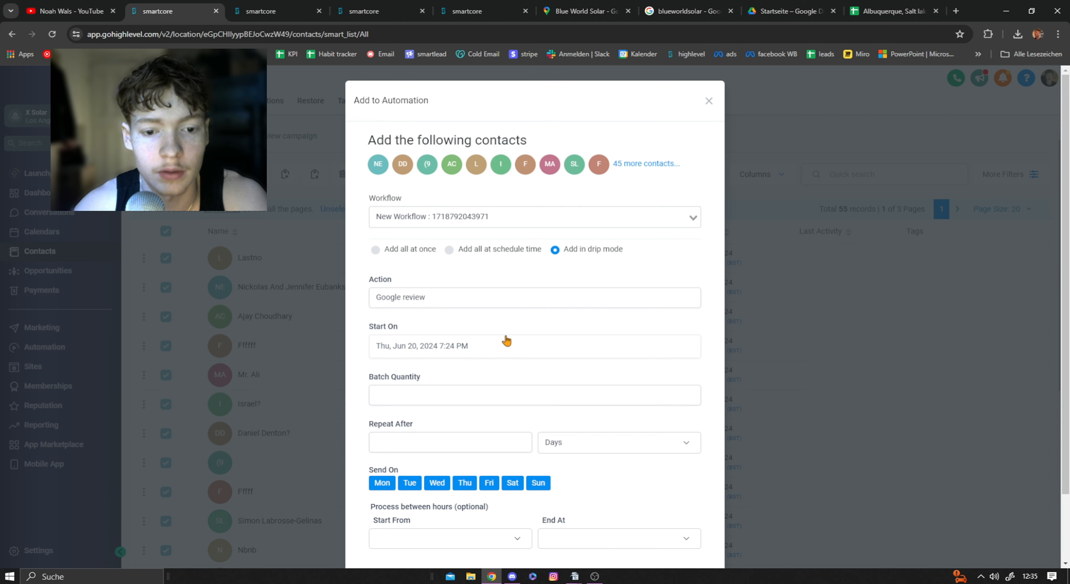
Step: Set the drip batch quantity to 10 contacts, repeating after 5 minutes
scroll(415, 307, down, 2)
click(418, 315)
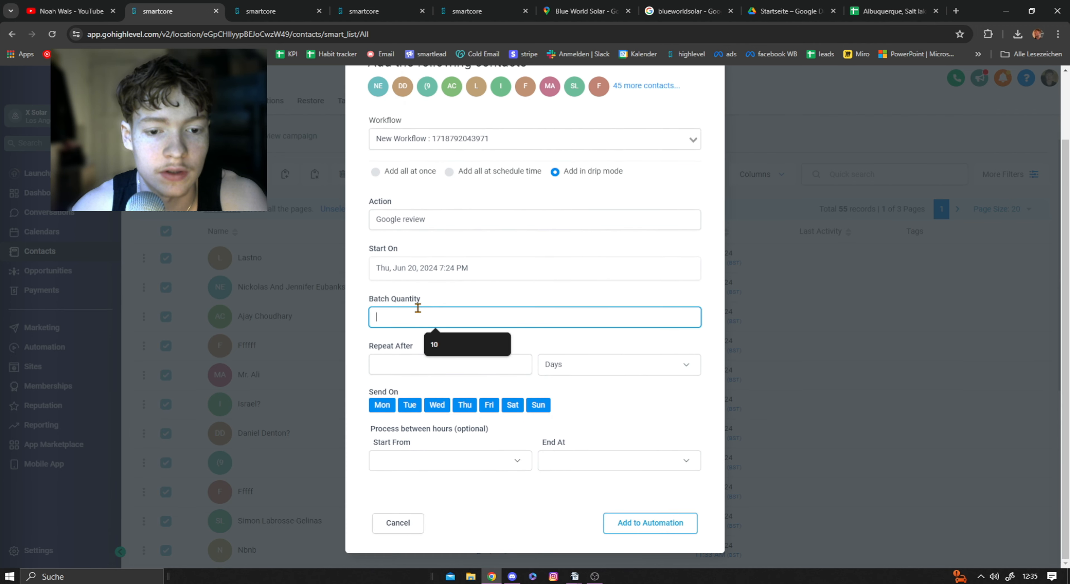
text(10)
click(425, 368)
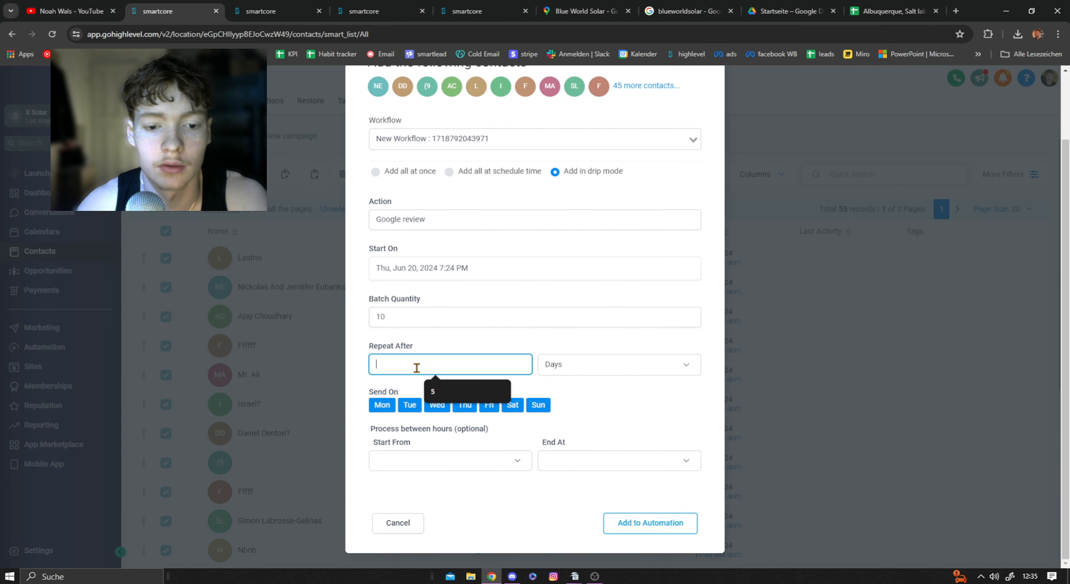
text(5)
click(604, 370)
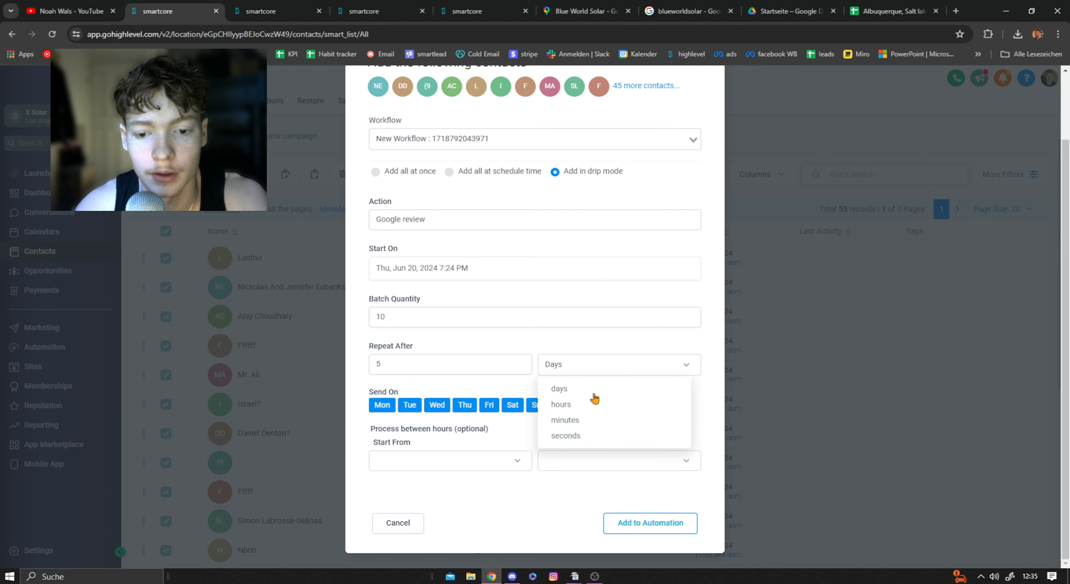
click(579, 422)
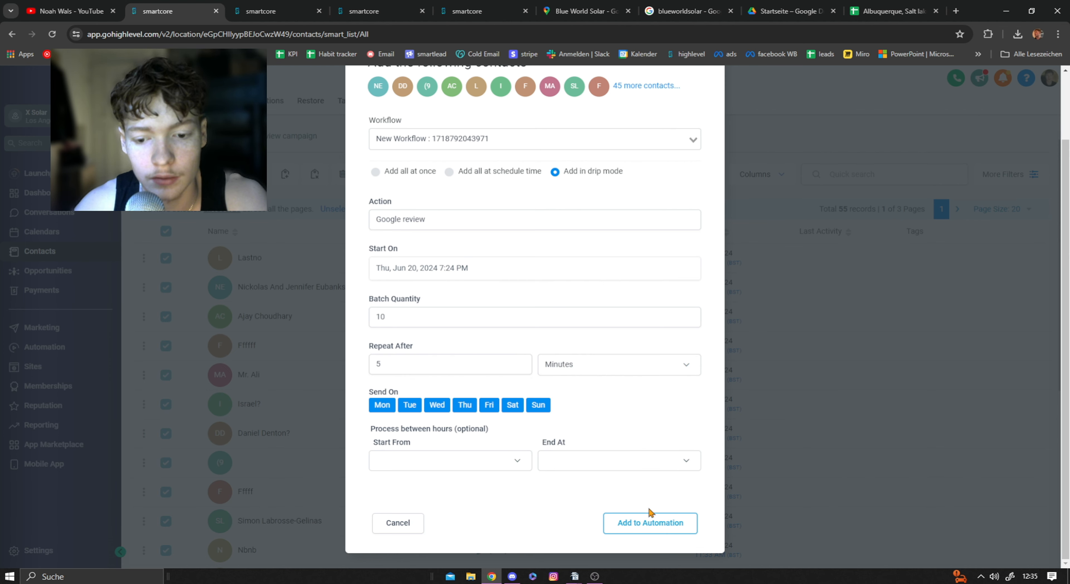
Step: Review the drip start time, batch quantity and repeat interval, and close the automation dialog without adding the contacts
scroll(647, 263, up, 2)
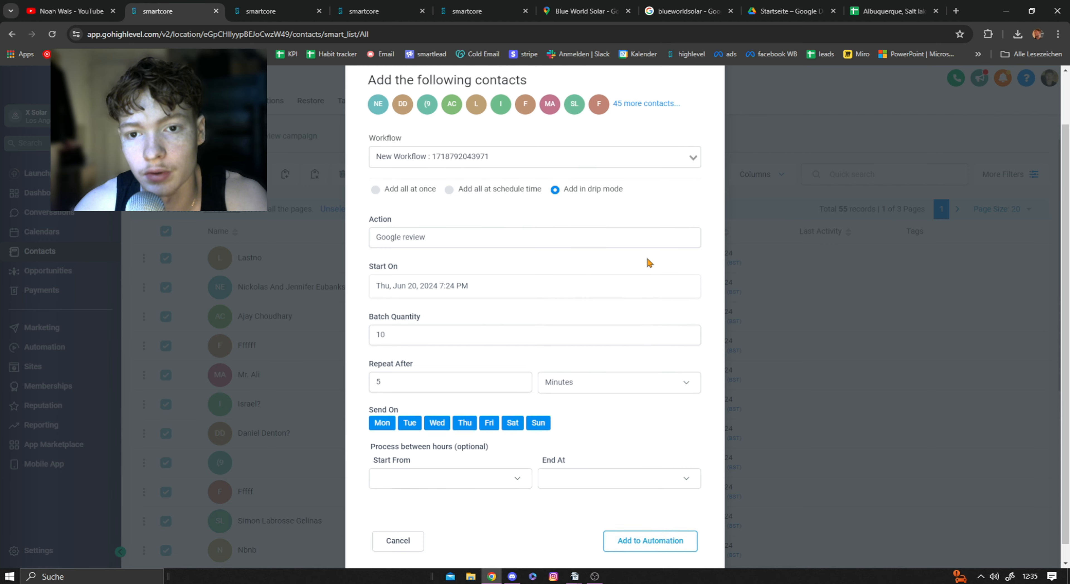
scroll(616, 268, down, 2)
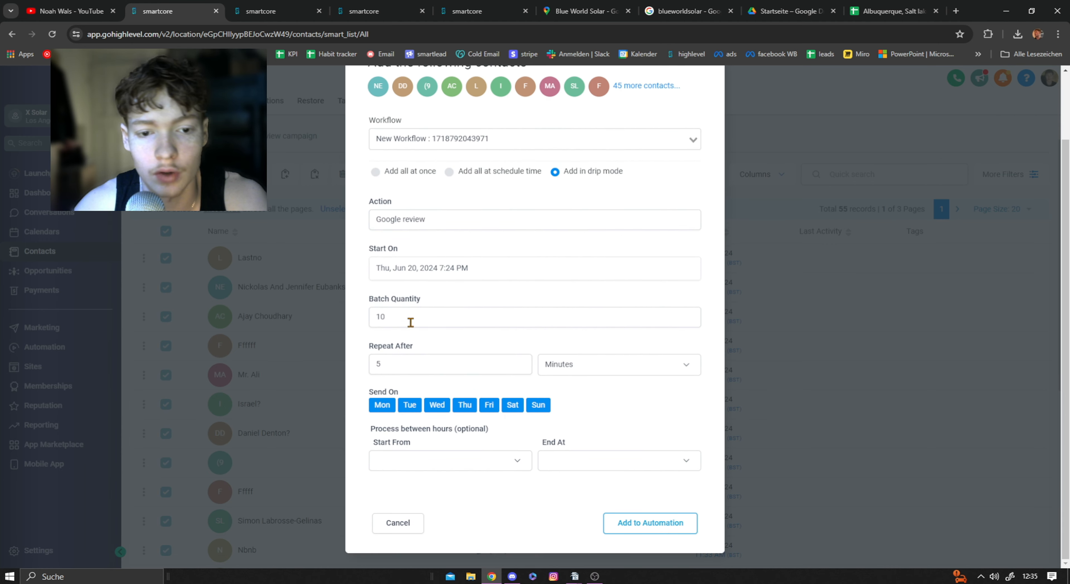
click(415, 267)
click(478, 249)
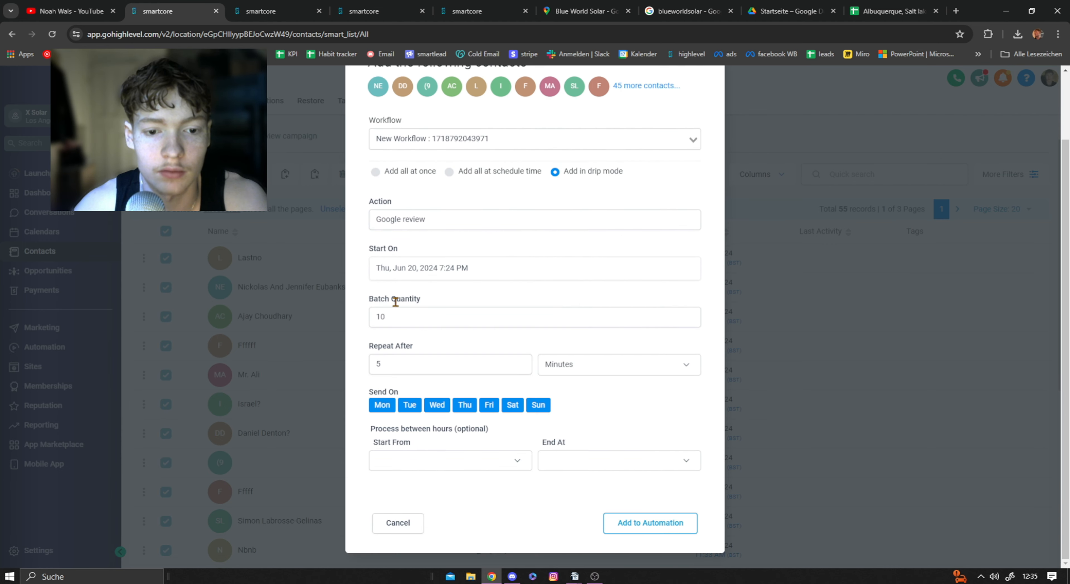
click(393, 316)
drag(377, 332, 364, 372)
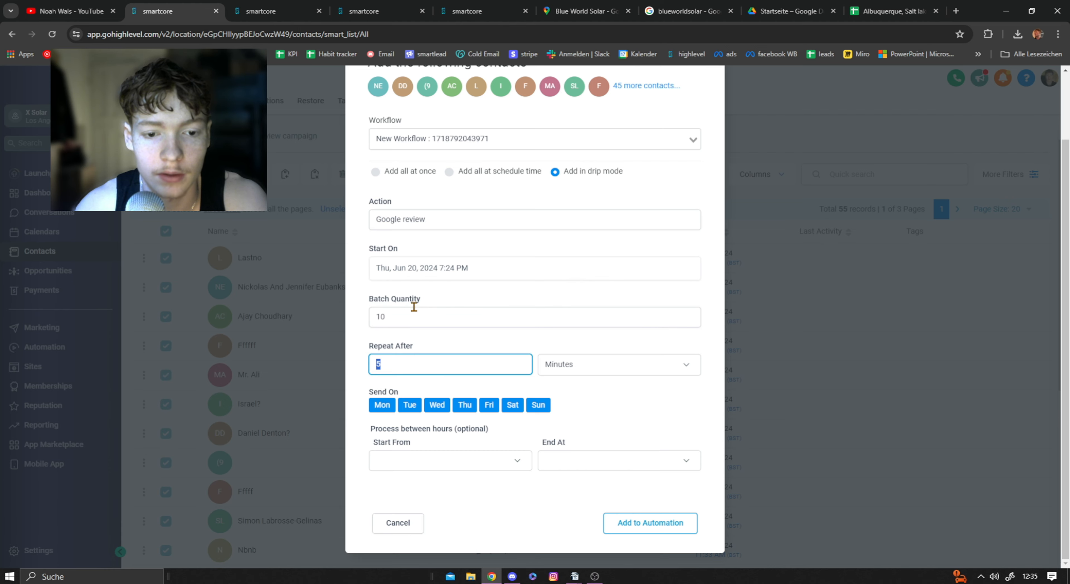
drag(418, 318, 370, 324)
click(448, 343)
drag(389, 364, 359, 368)
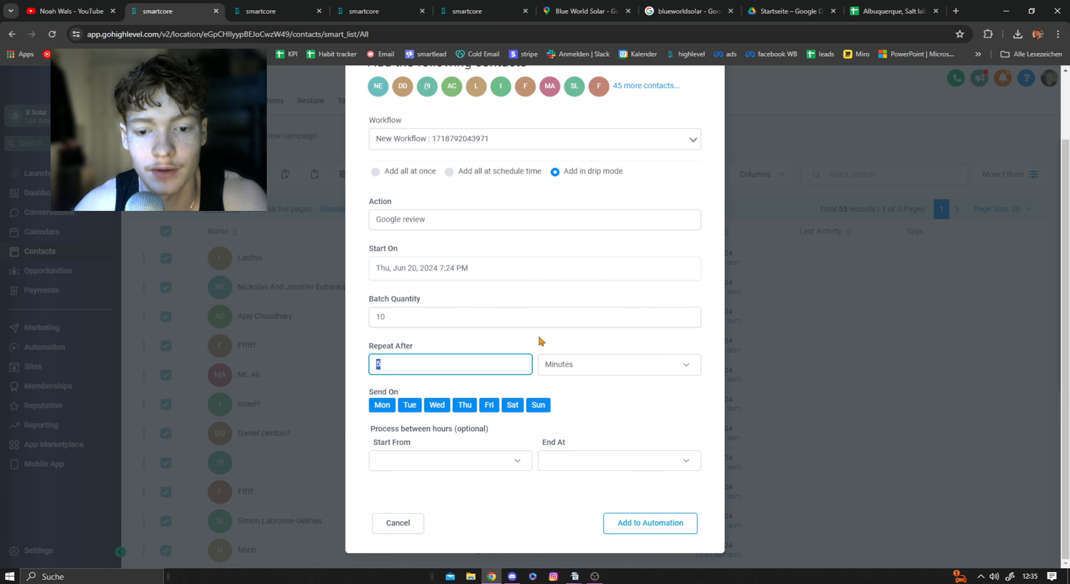
scroll(542, 342, up, 3)
click(709, 100)
scroll(437, 437, down, 2)
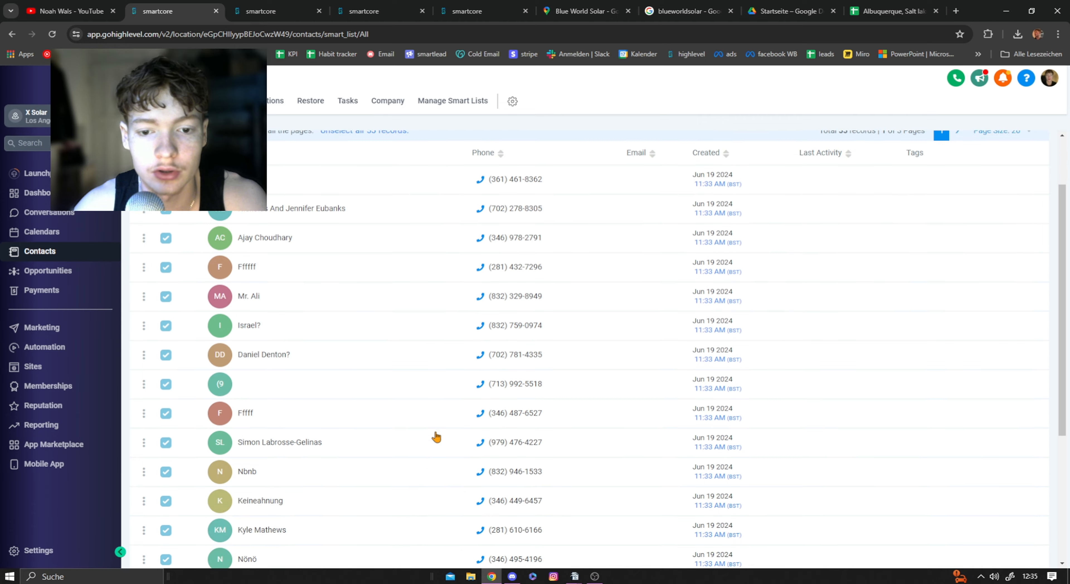
scroll(287, 401, up, 2)
Step: Switch to the "google review" workflow and review its sequence from the first SMS through the waits to the rating branches
key(ctrl+Tab)
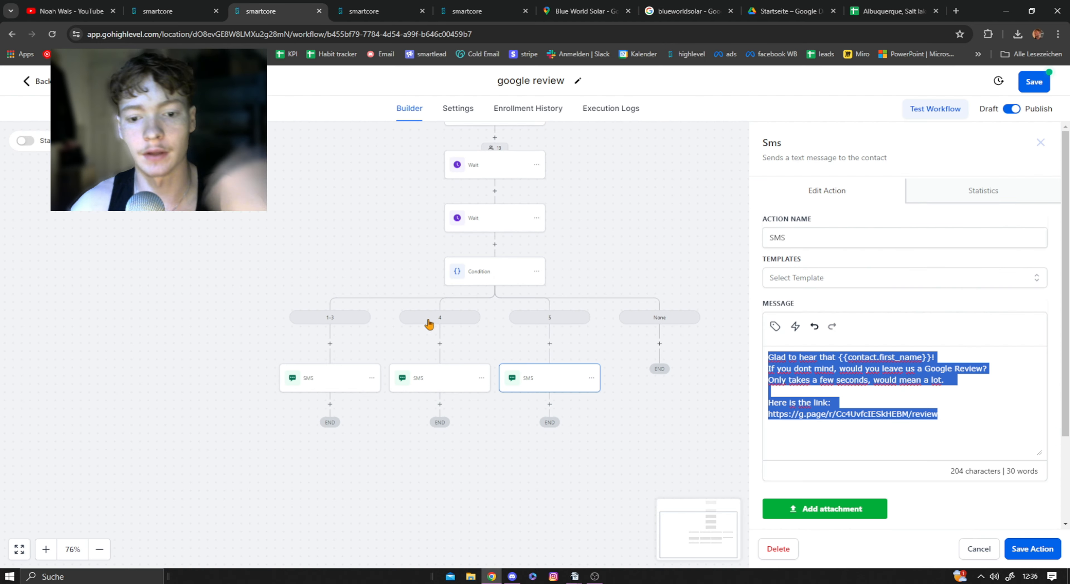
click(662, 249)
scroll(518, 203, up, 3)
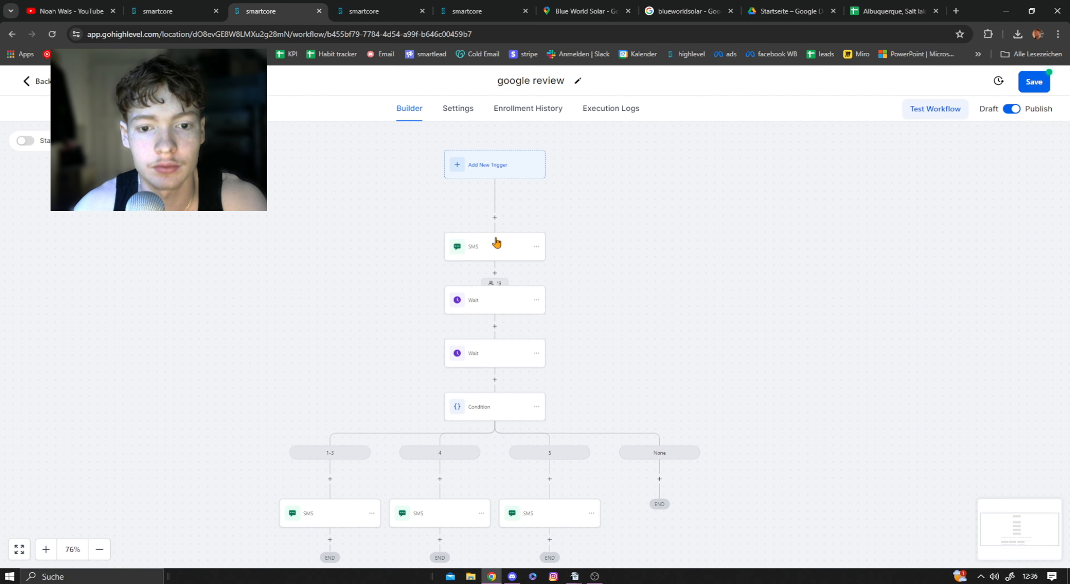
click(491, 246)
click(1040, 143)
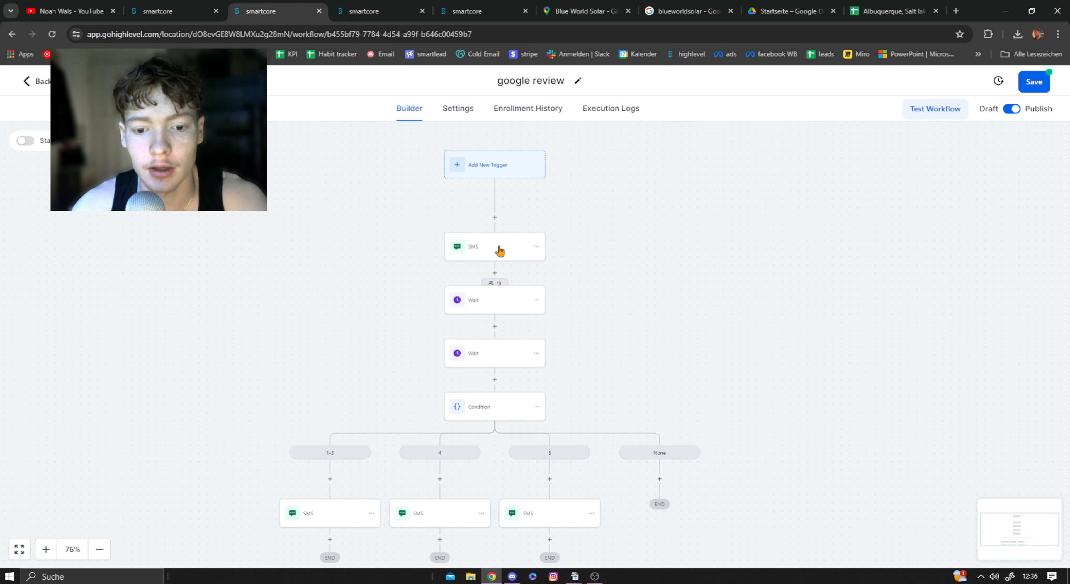
scroll(503, 245, down, 2)
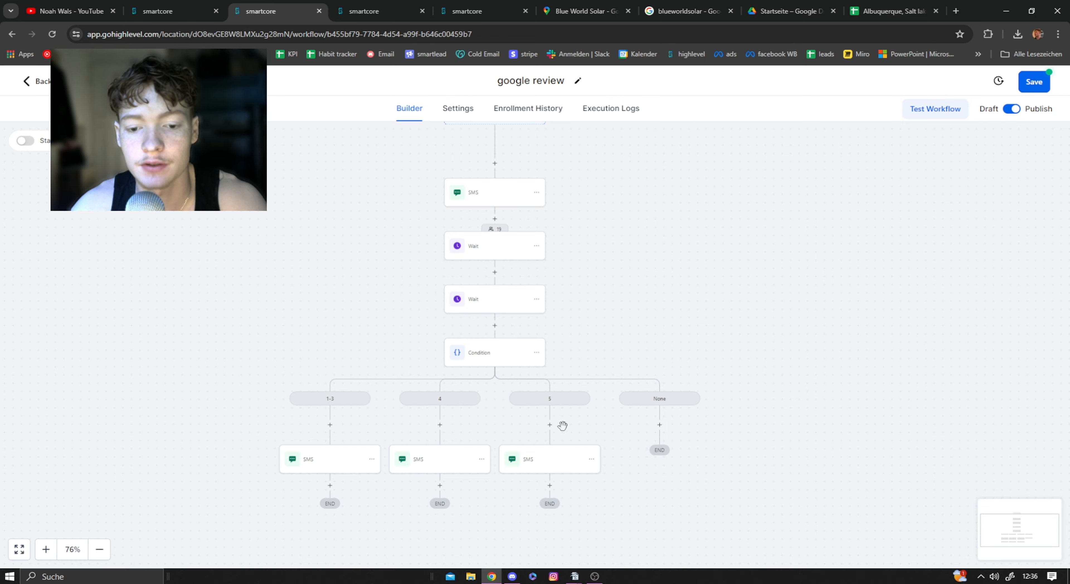
Step: Switch to the example customer's contact record and read the first SMS asking for a 1-5 star rating
click(383, 10)
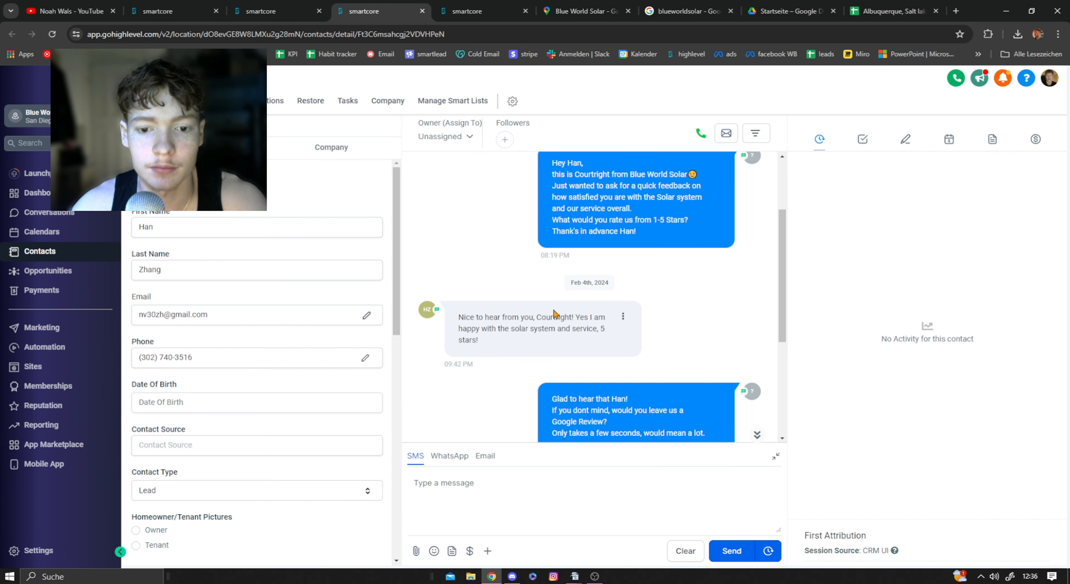
scroll(598, 319, up, 3)
drag(552, 271, 715, 326)
click(565, 275)
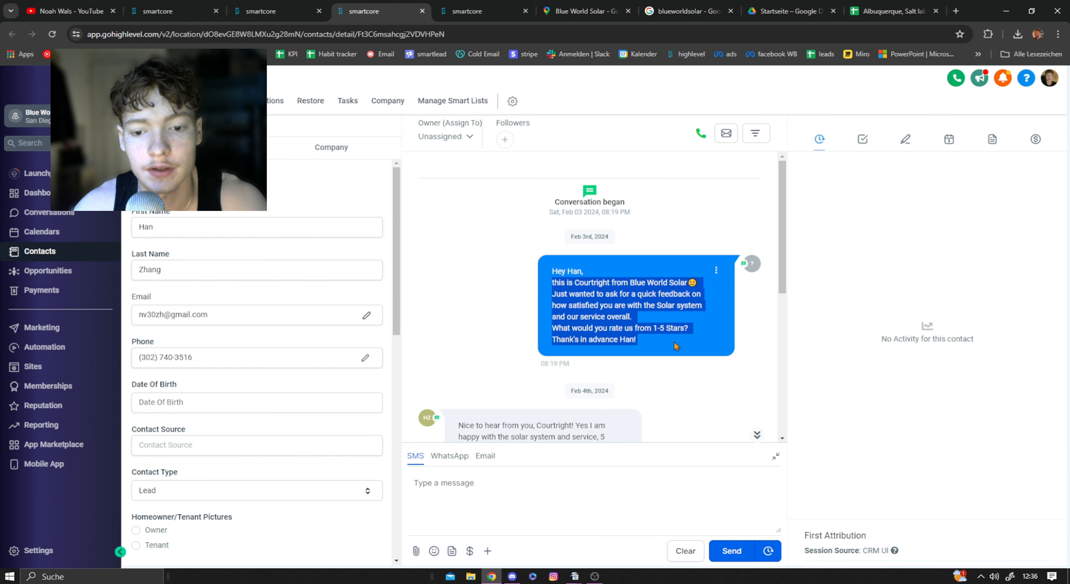
click(609, 286)
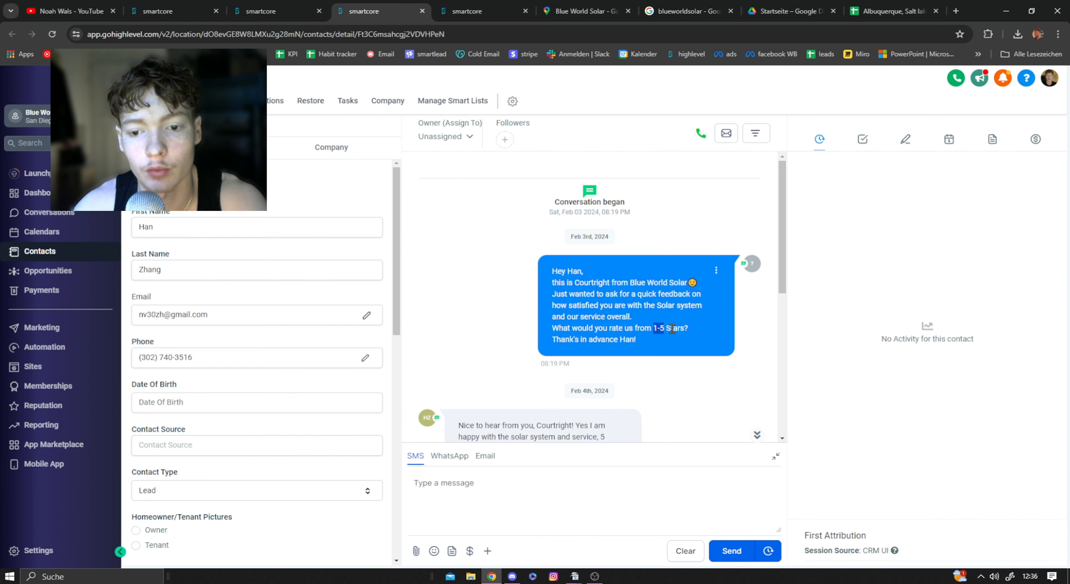
Step: Read the customer's reply to the rating request in the SMS conversation
scroll(668, 329, down, 3)
drag(455, 320, 539, 318)
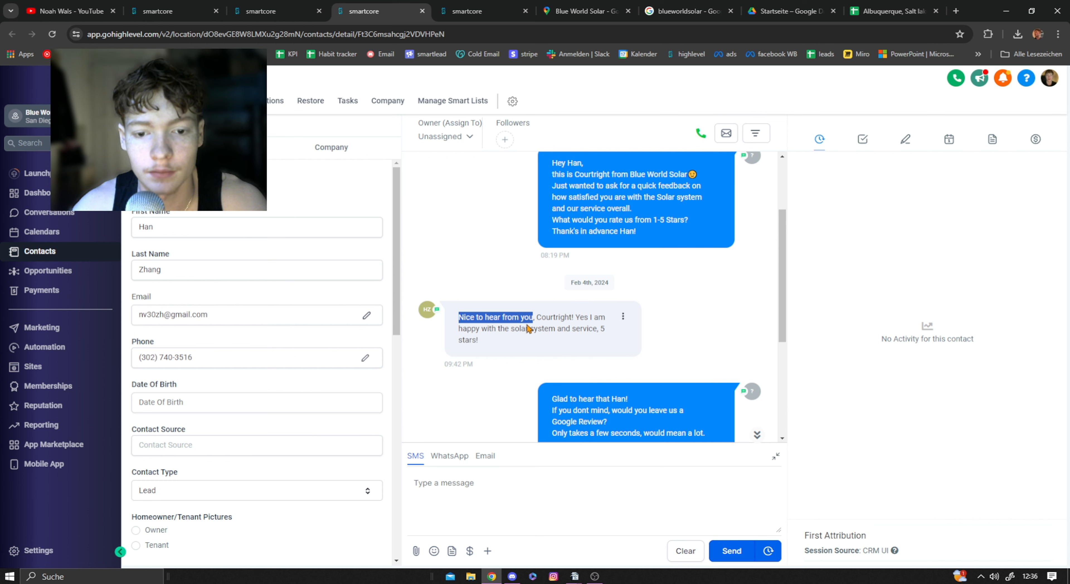
click(530, 315)
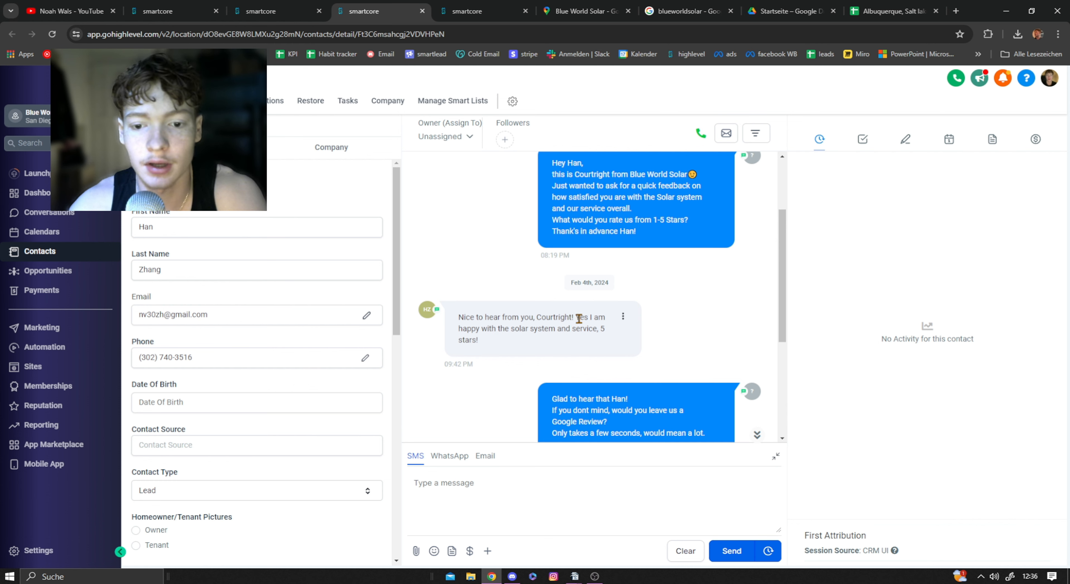
drag(579, 318, 612, 346)
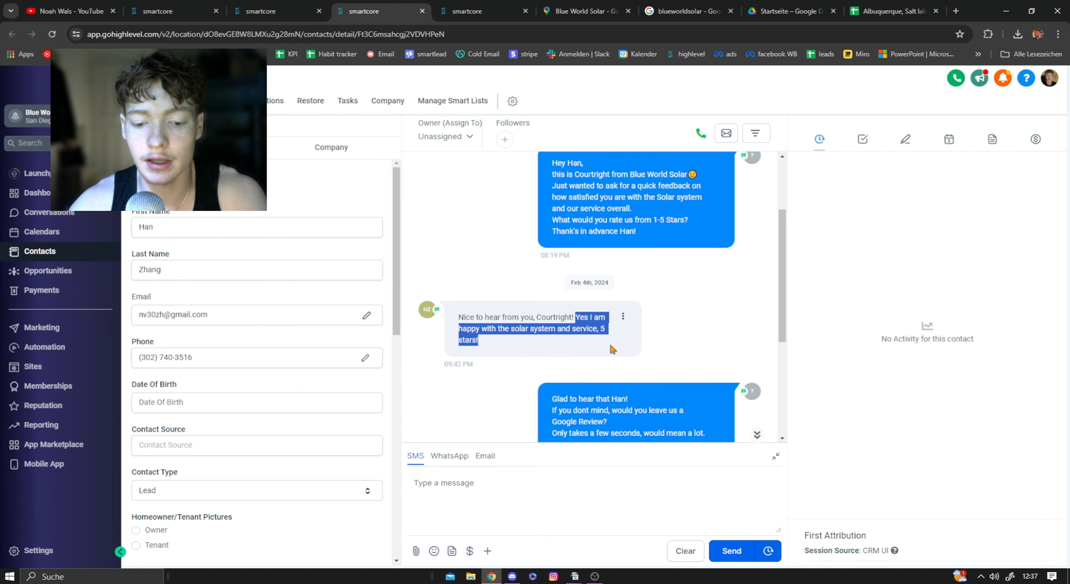
click(595, 329)
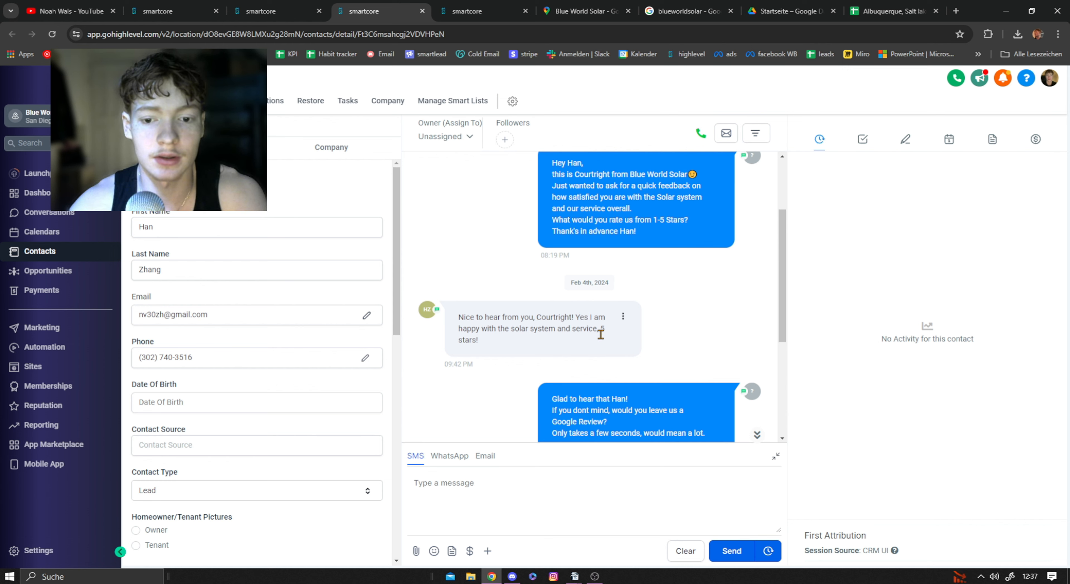
drag(576, 316, 615, 341)
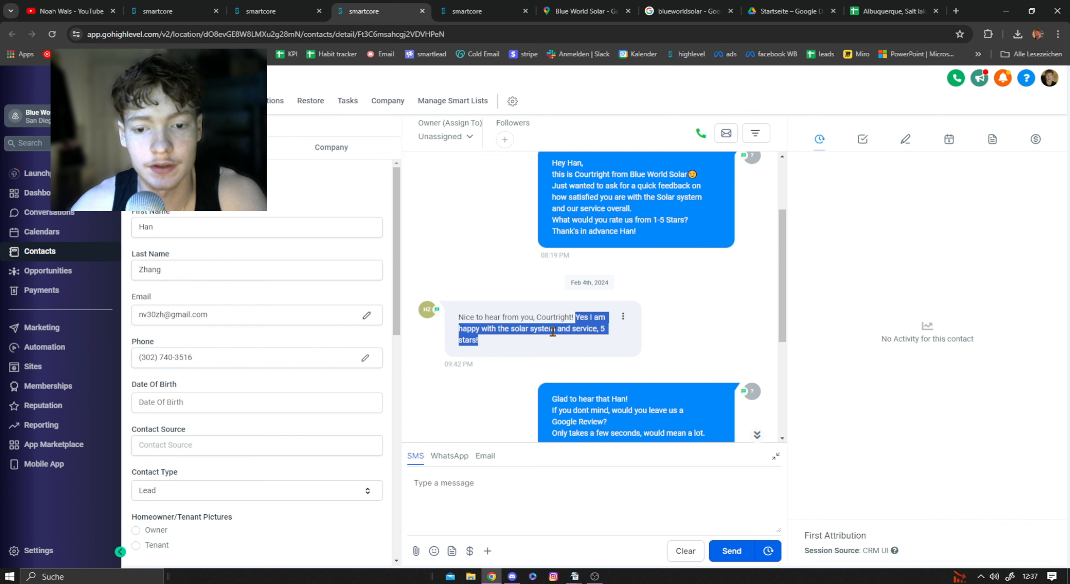
click(605, 328)
Step: Read the automated follow-up SMS with the Google review link and the closing replies in the conversation
scroll(597, 358, down, 5)
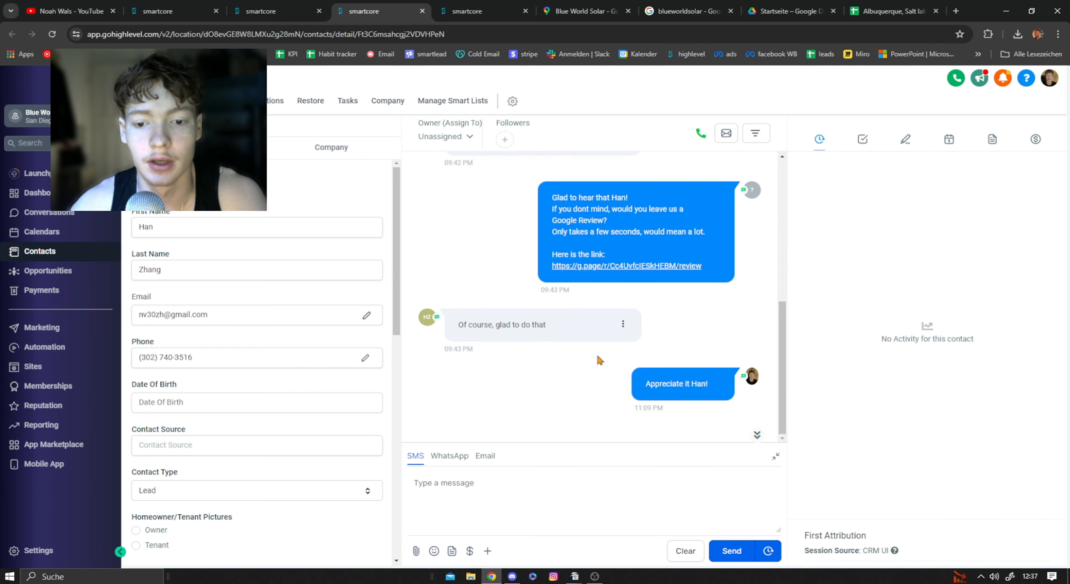
scroll(558, 214, up, 2)
scroll(558, 214, up, 4)
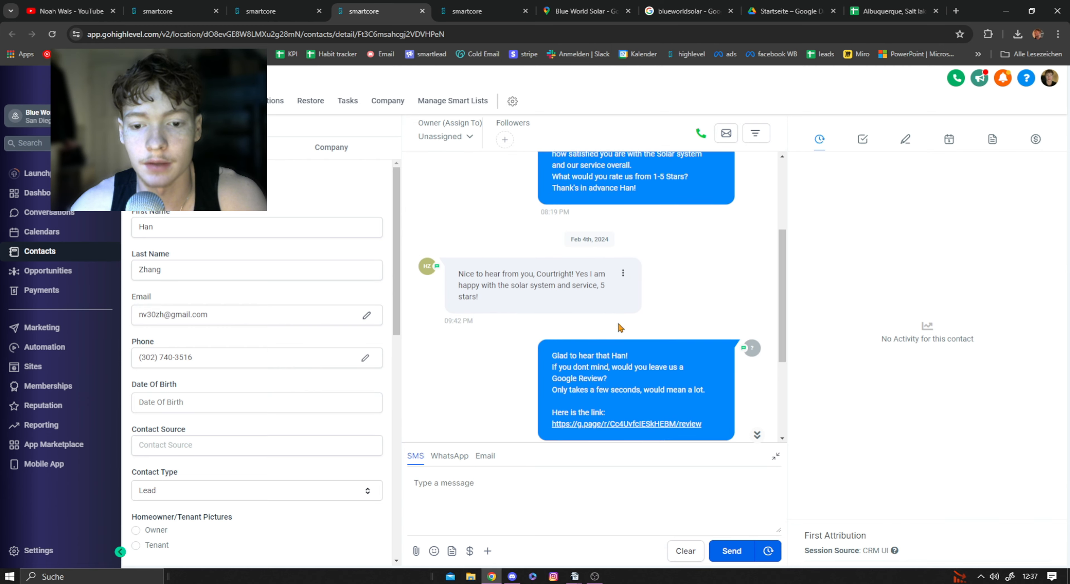
scroll(618, 330, down, 3)
drag(551, 307, 643, 306)
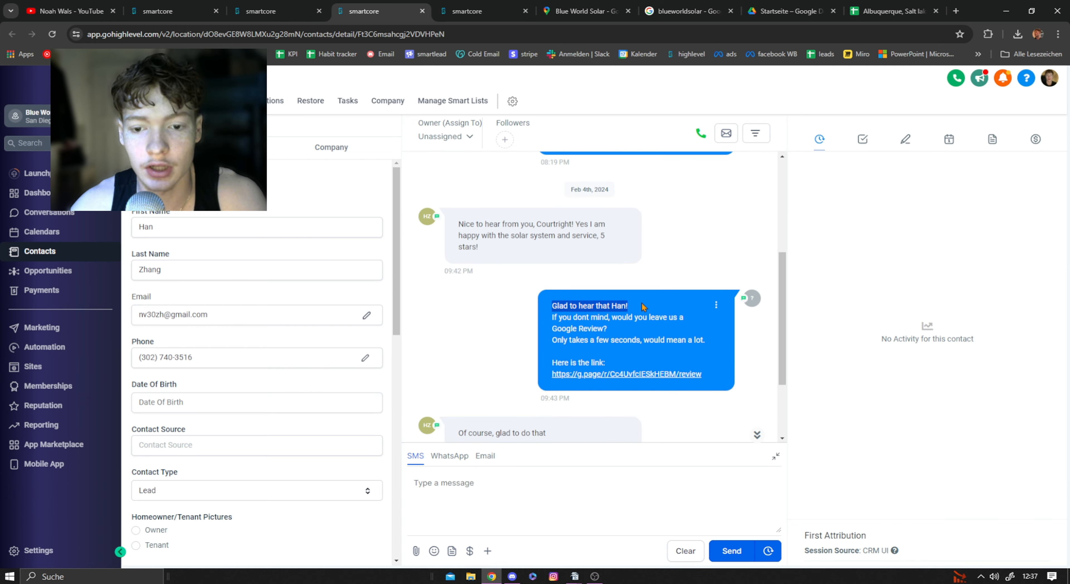
click(563, 319)
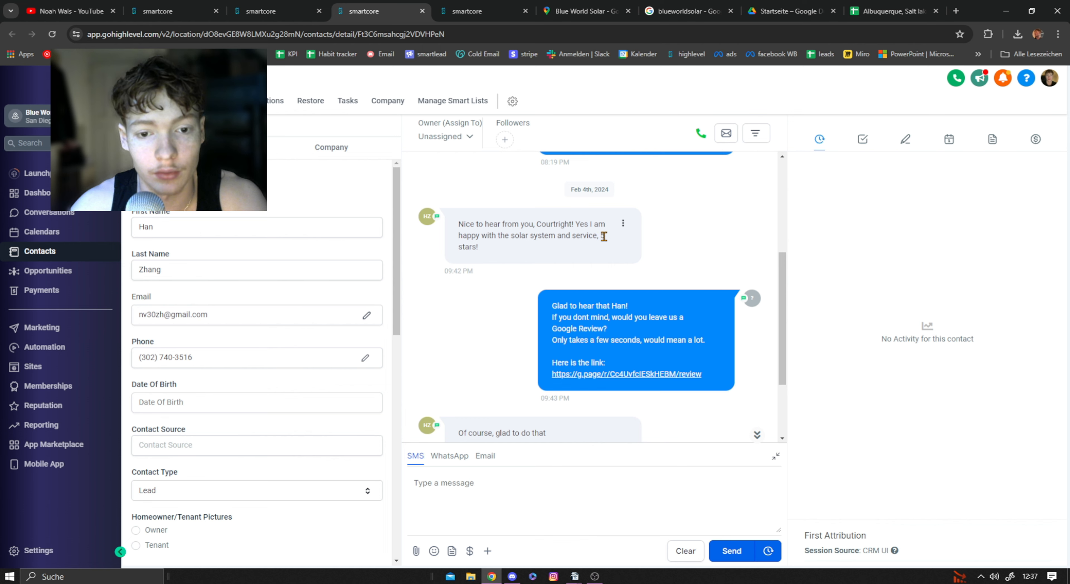
scroll(542, 264, down, 3)
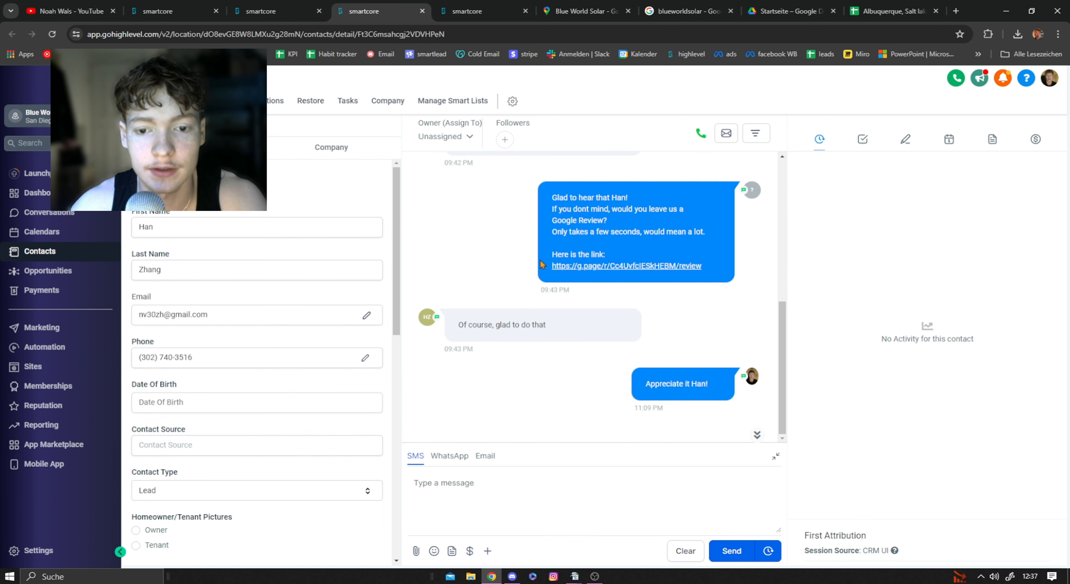
Step: Highlight the customer's reply to the Google review link message in the SMS conversation
drag(445, 326, 576, 327)
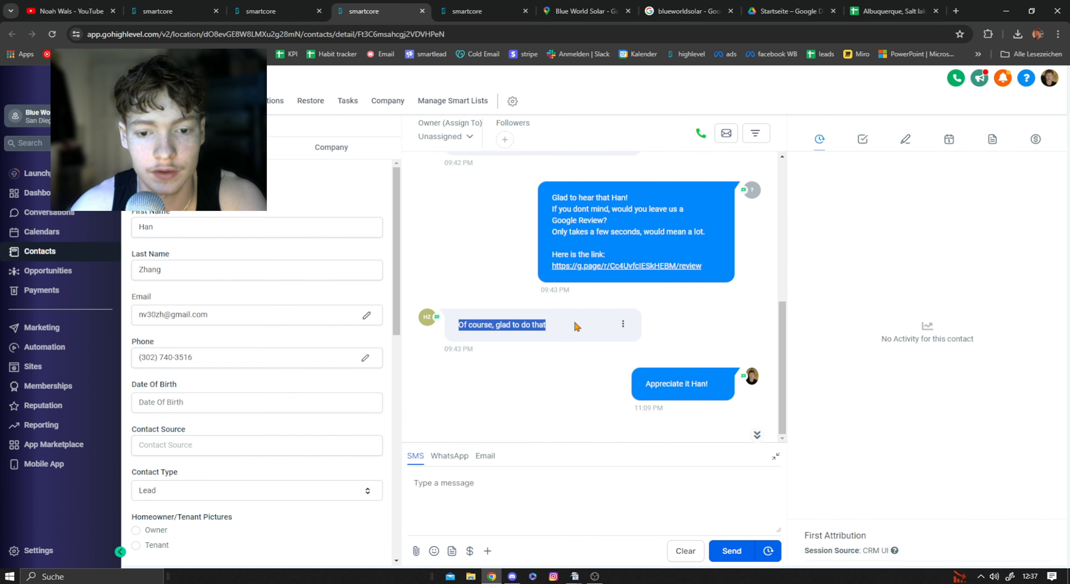
click(593, 318)
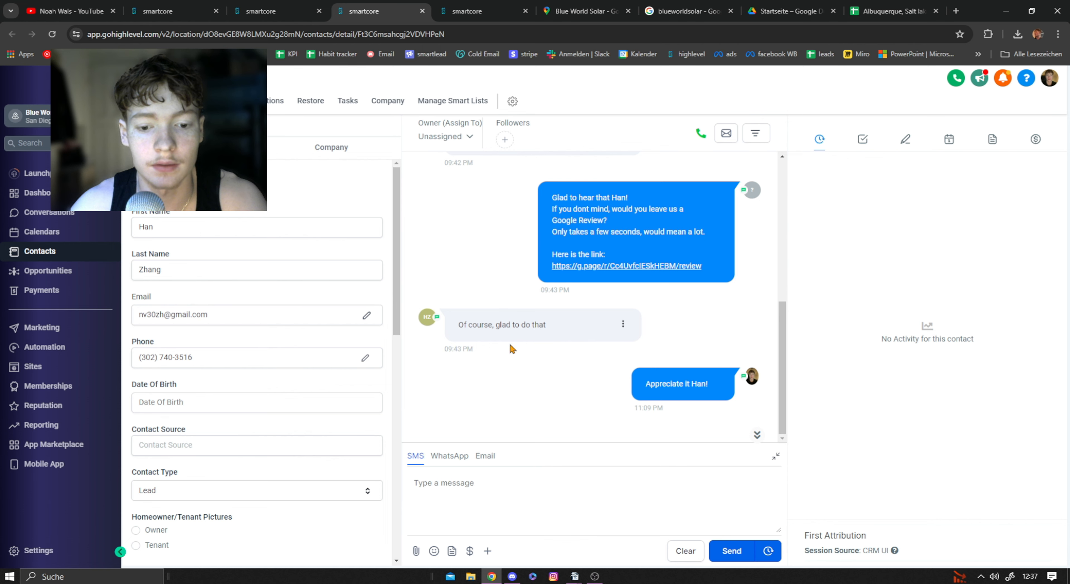
Step: Read the second example customer's SMS conversation from rating request to closing replies, and check Blue World Solar's rating on its Google Maps listing
click(494, 11)
scroll(557, 267, up, 15)
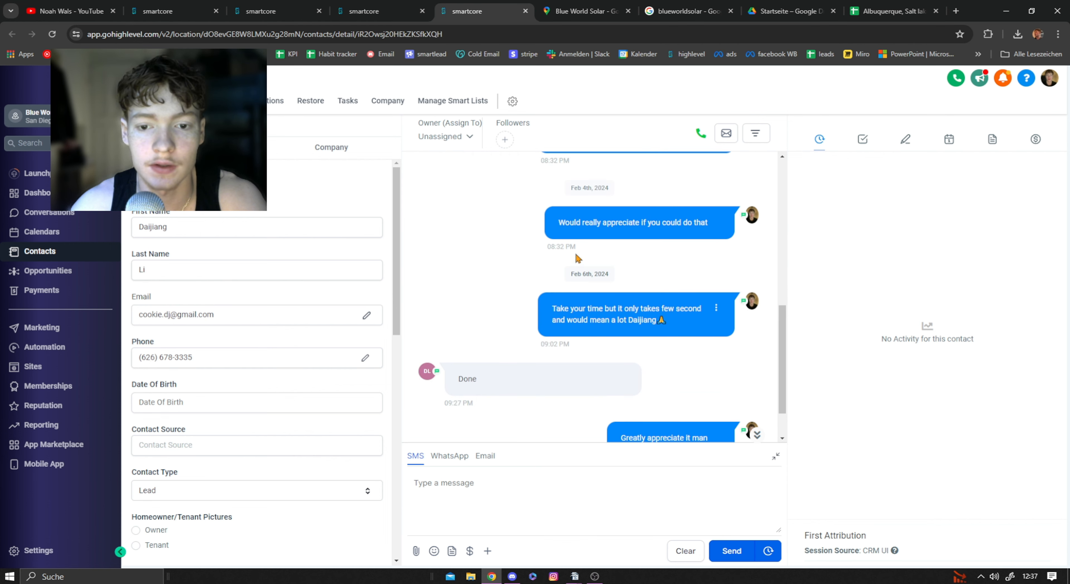
scroll(533, 246, down, 6)
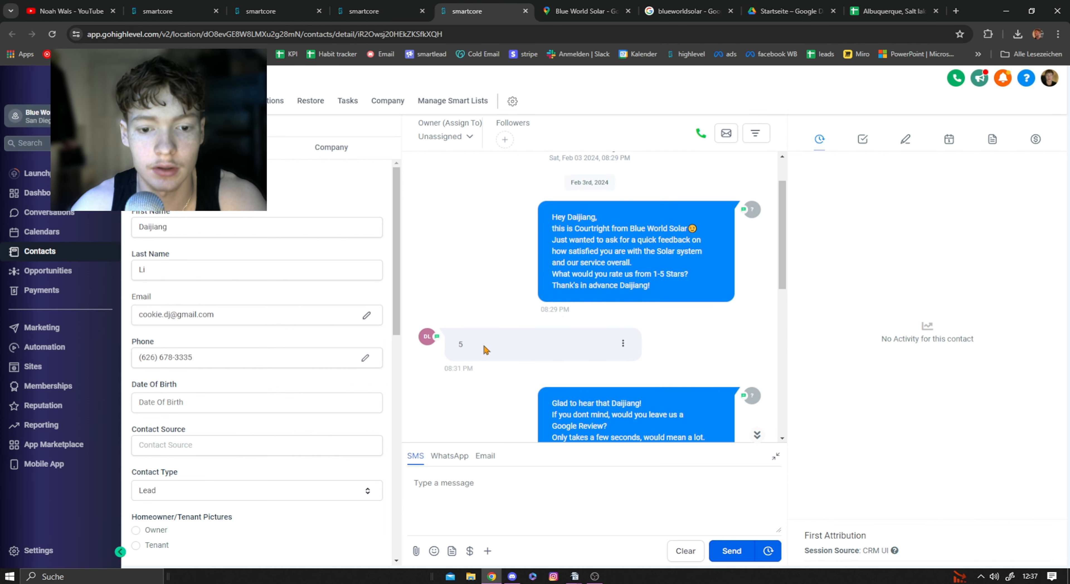
scroll(519, 316, down, 3)
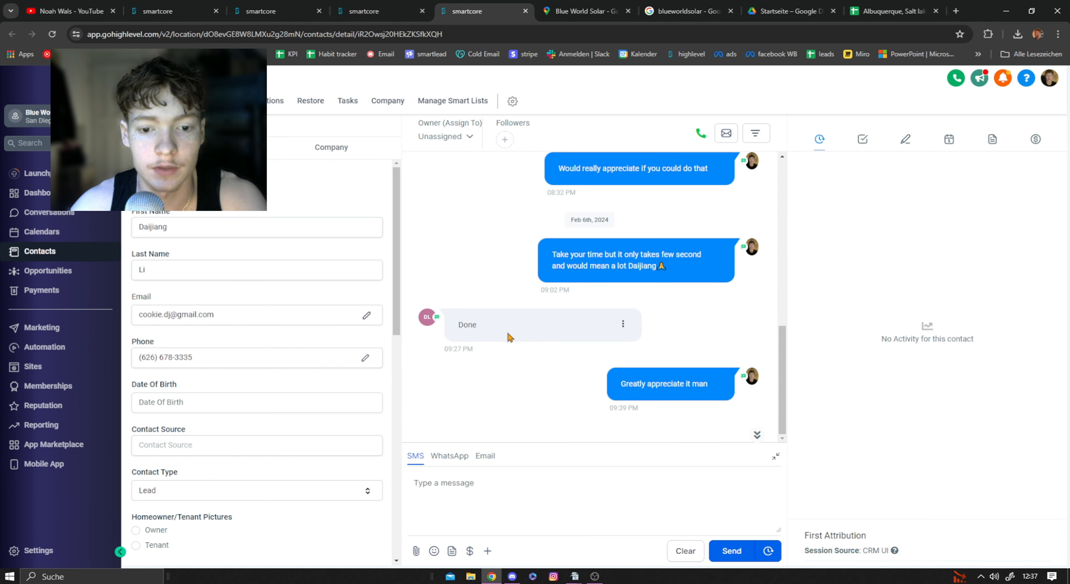
click(595, 6)
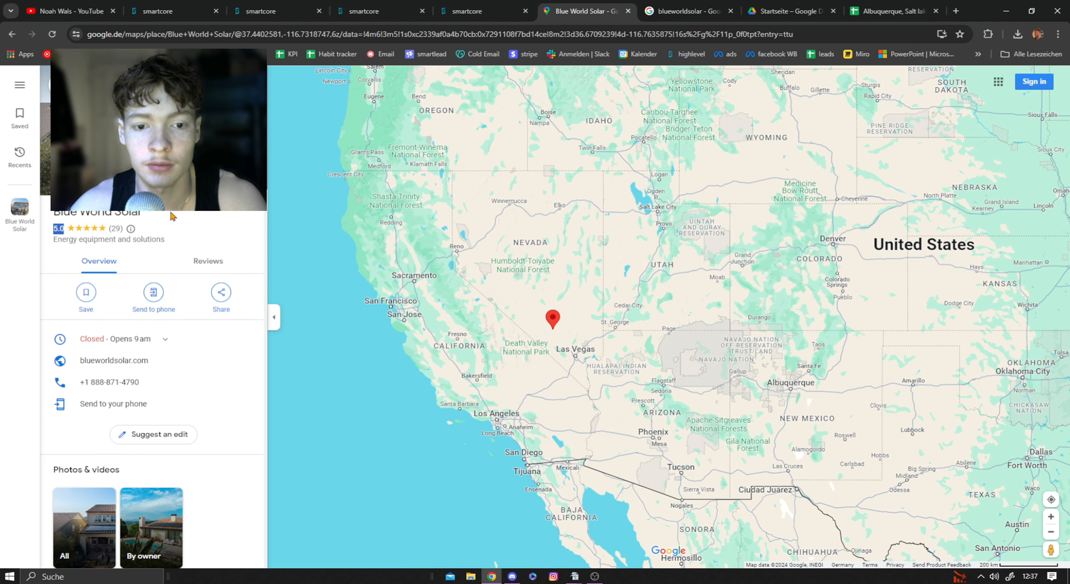
Step: Return to the "google review" workflow and review its sequence from the rating branches back up to the trigger
click(270, 11)
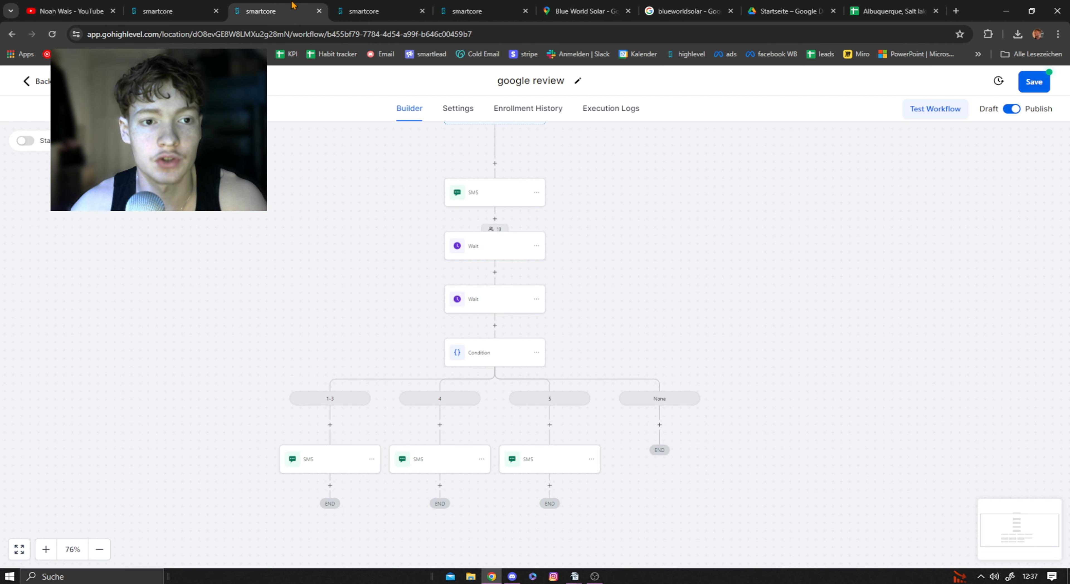
key(ctrl+shift+Tab)
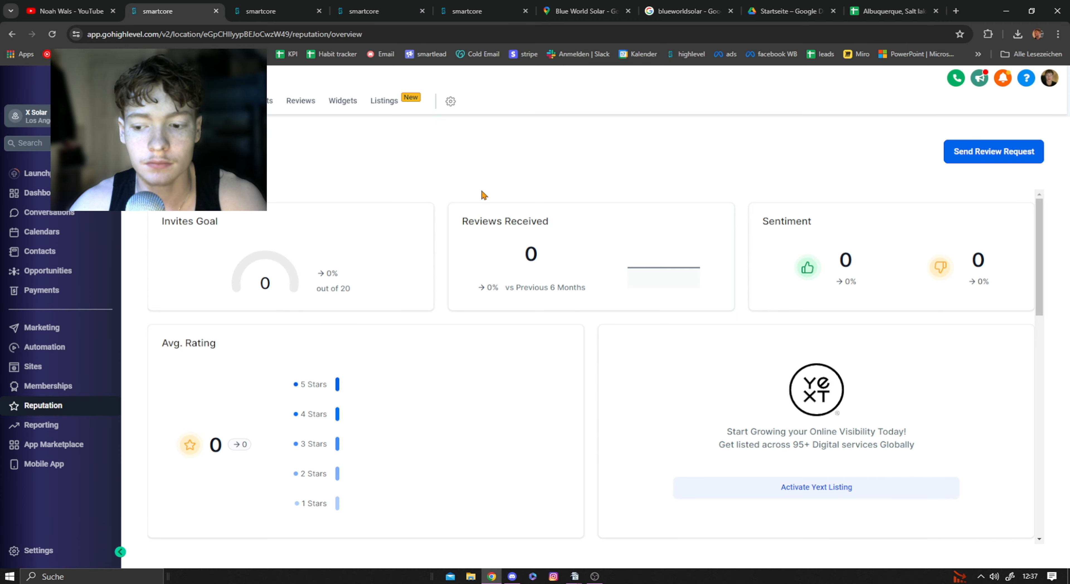
click(484, 17)
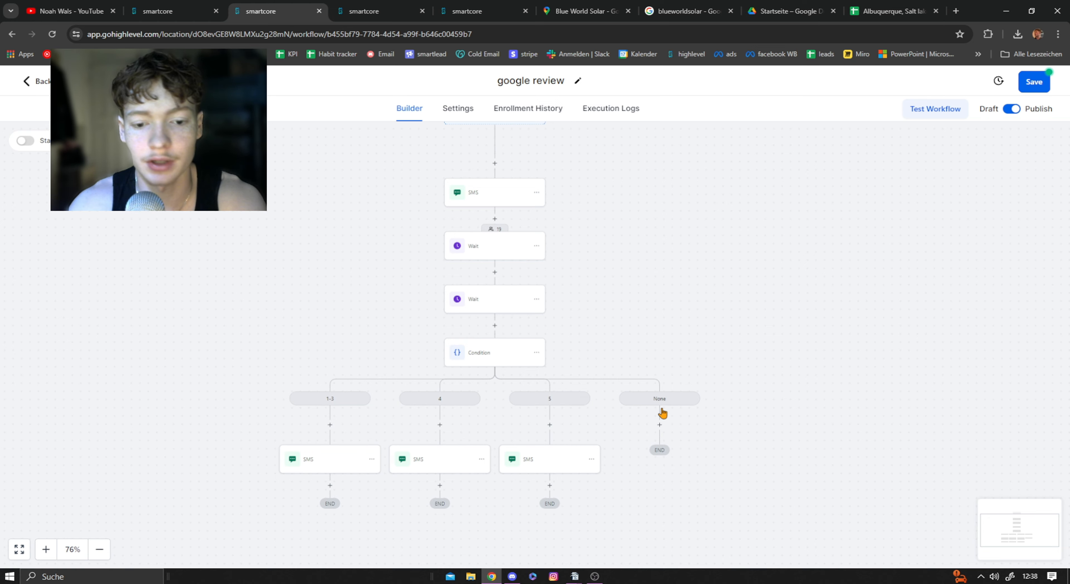
scroll(595, 215, up, 2)
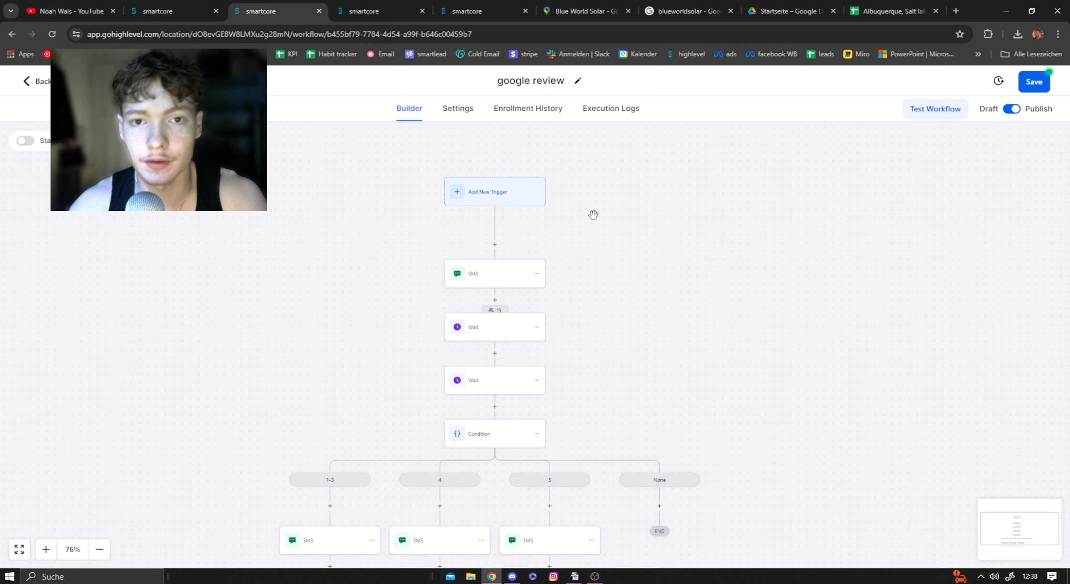